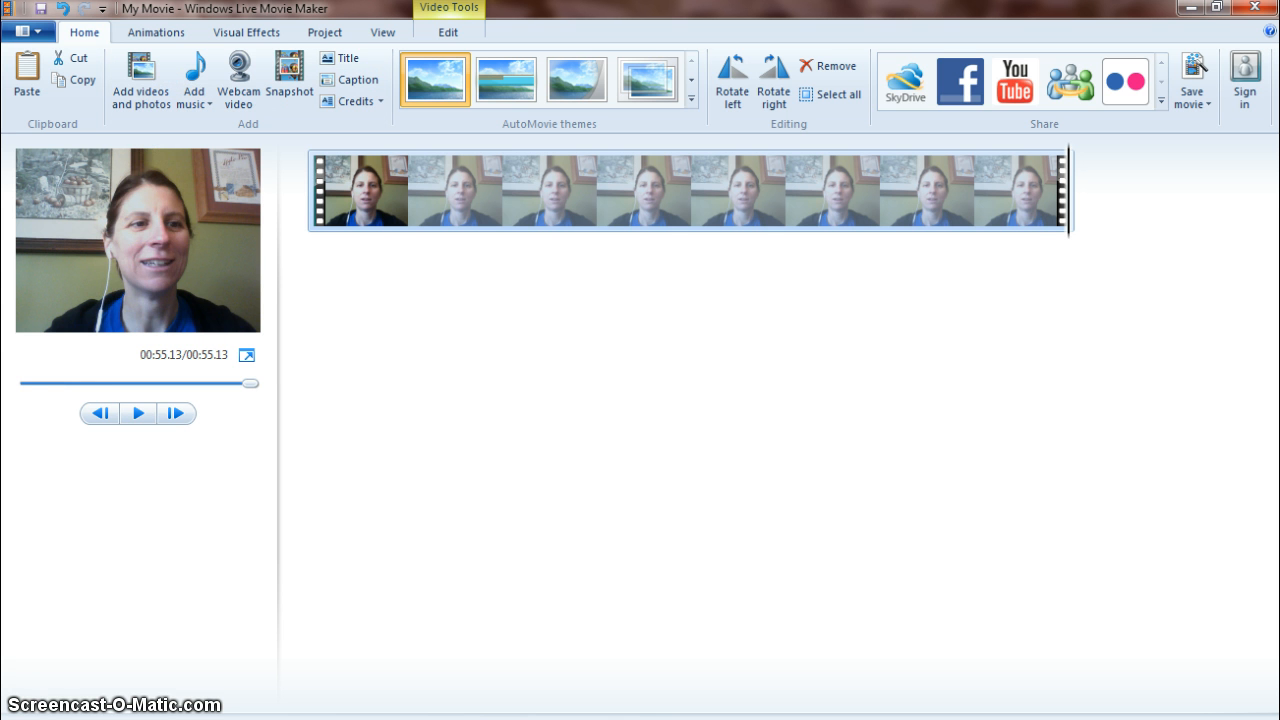
Play through the video and move the playhead back to about 11 seconds to find a cut point.
{"action": "left_click", "coordinate": [138, 416]}
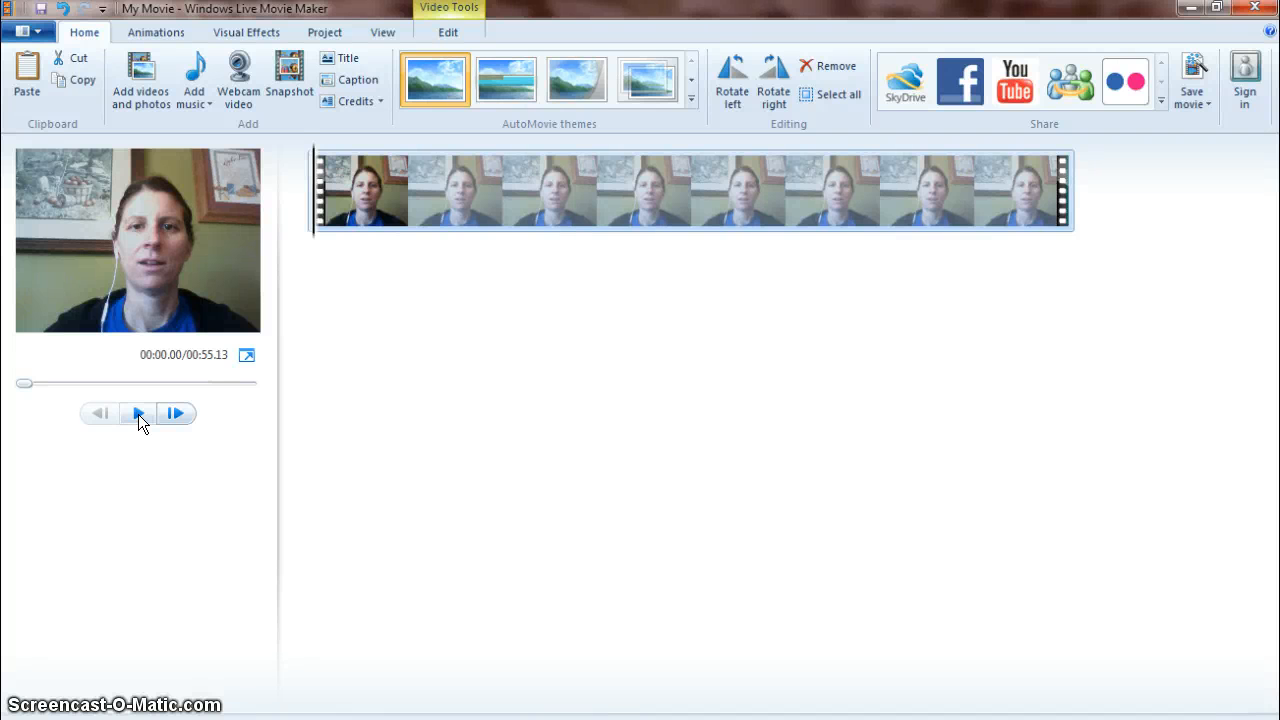
{"action": "left_click", "coordinate": [139, 414]}
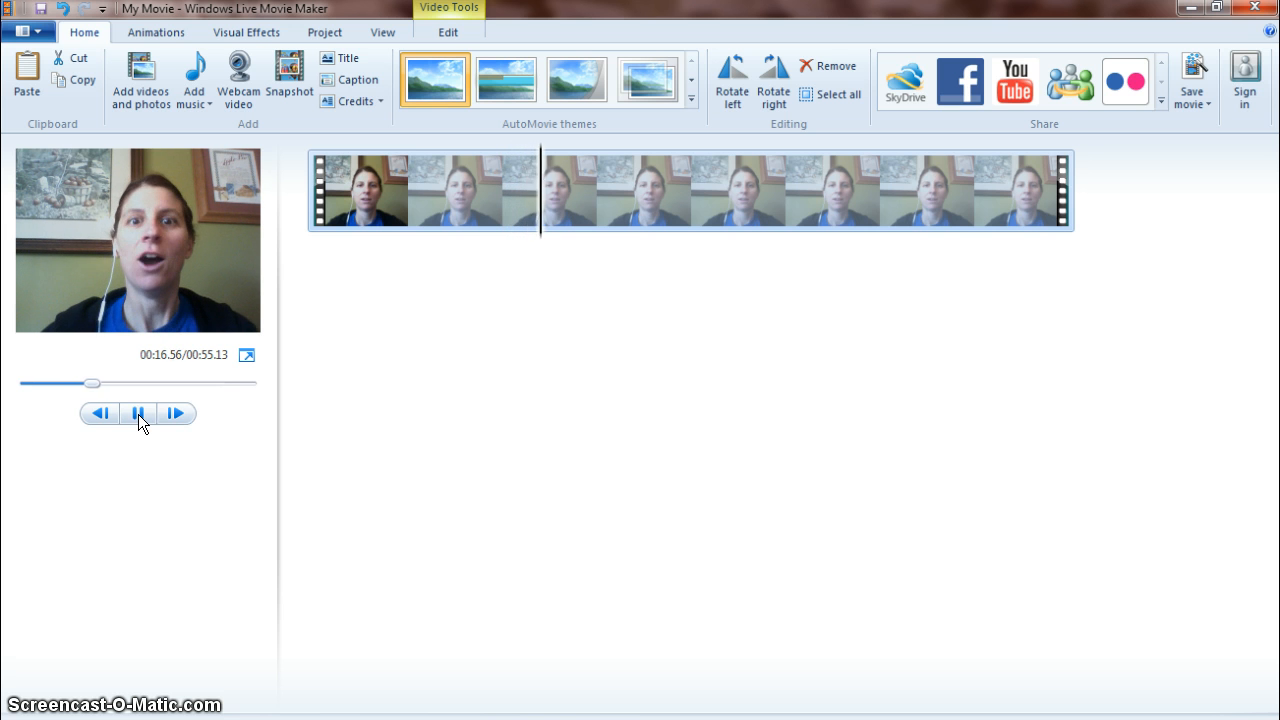
{"action": "left_click", "coordinate": [139, 414]}
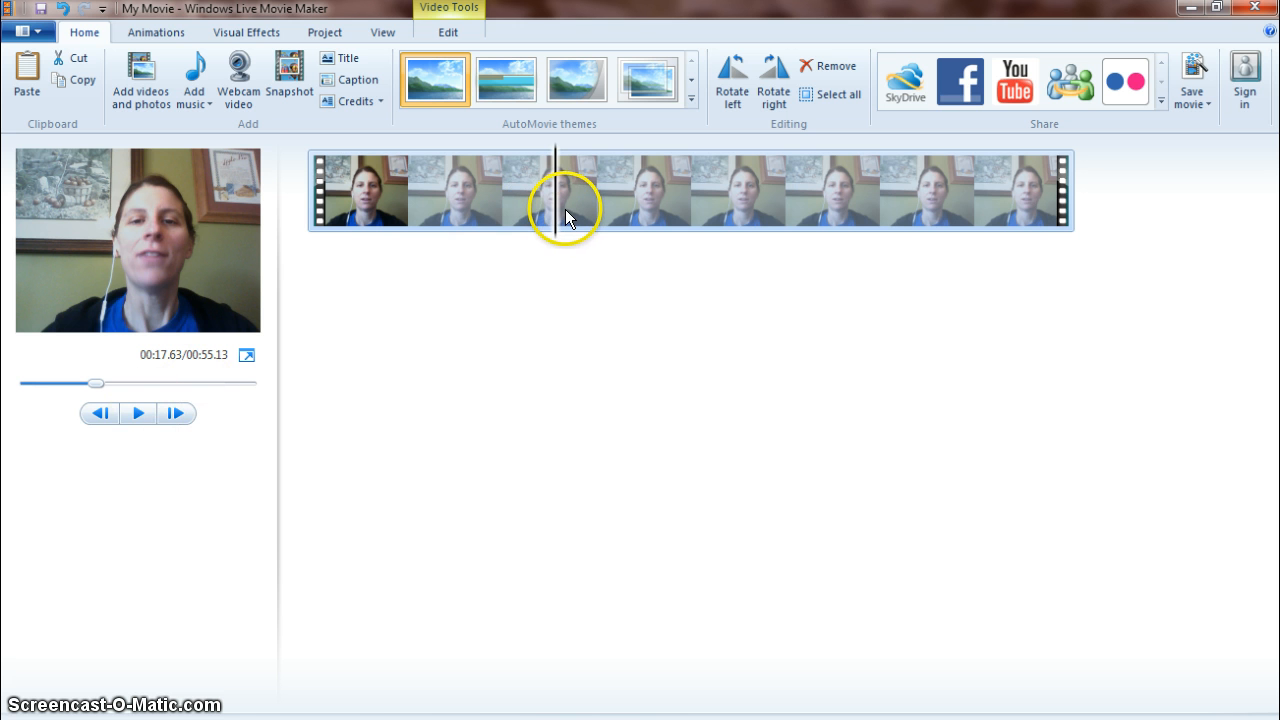
{"action": "left_click_drag", "start_coordinate": [558, 214], "coordinate": [452, 223]}
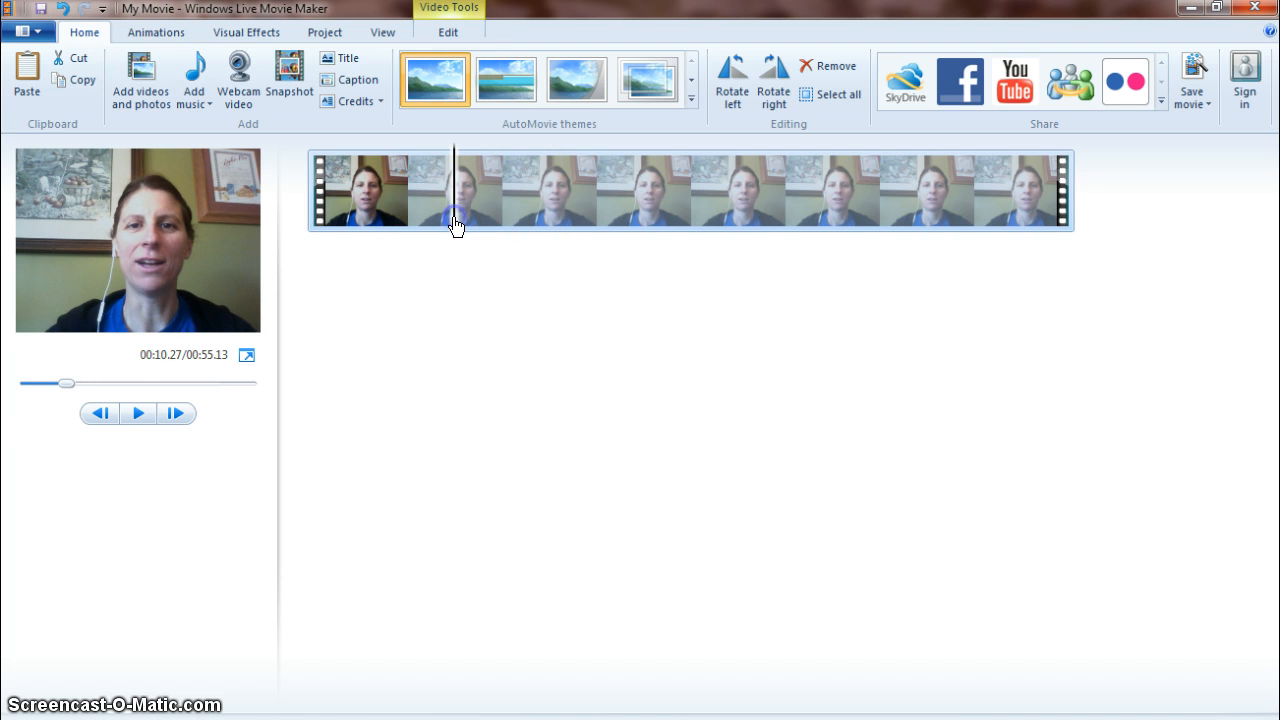
{"action": "left_click", "coordinate": [133, 418]}
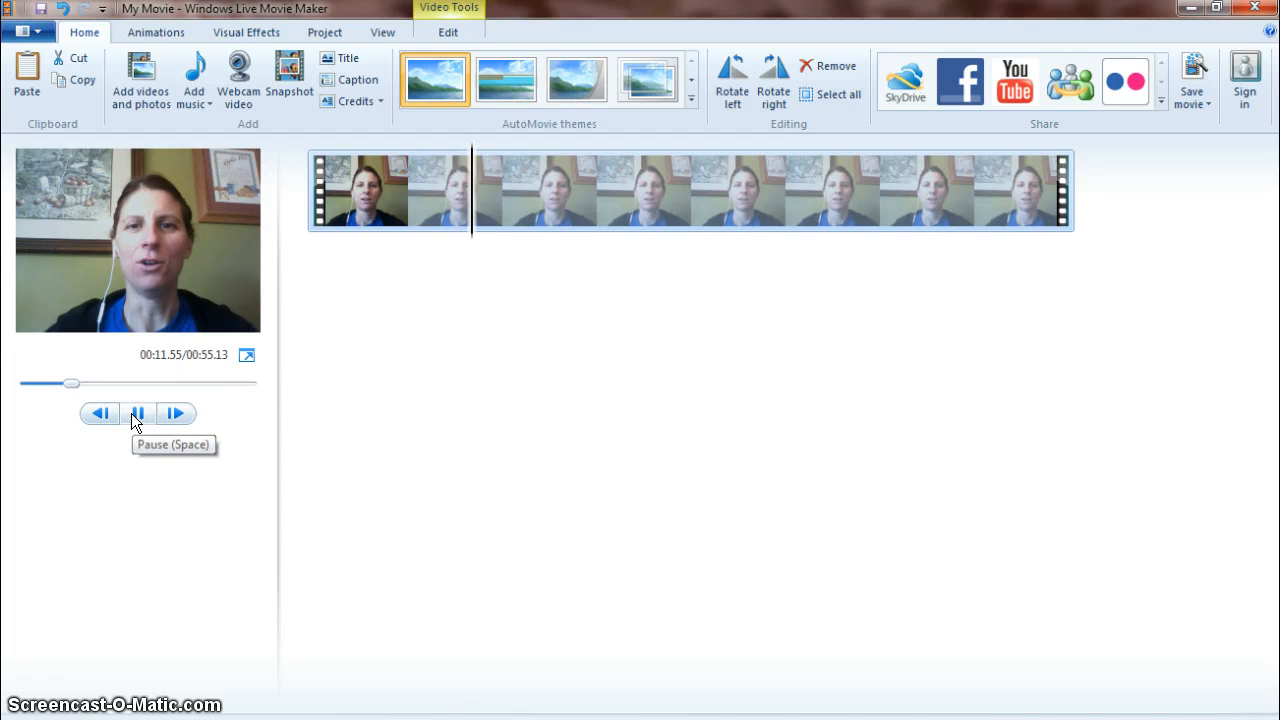
{"action": "left_click", "coordinate": [136, 415]}
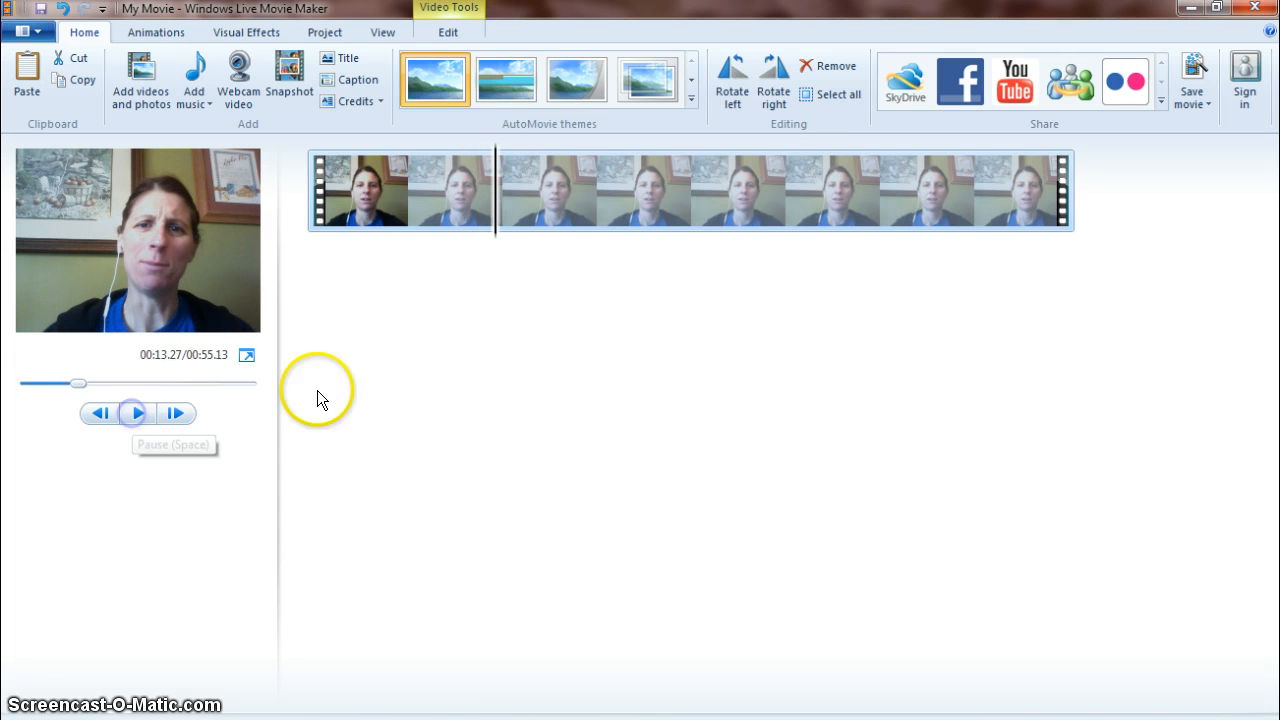
{"action": "right_click", "coordinate": [491, 207]}
{"action": "left_click_drag", "start_coordinate": [491, 207], "coordinate": [449, 207]}
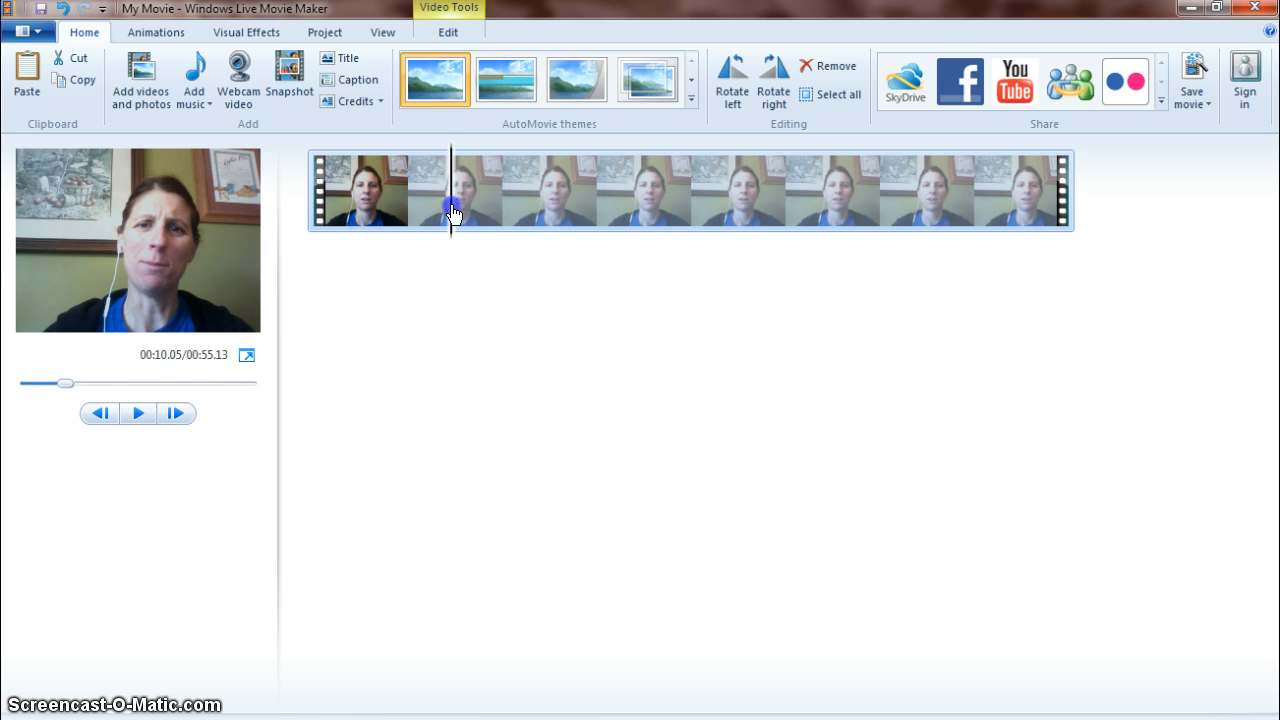
{"action": "left_click", "coordinate": [133, 415]}
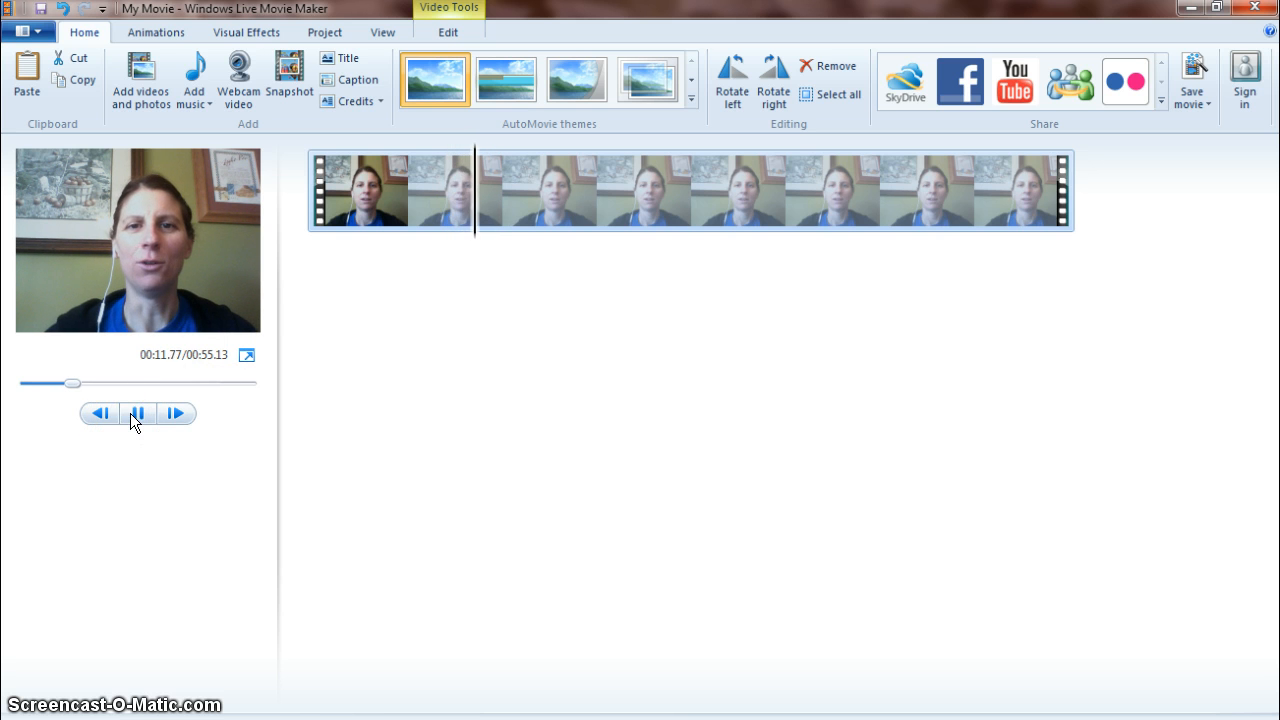
{"action": "left_click", "coordinate": [133, 415]}
{"action": "left_click_drag", "start_coordinate": [481, 191], "coordinate": [410, 195]}
{"action": "left_click", "coordinate": [140, 414]}
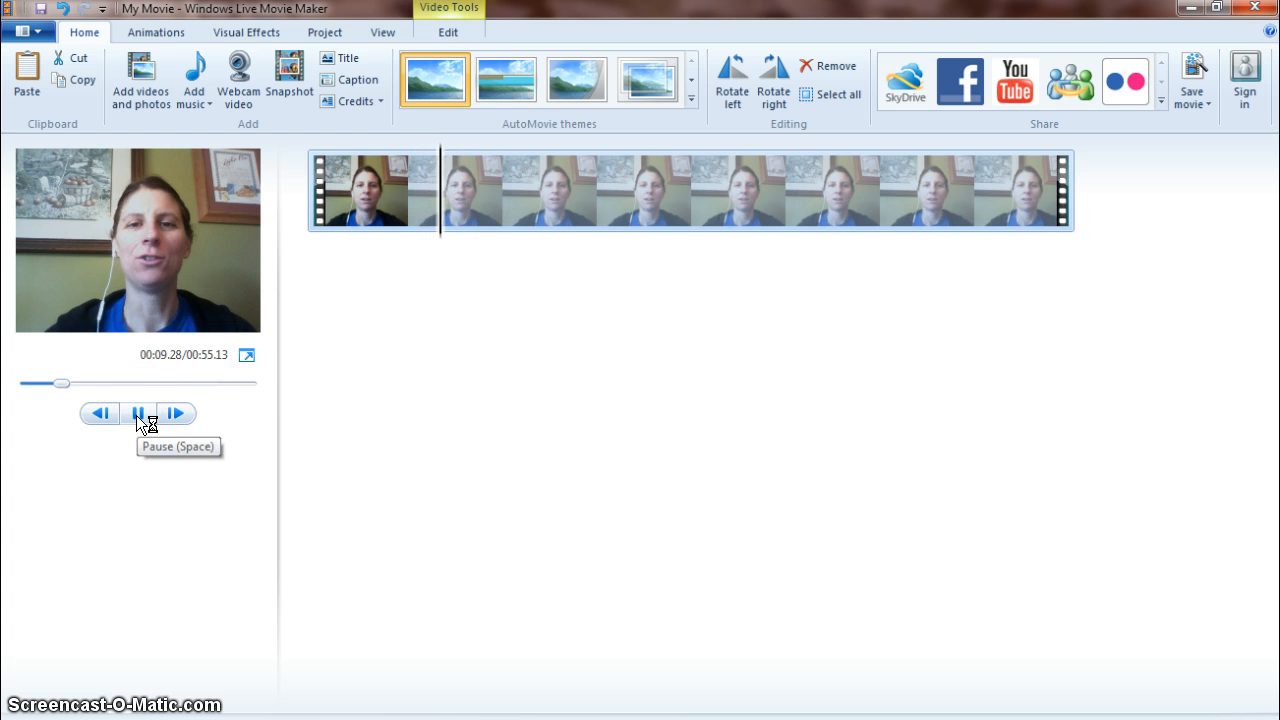
{"action": "left_click", "coordinate": [138, 415]}
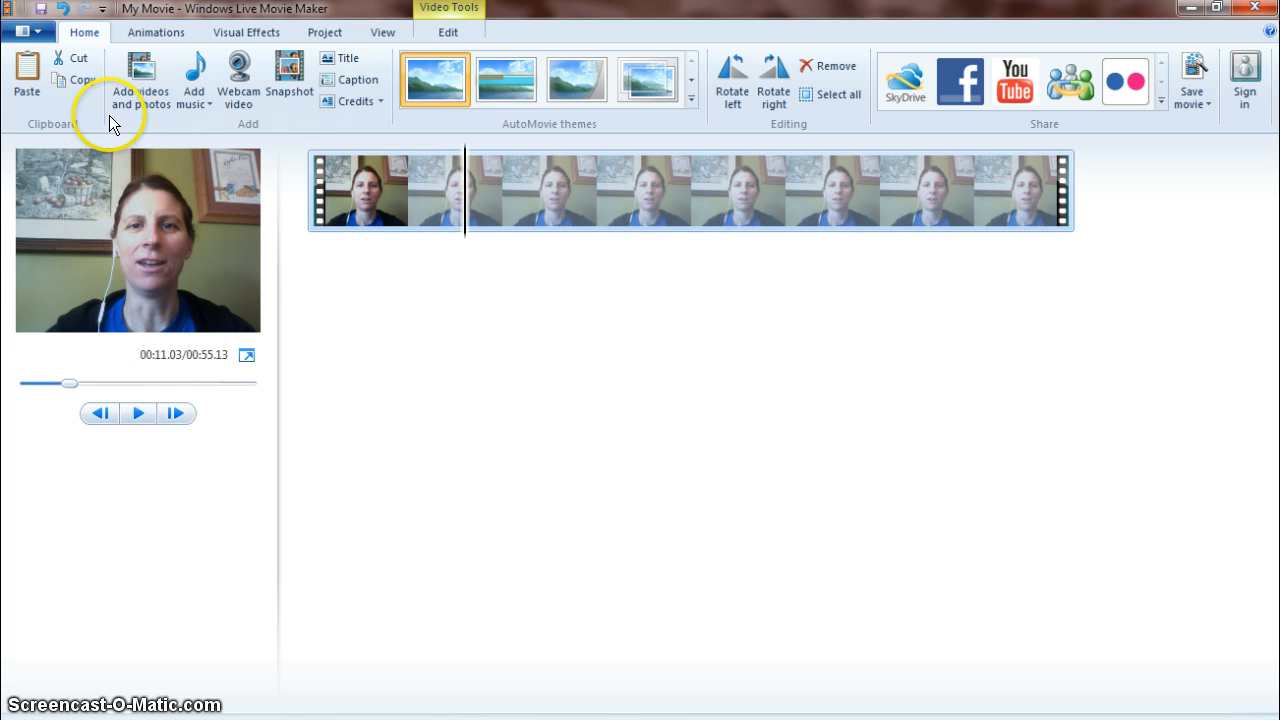
Try trimming the clip to start at the playhead, then undo the trim.
{"action": "left_click", "coordinate": [285, 85]}
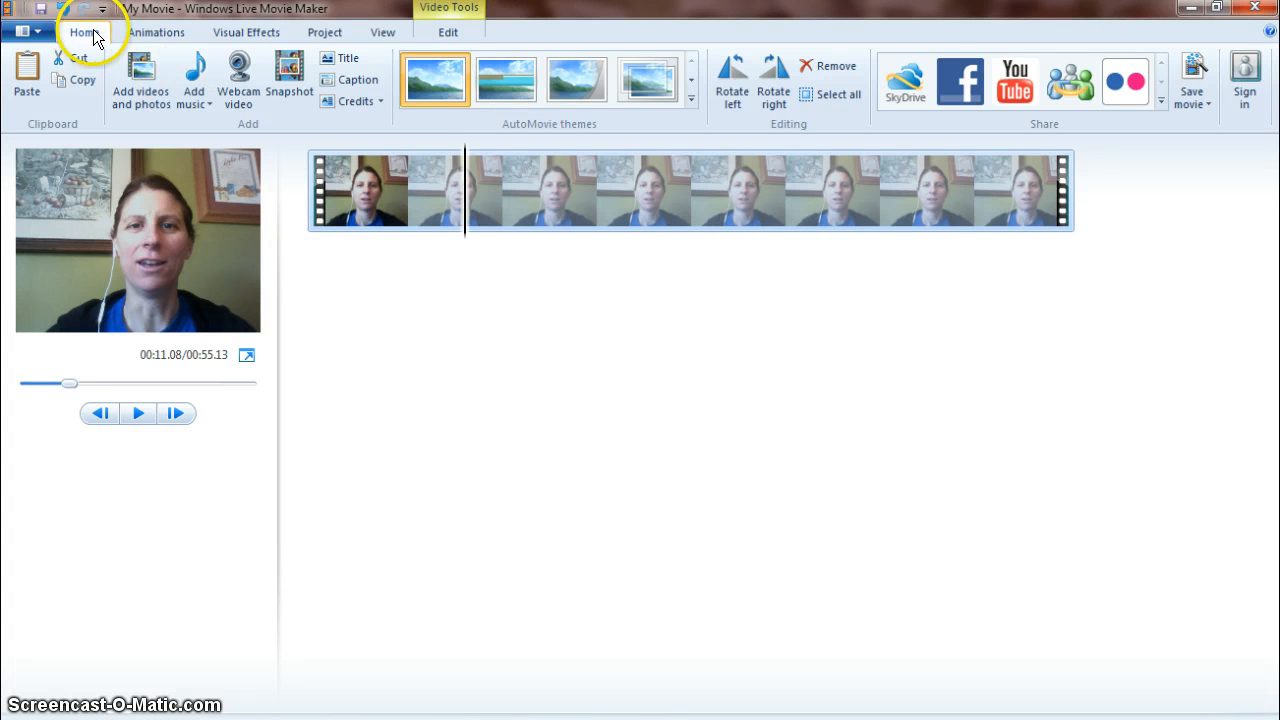
{"action": "left_click", "coordinate": [446, 33]}
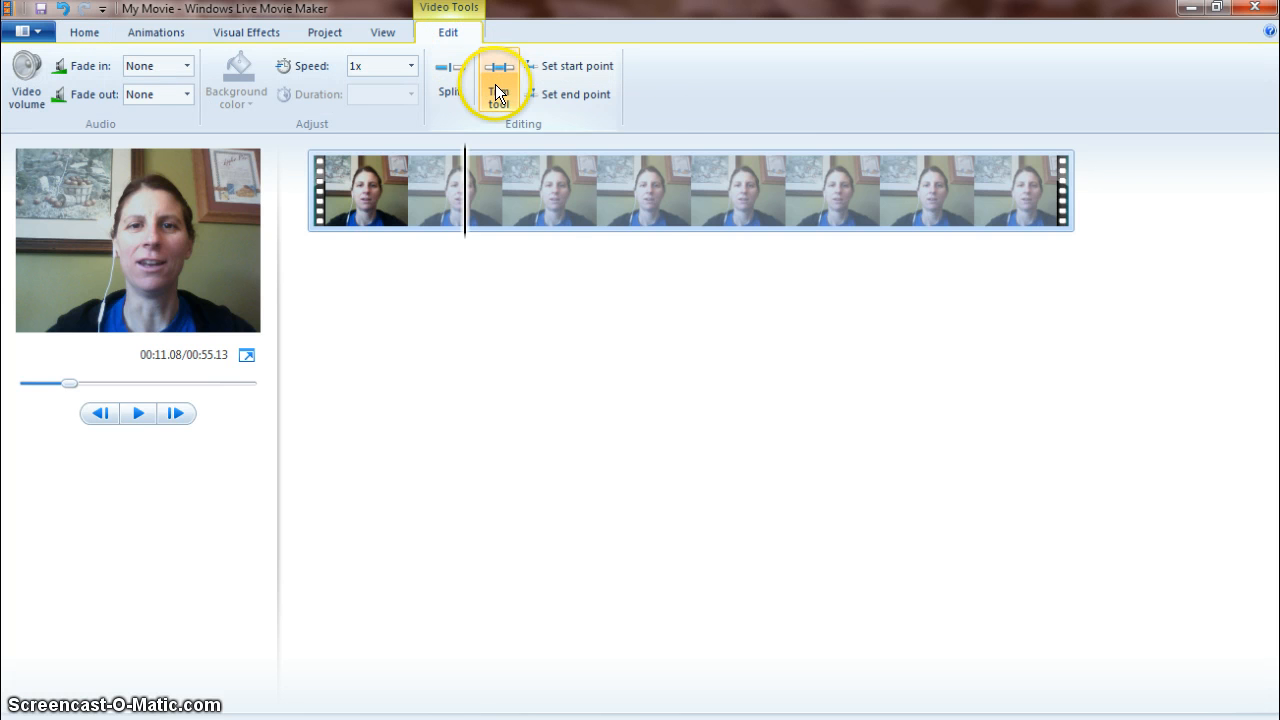
{"action": "left_click", "coordinate": [567, 66]}
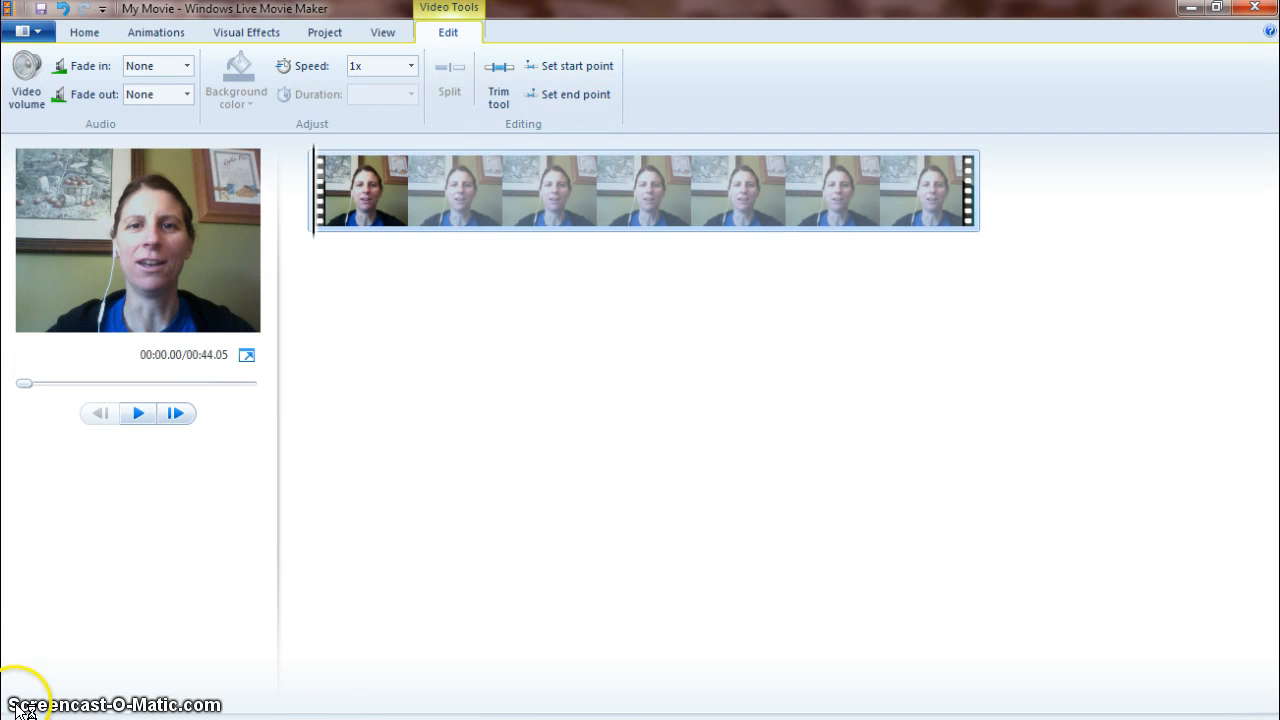
{"action": "key", "text": "ctrl+z"}
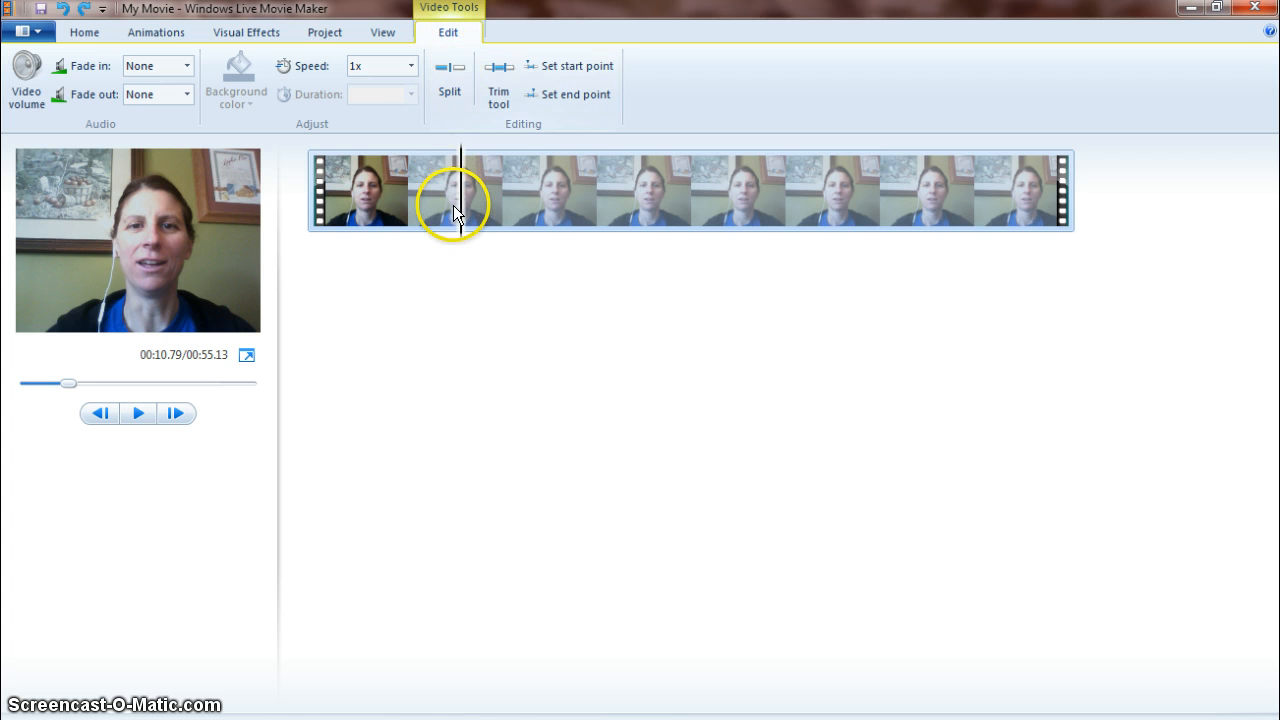
Split the video into two clips at the playhead, about 10.8 seconds.
{"action": "key", "text": "m"}
{"action": "left_click", "coordinate": [445, 73]}
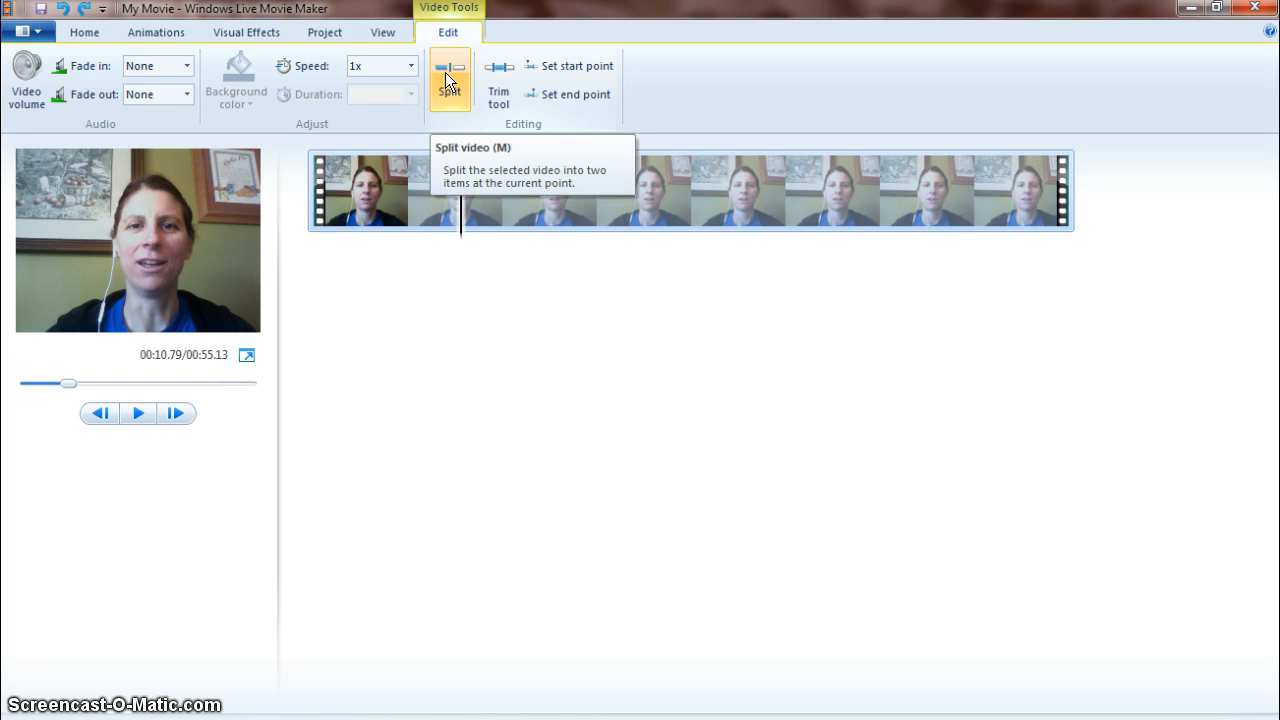
{"action": "left_click", "coordinate": [445, 72]}
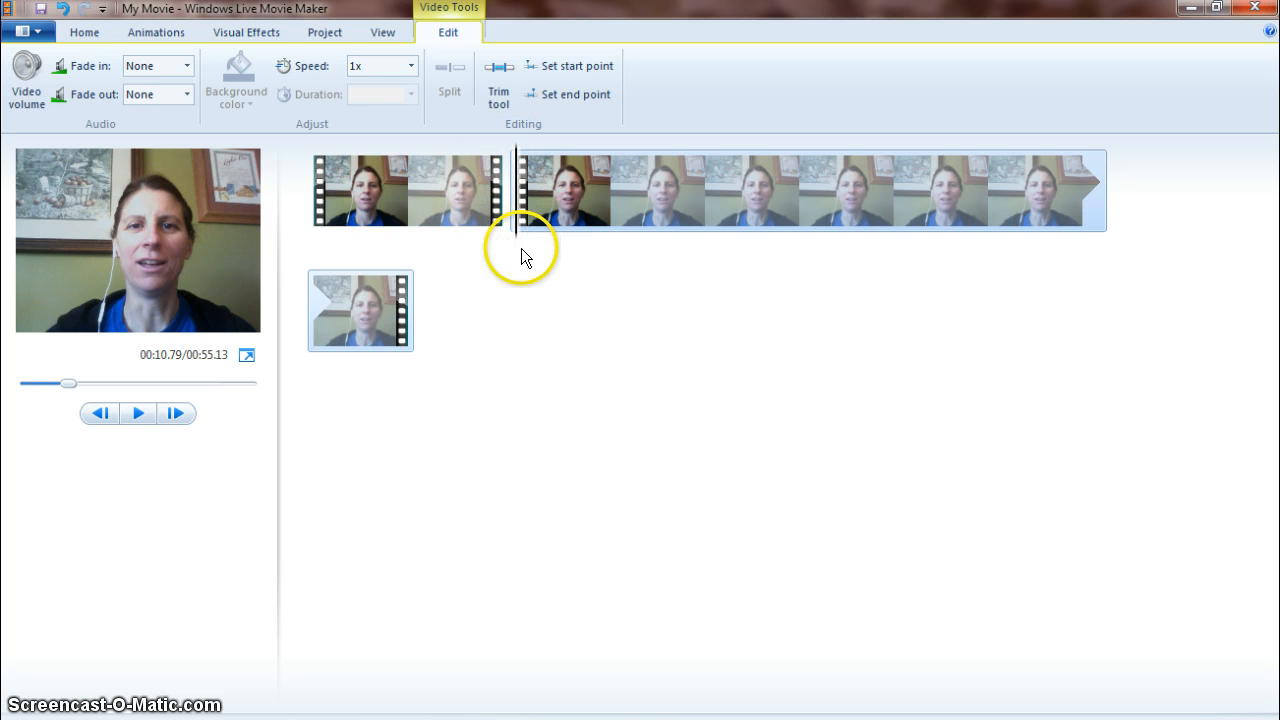
Position the playhead at about 17.5 seconds in the second clip and set it as that clip's start point.
{"action": "left_click", "coordinate": [139, 414]}
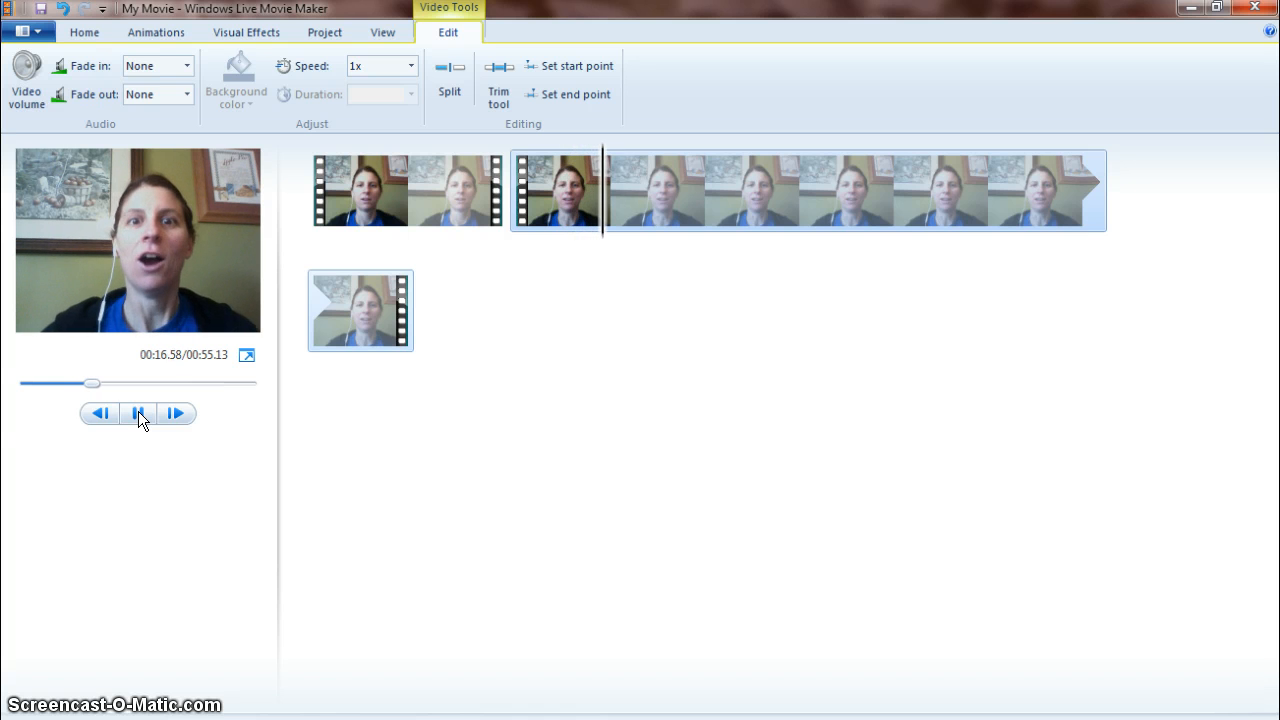
{"action": "left_click", "coordinate": [139, 414]}
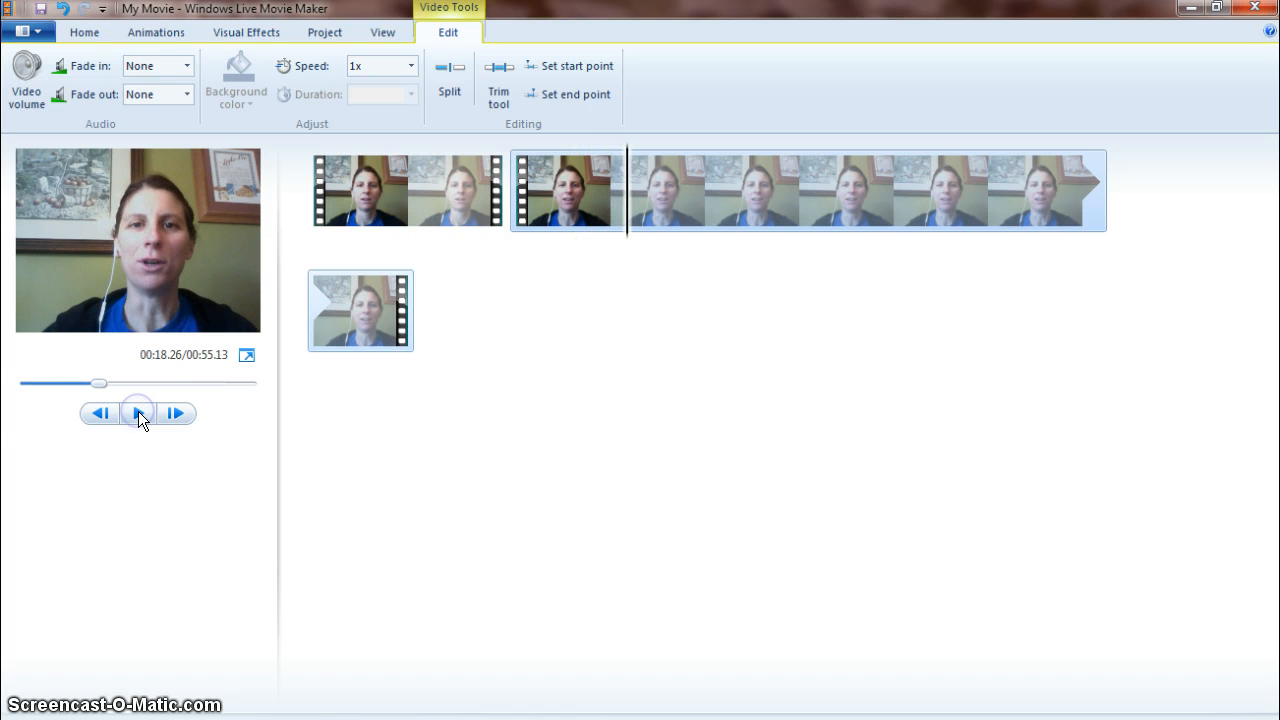
{"action": "left_click", "coordinate": [624, 195]}
{"action": "left_click_drag", "start_coordinate": [626, 188], "coordinate": [603, 186]}
{"action": "left_click", "coordinate": [94, 414]}
{"action": "left_click", "coordinate": [136, 415]}
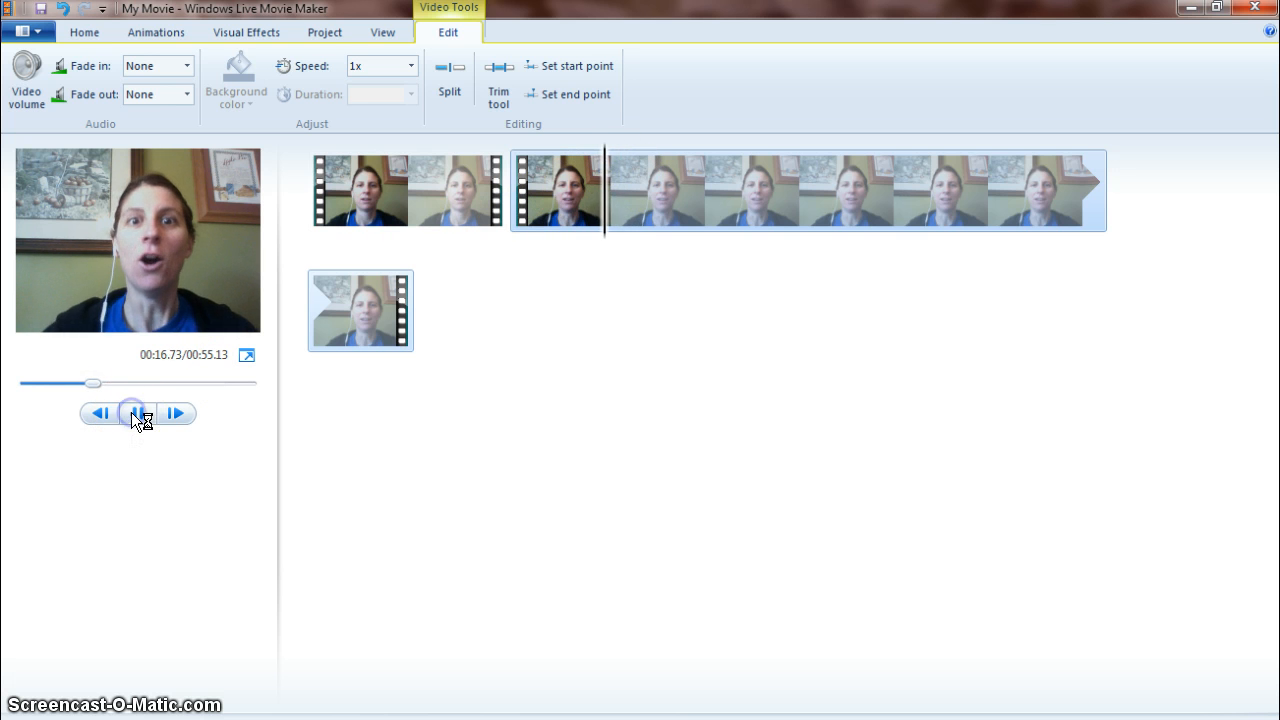
{"action": "left_click", "coordinate": [139, 415]}
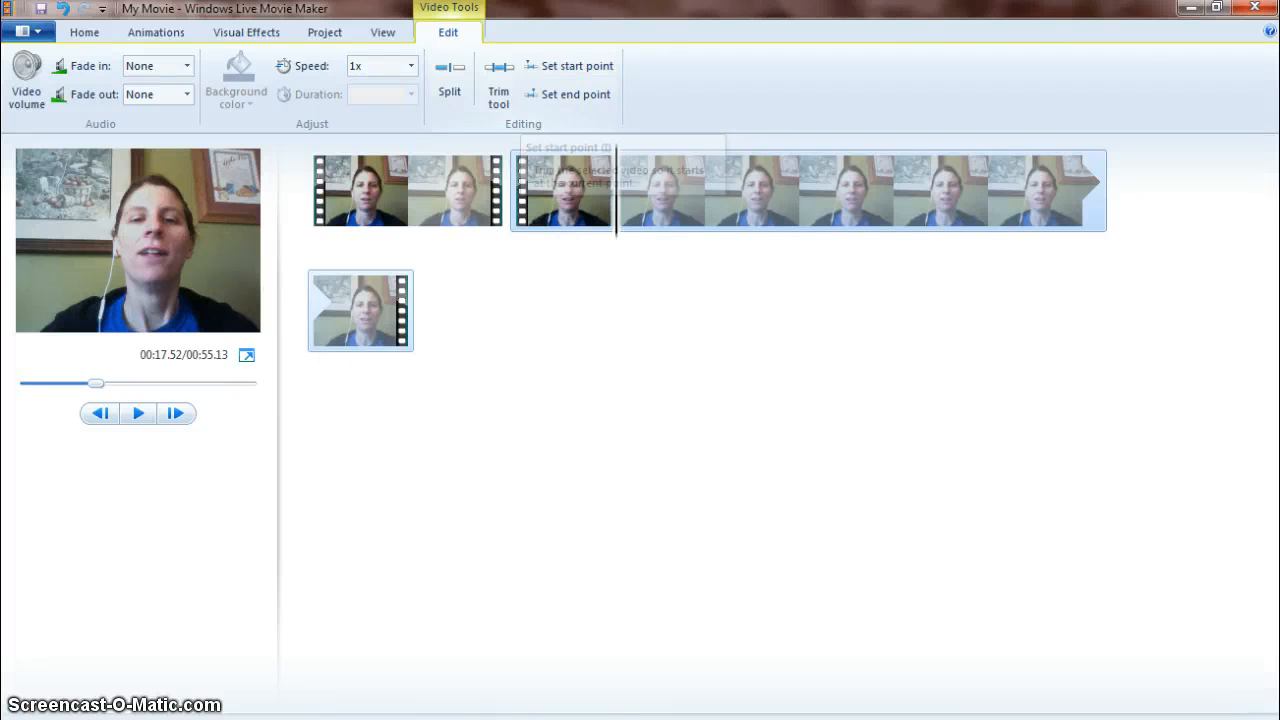
{"action": "left_click", "coordinate": [566, 66]}
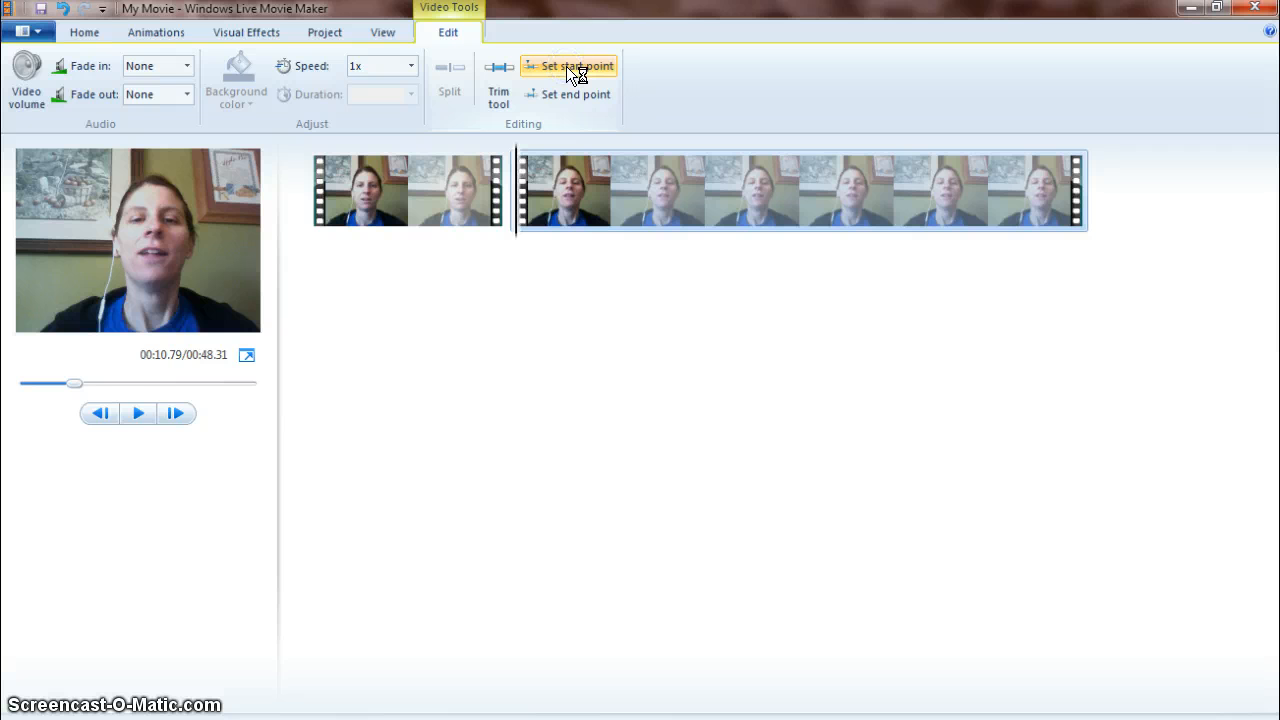
Play back and scrub through the start of the trimmed second clip to review the cut.
{"action": "left_click", "coordinate": [131, 418]}
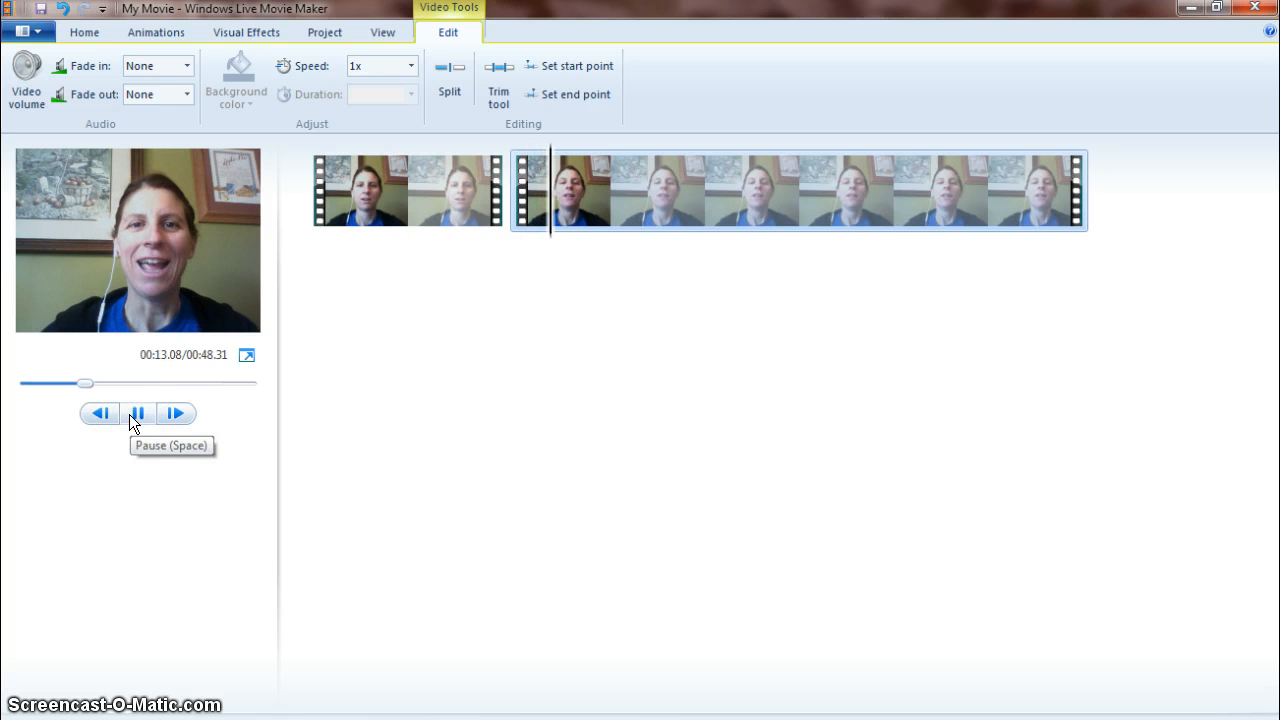
{"action": "left_click", "coordinate": [131, 418]}
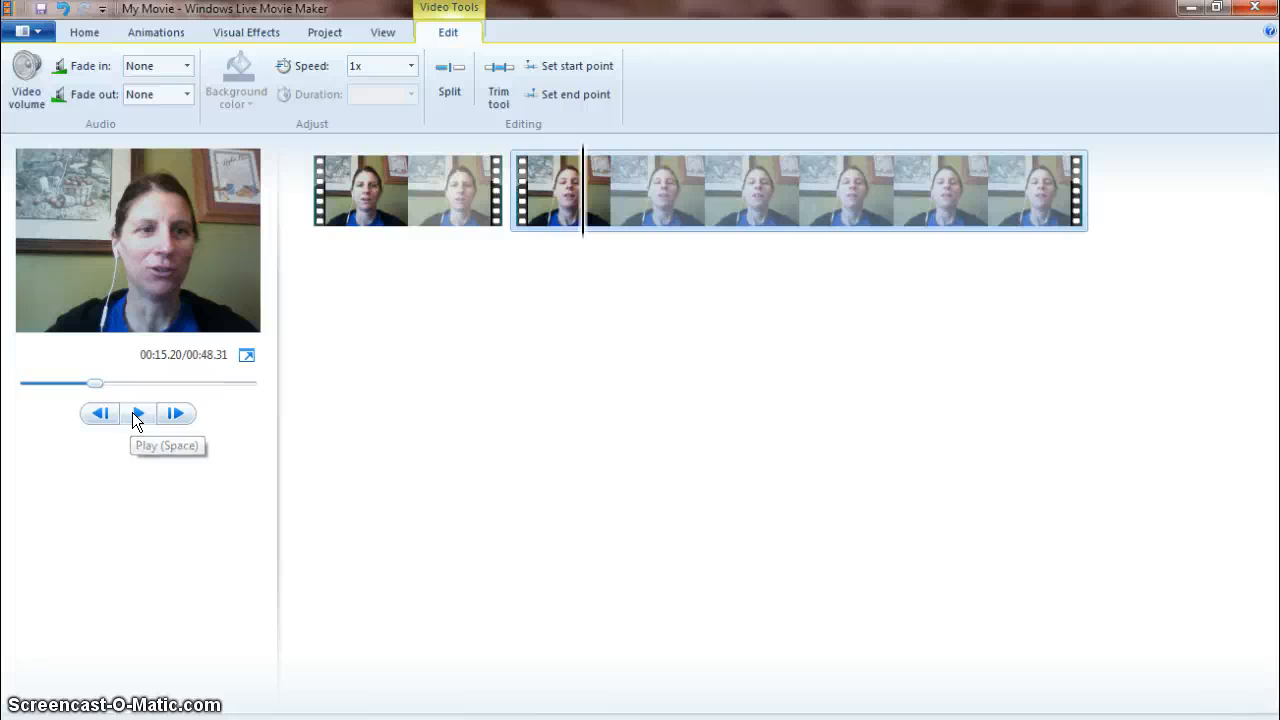
{"action": "left_click", "coordinate": [137, 414]}
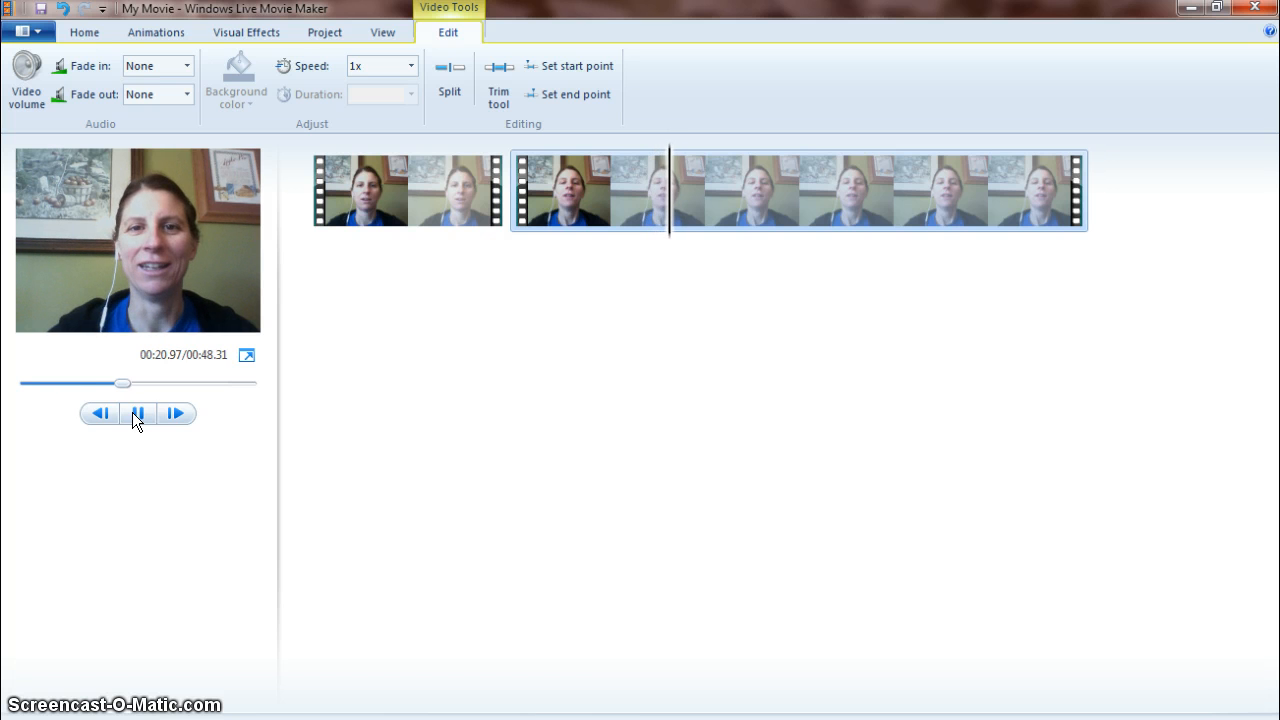
{"action": "left_click_drag", "start_coordinate": [673, 197], "coordinate": [596, 195]}
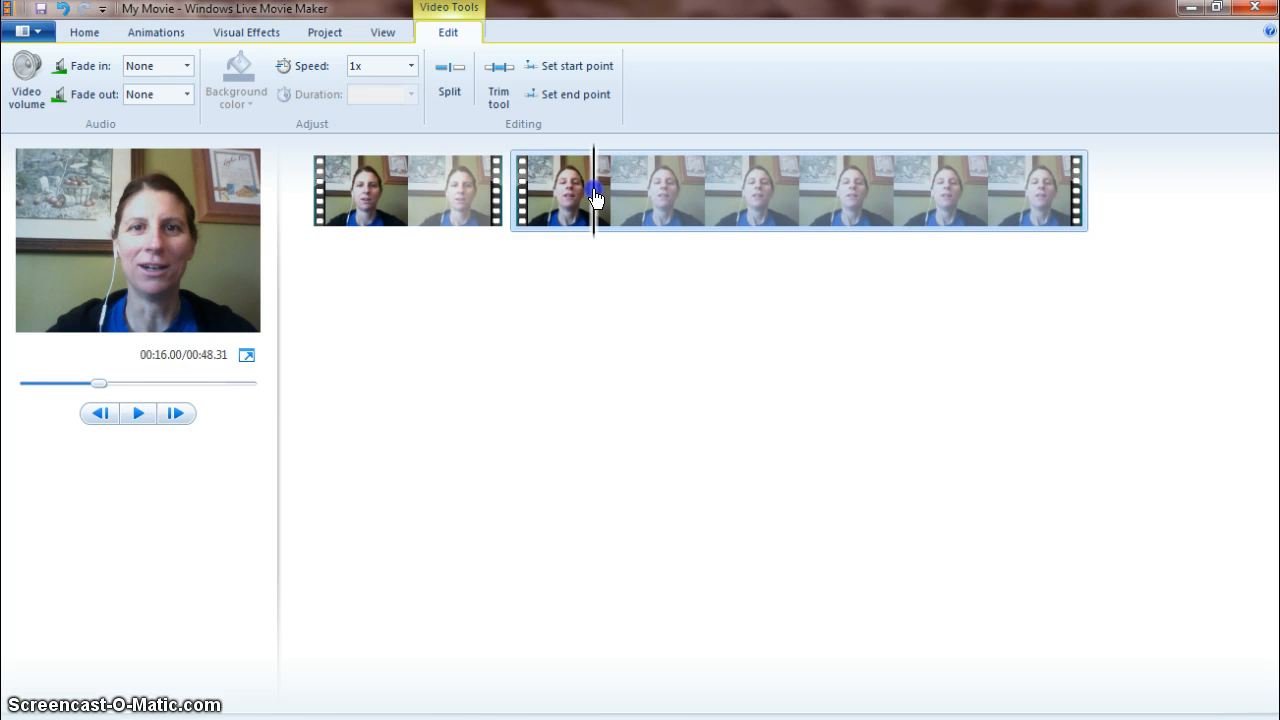
{"action": "left_click", "coordinate": [137, 418]}
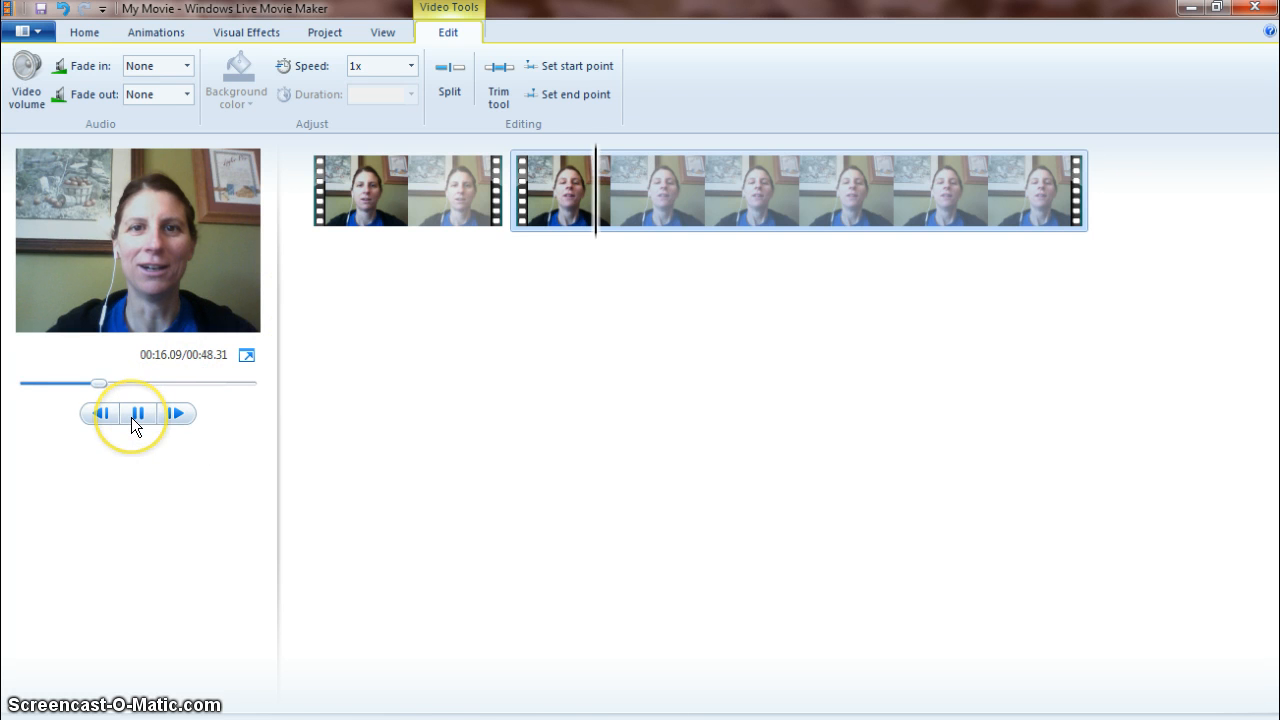
{"action": "left_click", "coordinate": [139, 418]}
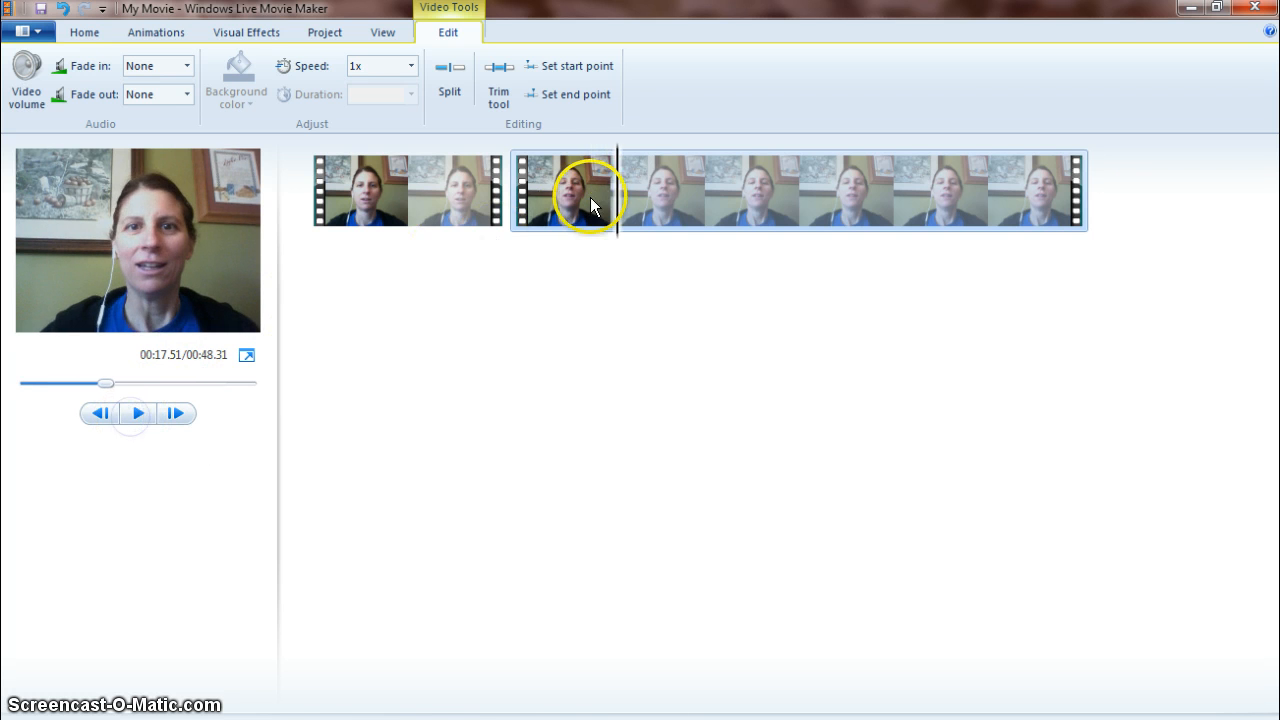
{"action": "left_click_drag", "start_coordinate": [617, 200], "coordinate": [565, 196]}
{"action": "left_click", "coordinate": [138, 418]}
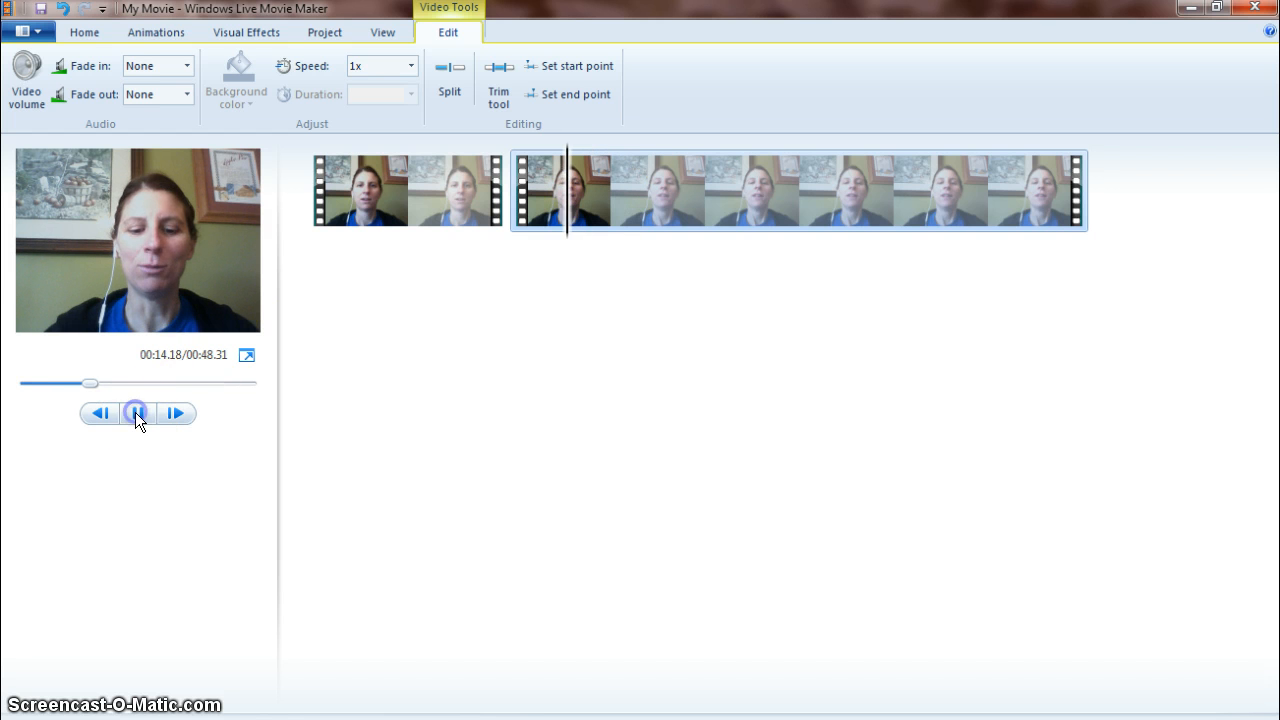
{"action": "left_click", "coordinate": [138, 418]}
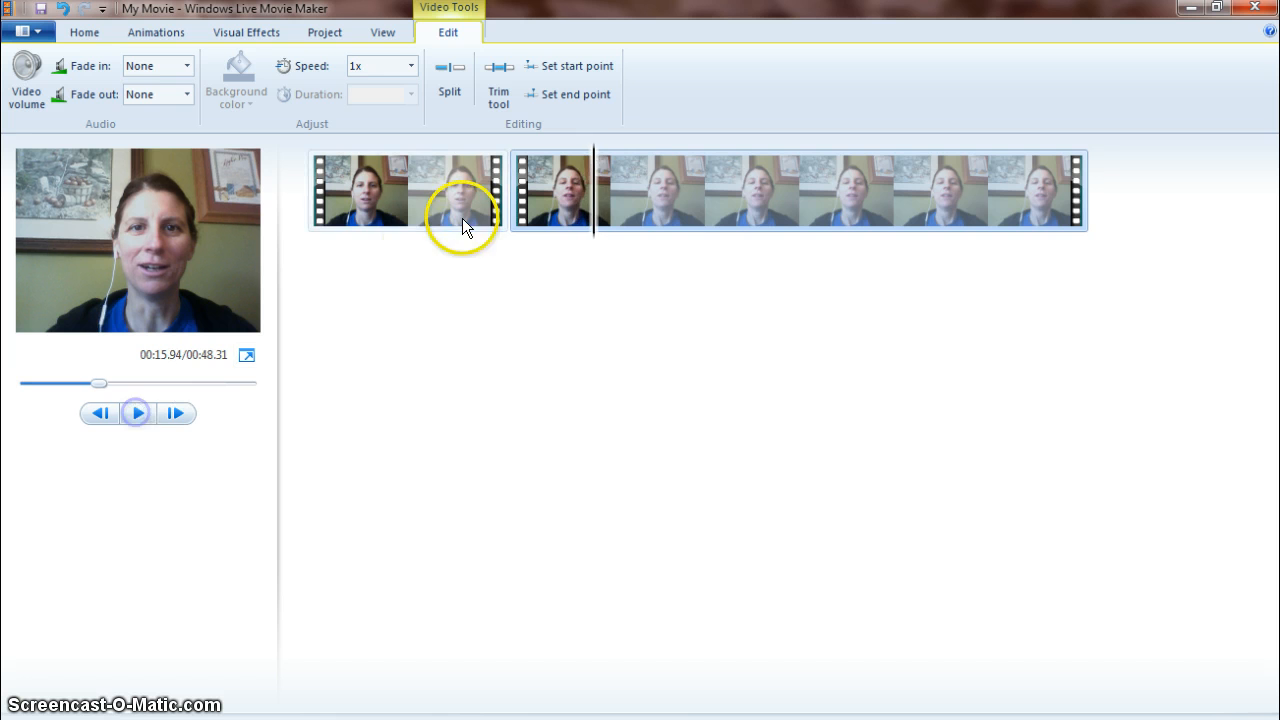
Split the second clip at the playhead, about 14.7 seconds, and play back the result.
{"action": "right_click", "coordinate": [584, 196]}
{"action": "left_click", "coordinate": [544, 195]}
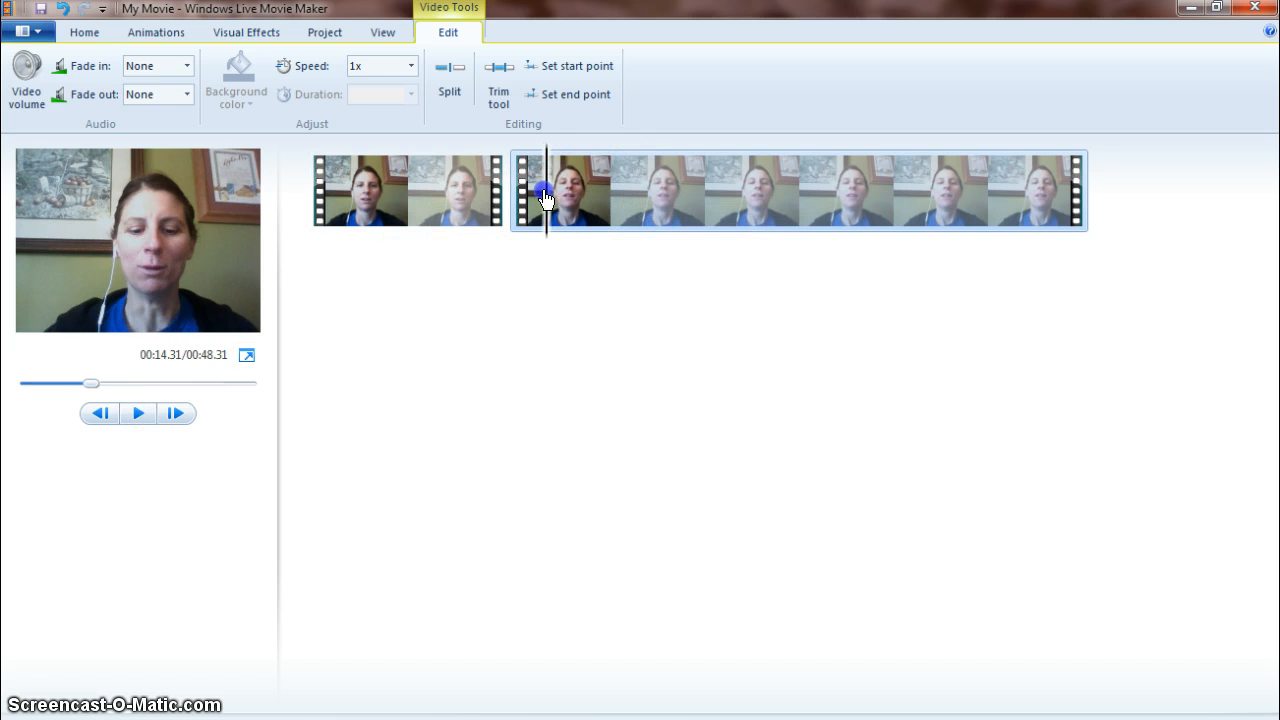
{"action": "left_click", "coordinate": [138, 416]}
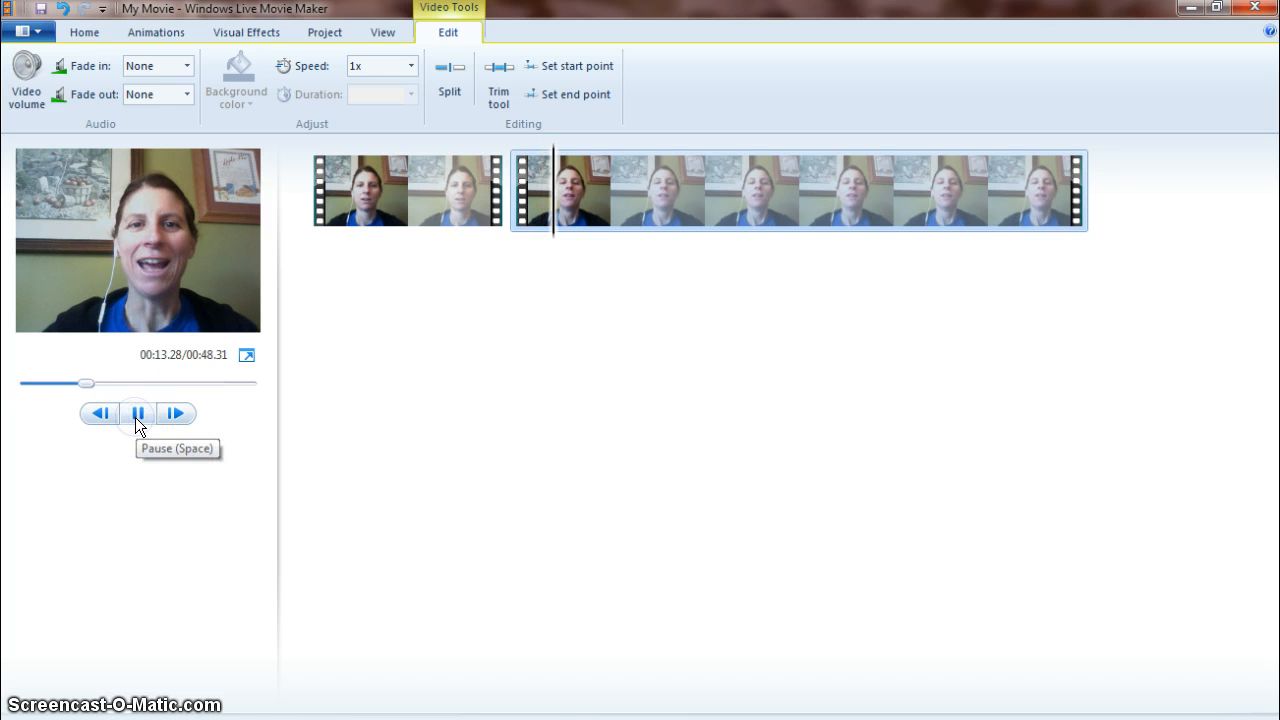
{"action": "left_click", "coordinate": [137, 420]}
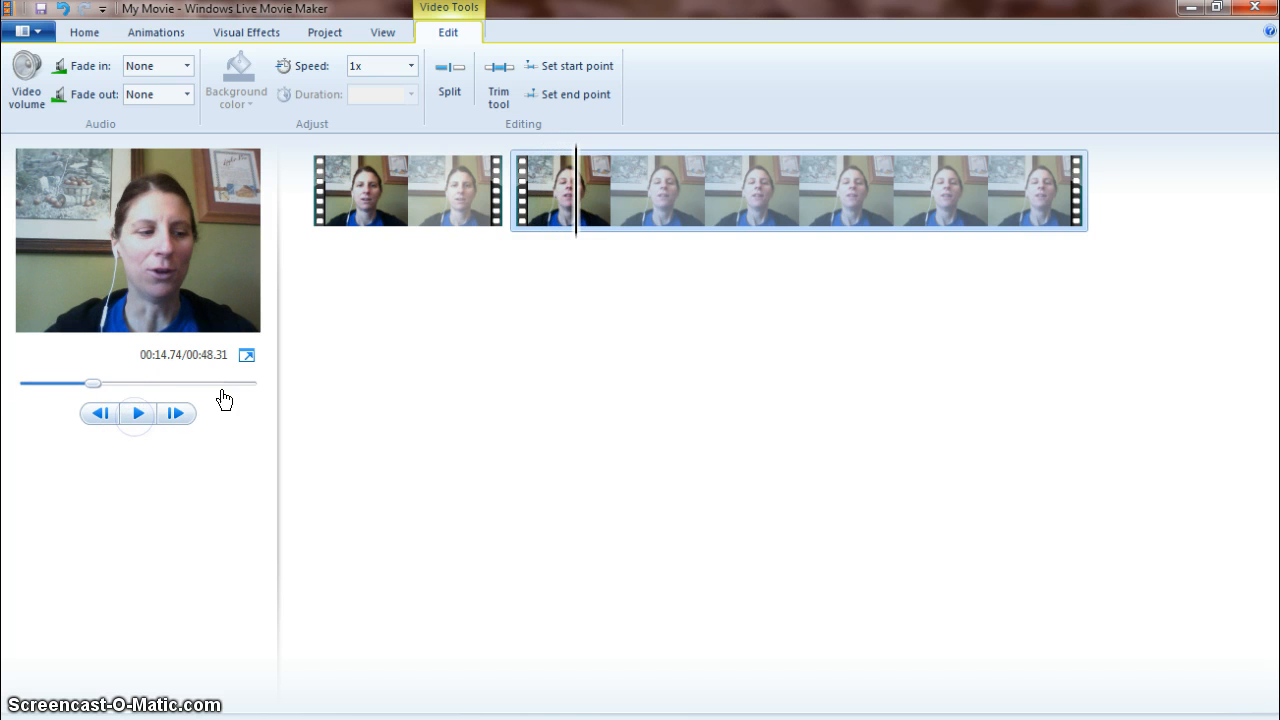
{"action": "left_click", "coordinate": [446, 68]}
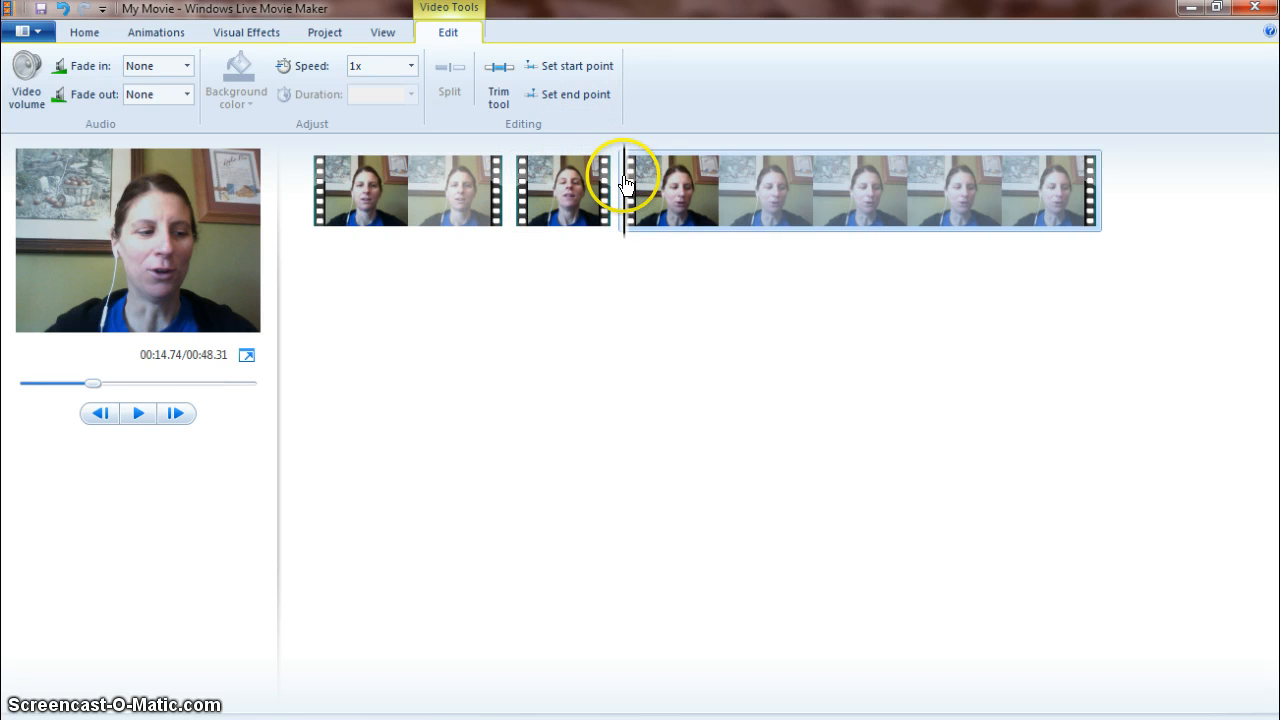
{"action": "left_click", "coordinate": [138, 414]}
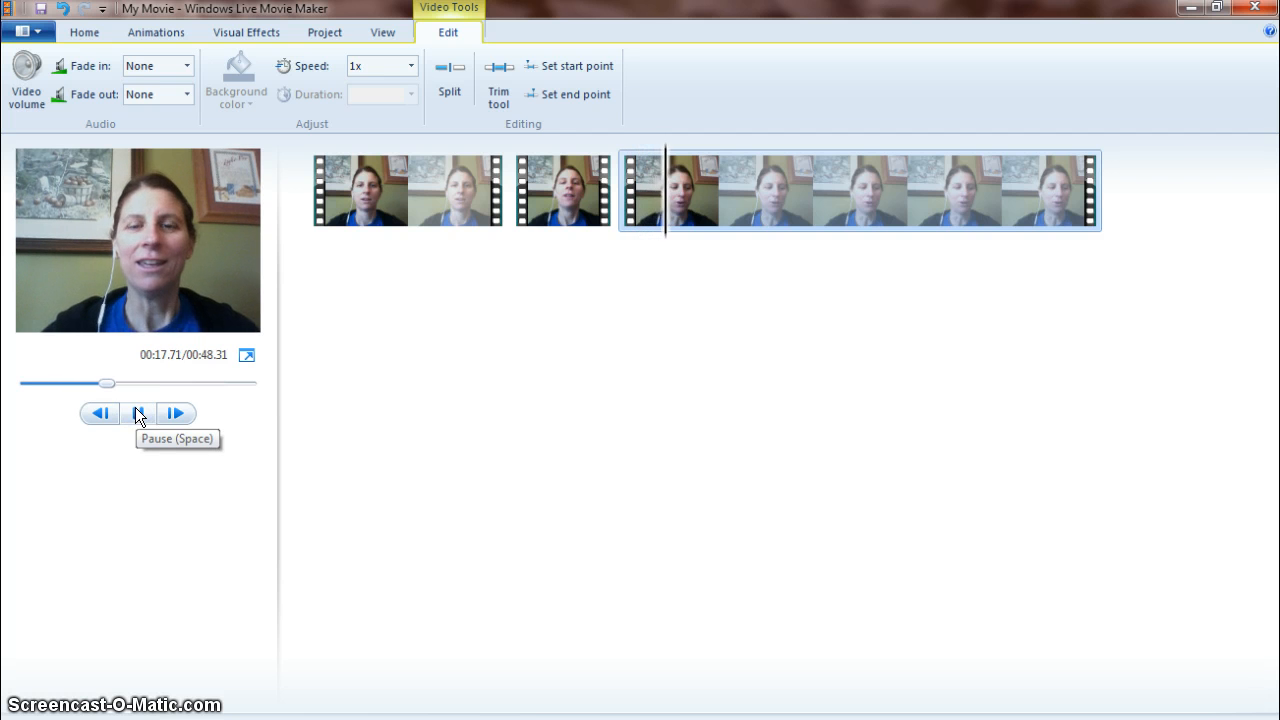
{"action": "left_click", "coordinate": [138, 414]}
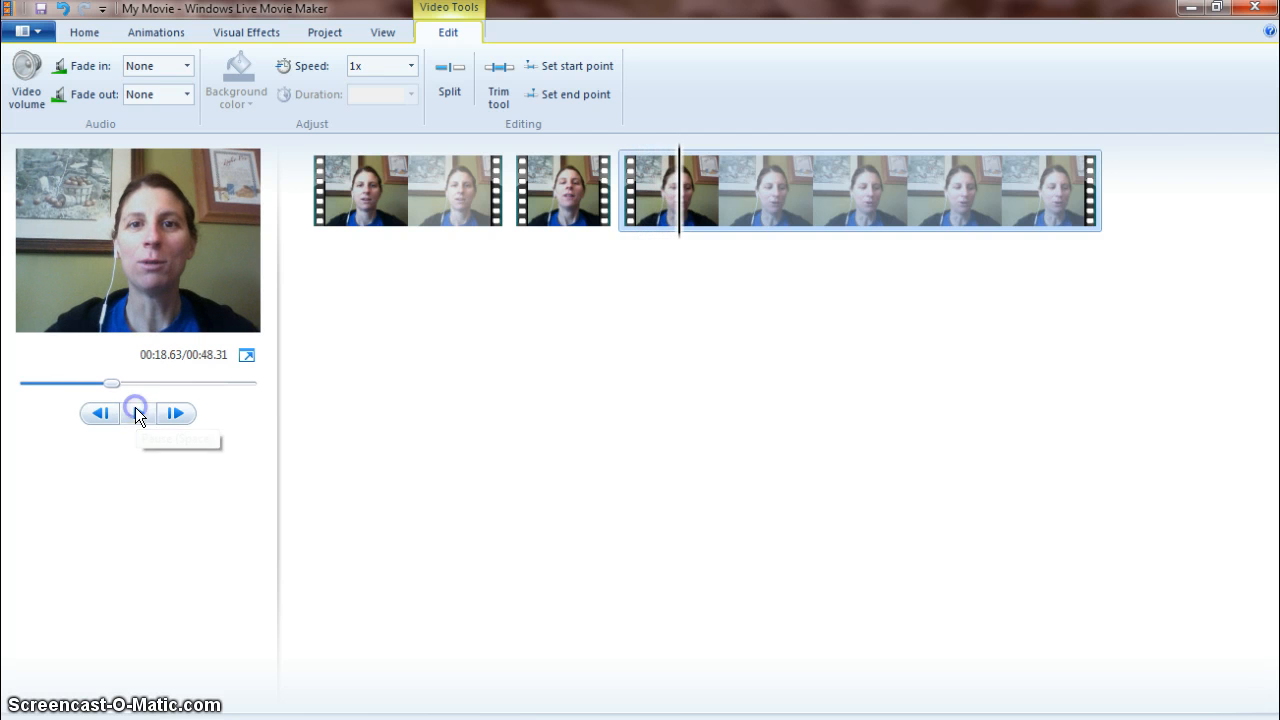
Scrub and play the opening of the third clip, then set its start point at about 18.4 seconds.
{"action": "left_click", "coordinate": [665, 188]}
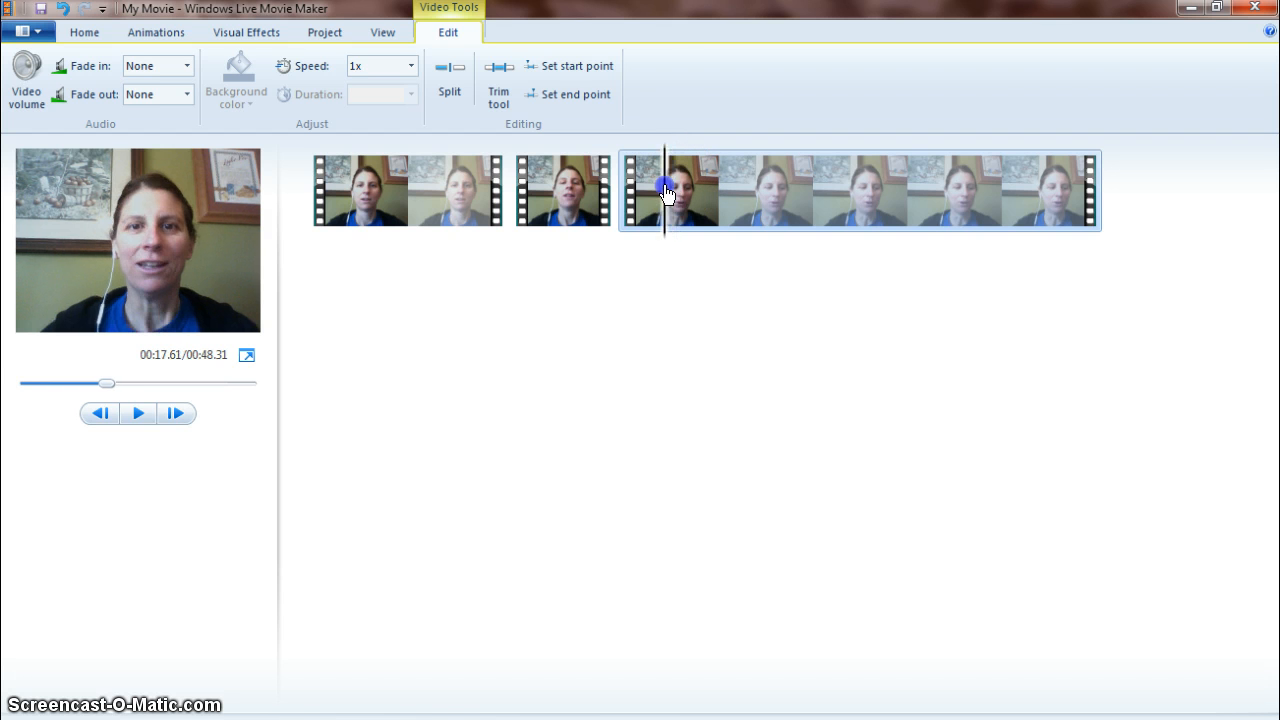
{"action": "left_click", "coordinate": [137, 414]}
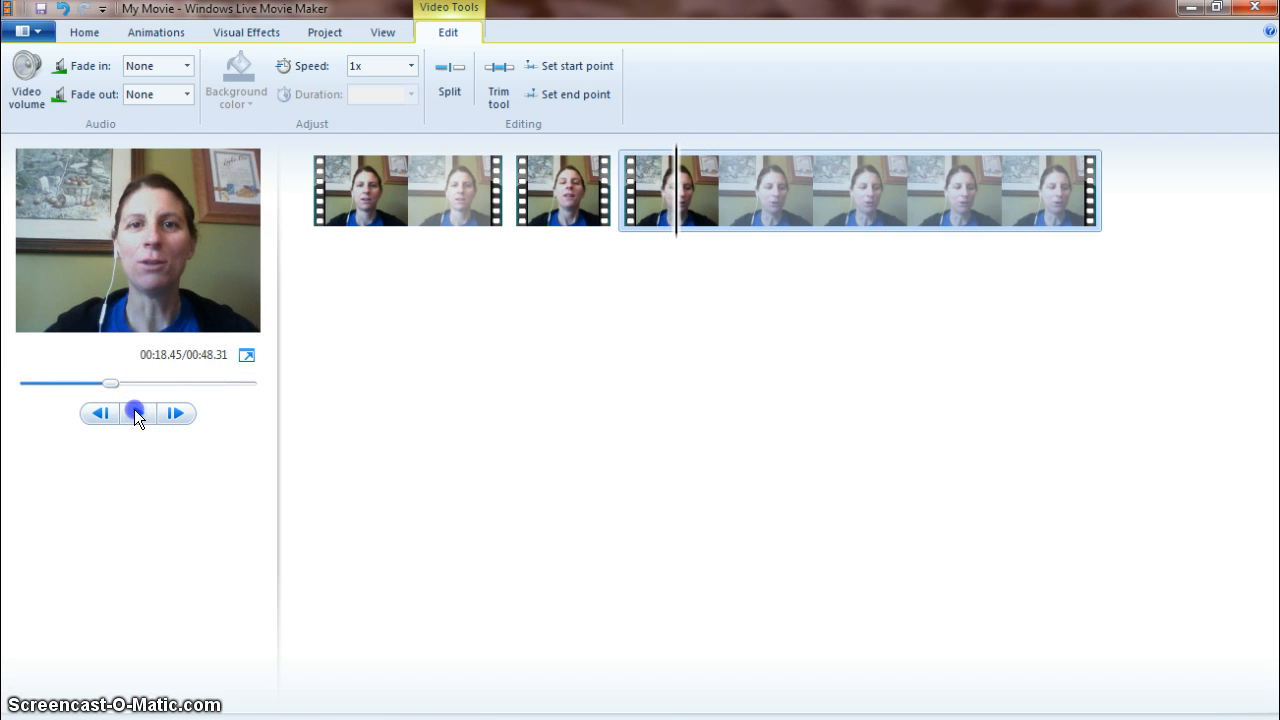
{"action": "left_click", "coordinate": [651, 183]}
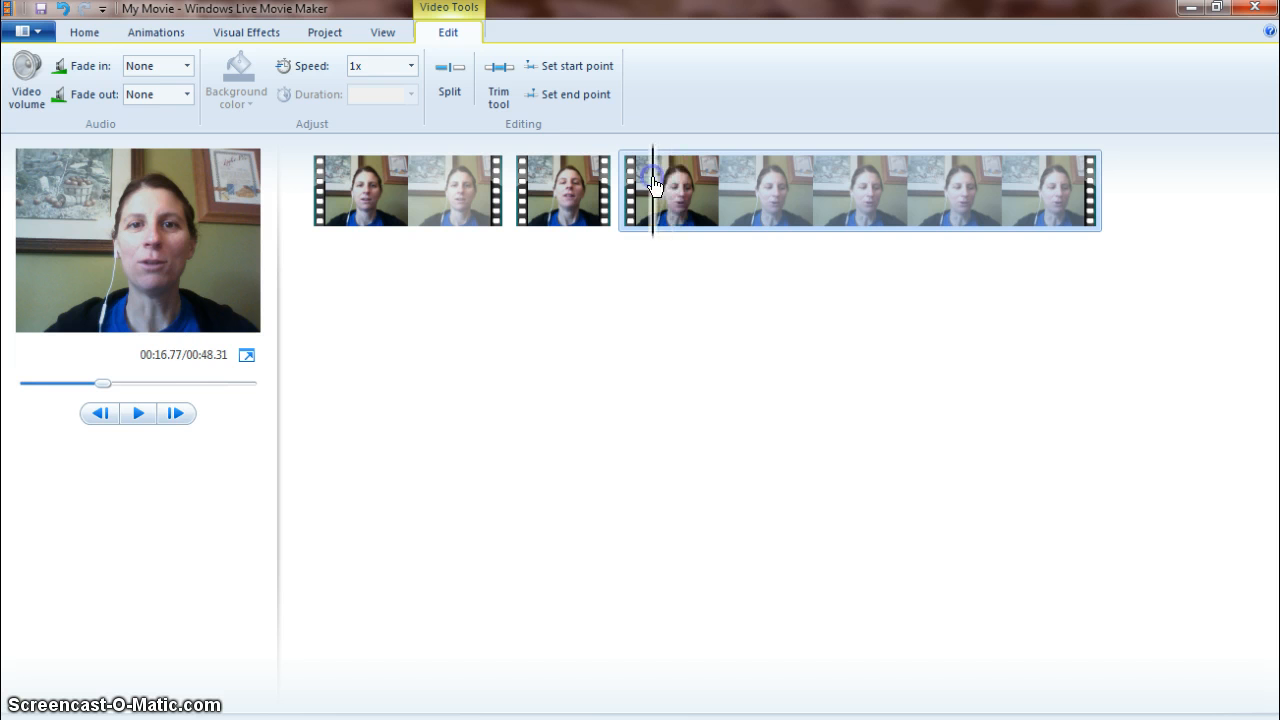
{"action": "left_click", "coordinate": [137, 413]}
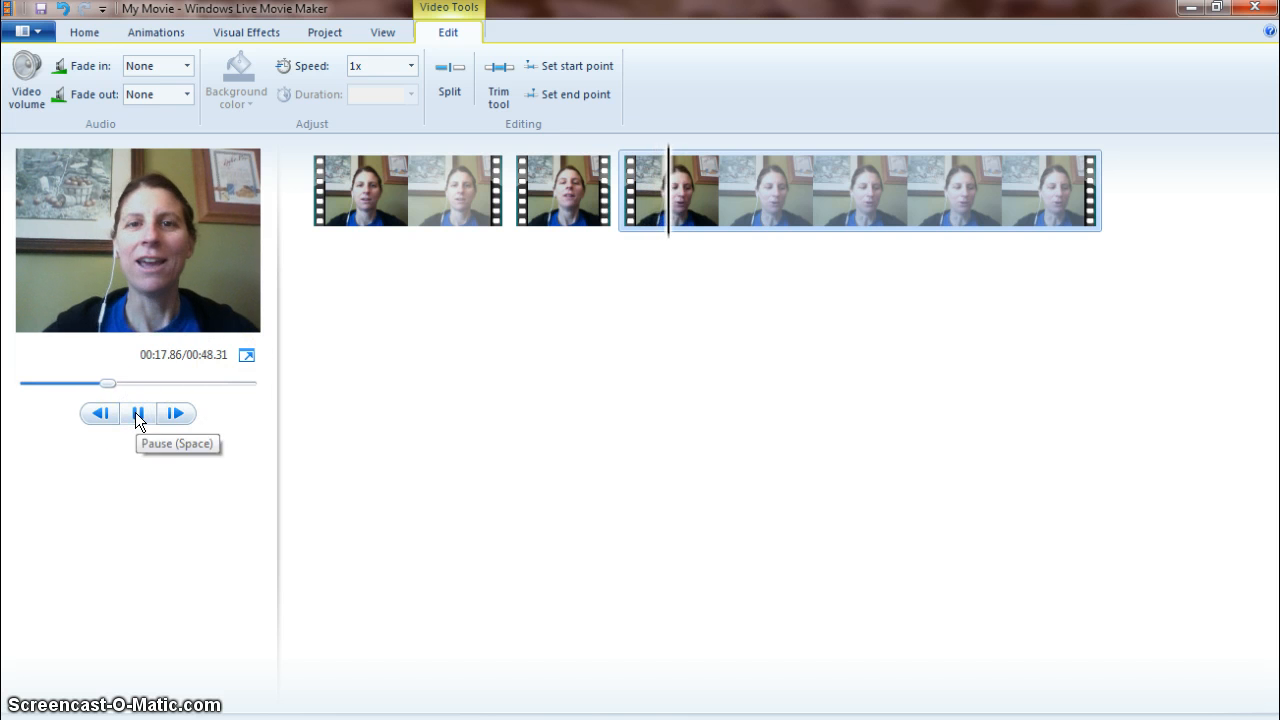
{"action": "left_click", "coordinate": [137, 415]}
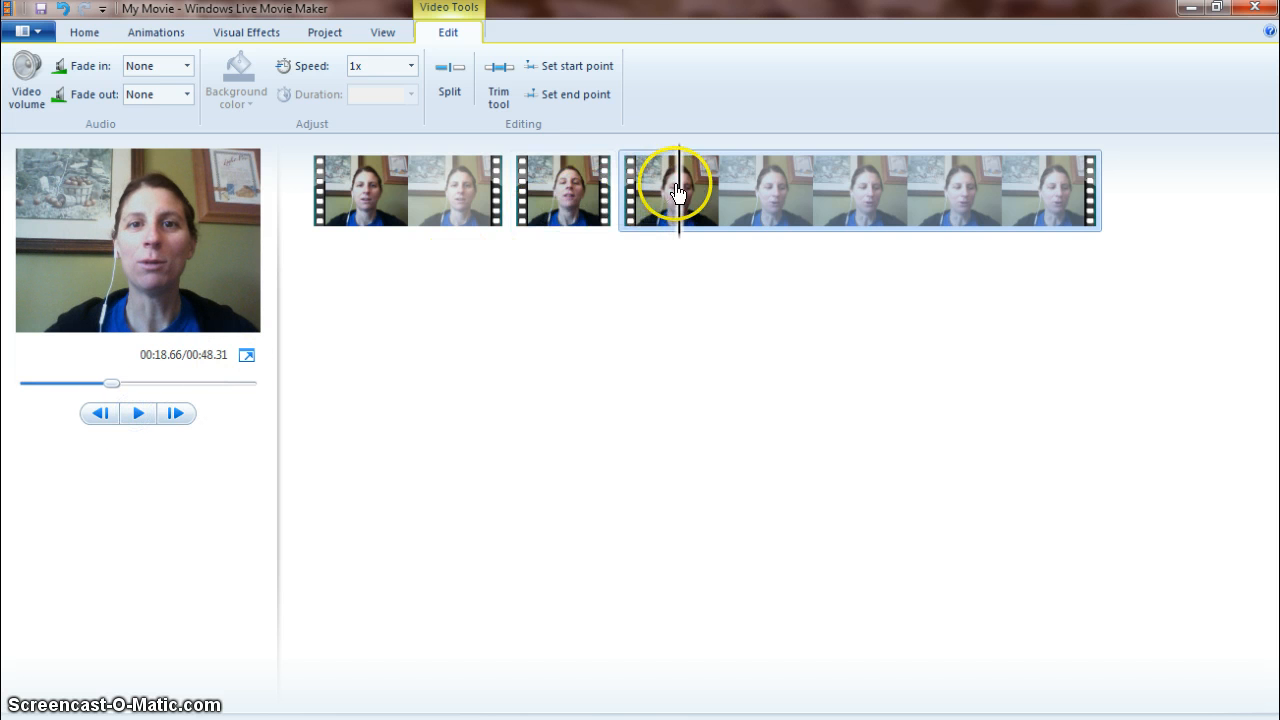
{"action": "left_click_drag", "start_coordinate": [679, 191], "coordinate": [646, 185]}
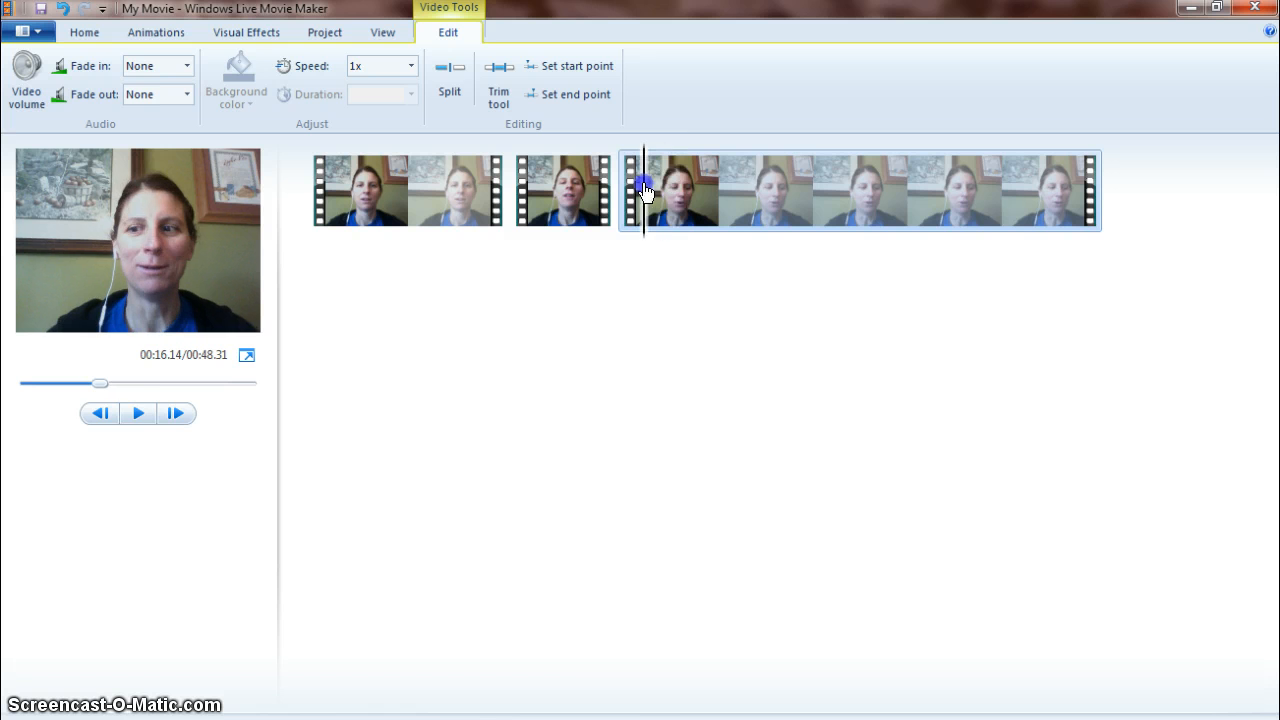
{"action": "left_click", "coordinate": [137, 413]}
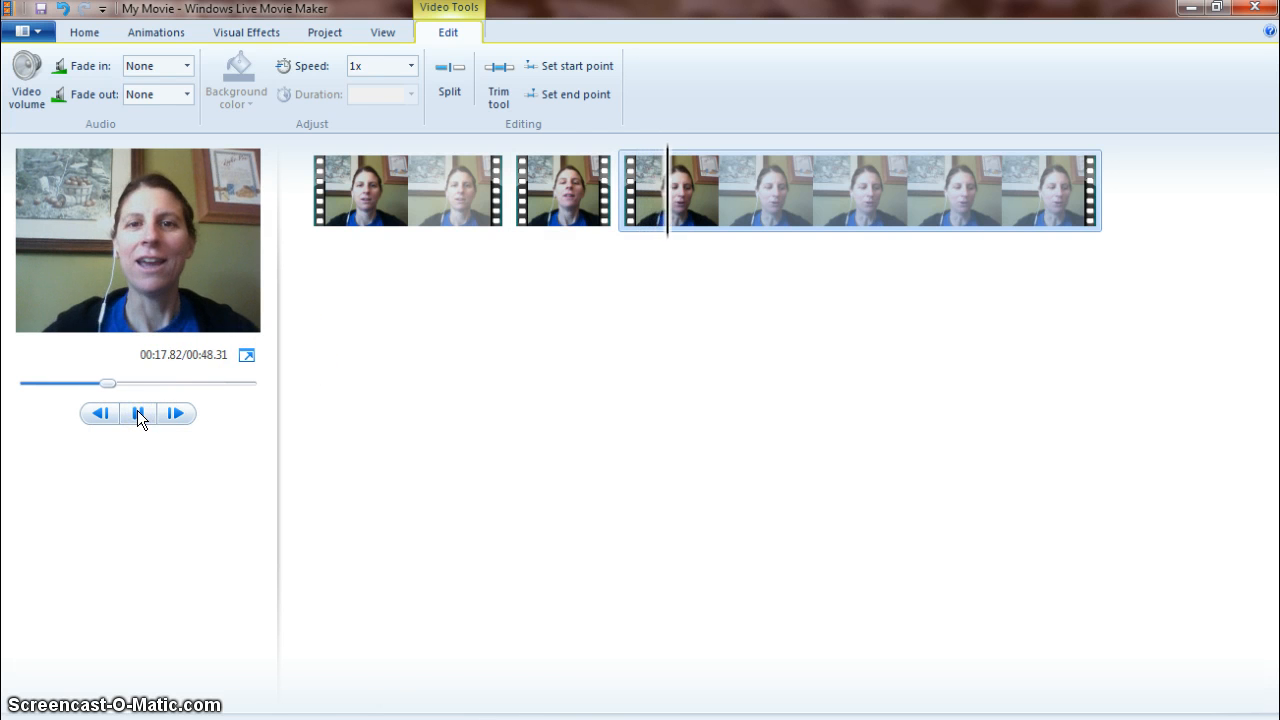
{"action": "left_click", "coordinate": [137, 415]}
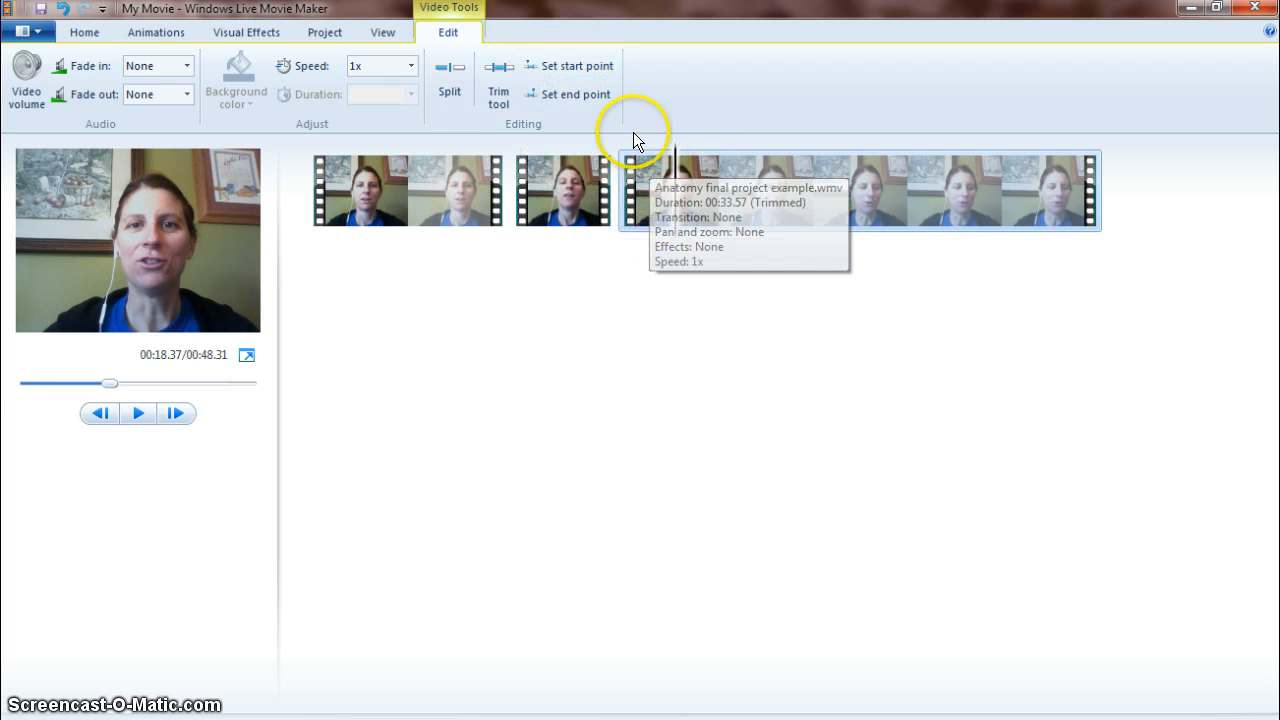
{"action": "left_click", "coordinate": [572, 64]}
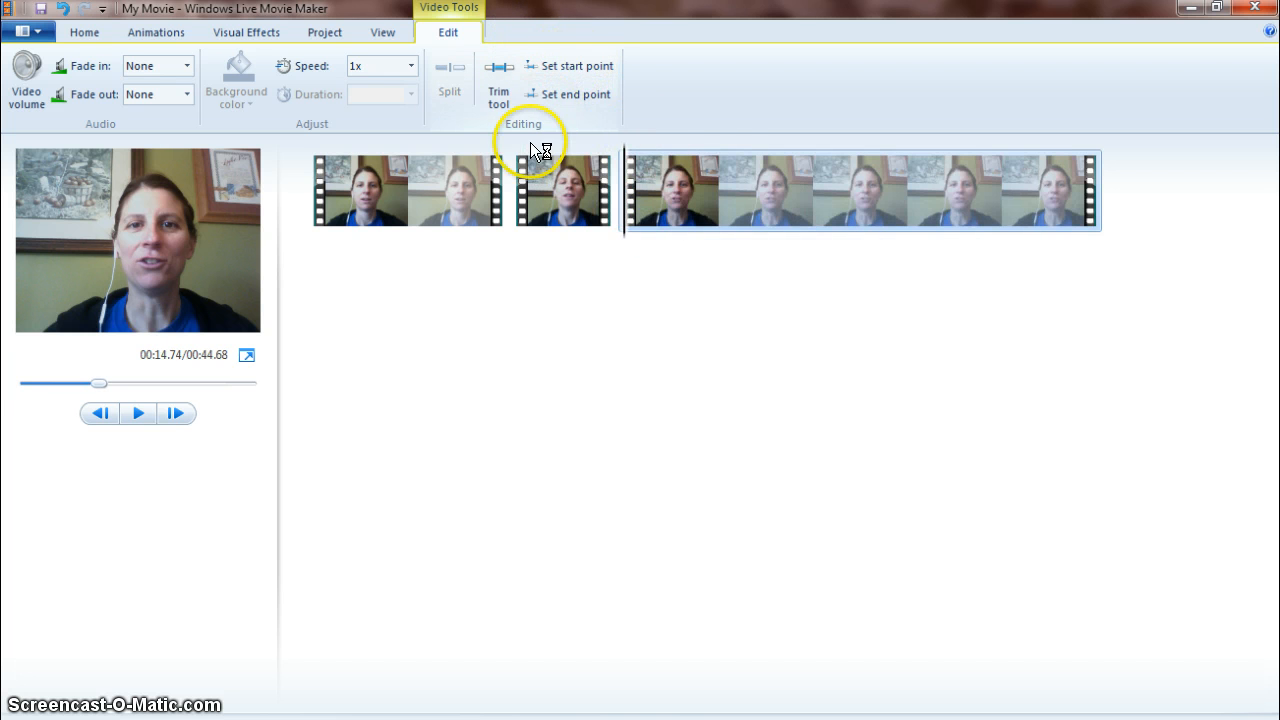
Play back the movie from the beginning to review the trimmed clips.
{"action": "left_click", "coordinate": [138, 414]}
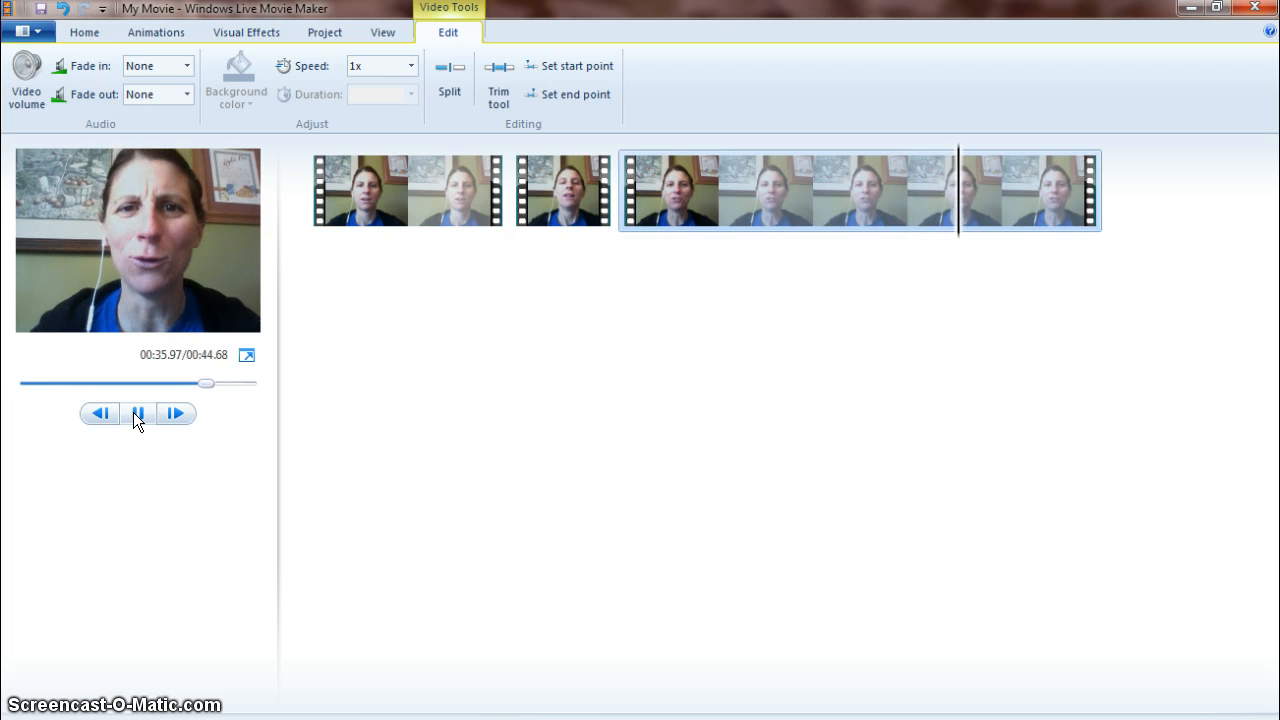
{"action": "left_click", "coordinate": [139, 415]}
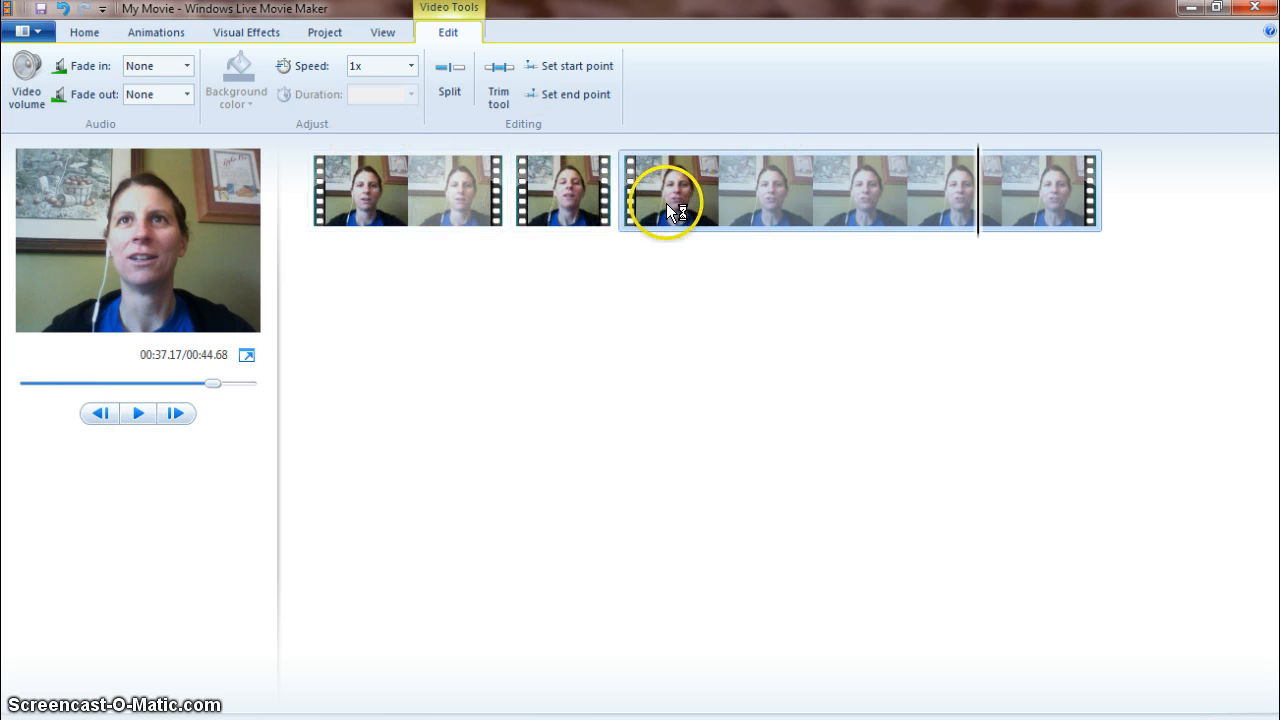
{"action": "mouse_move", "coordinate": [667, 203]}
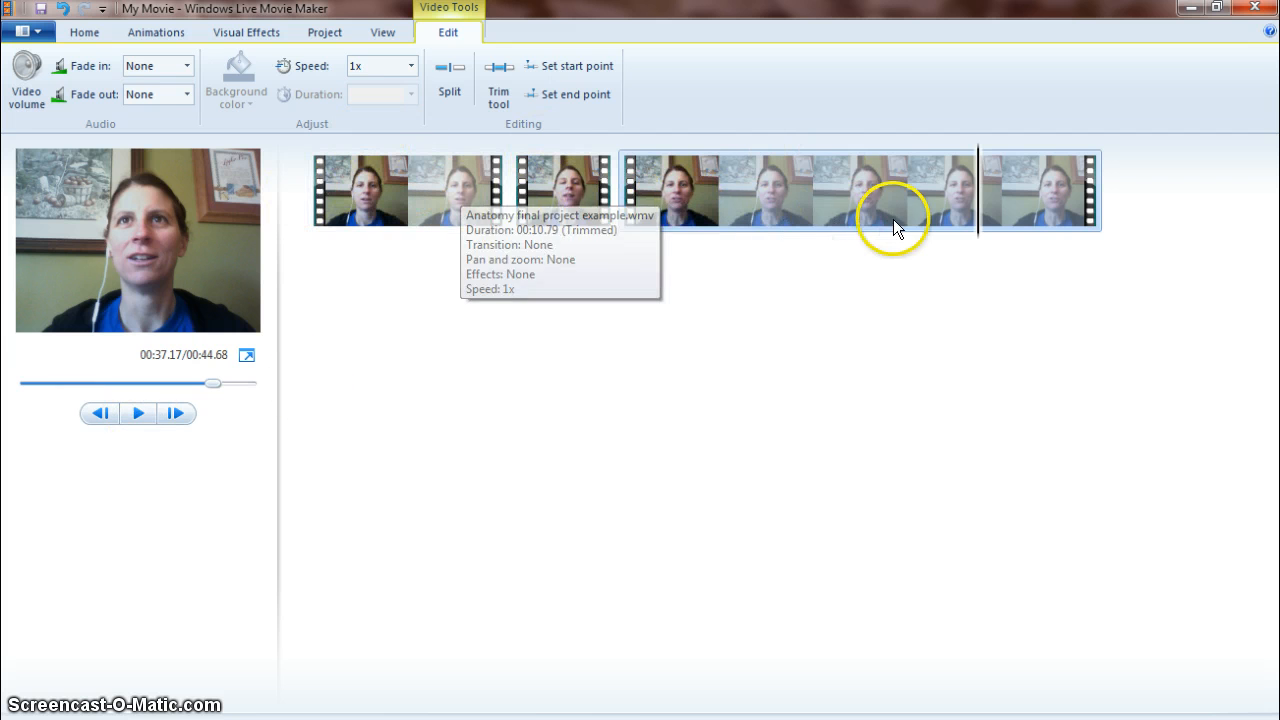
{"action": "left_click_drag", "start_coordinate": [980, 203], "coordinate": [314, 188]}
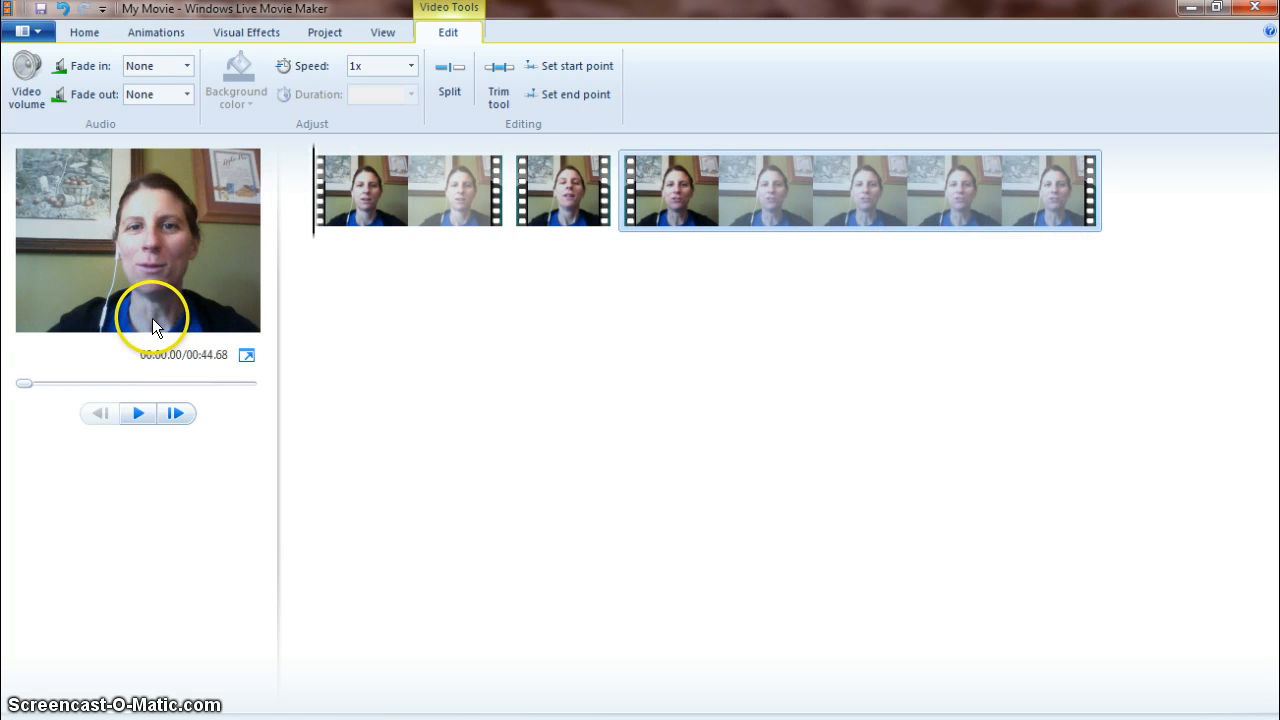
{"action": "left_click", "coordinate": [138, 413]}
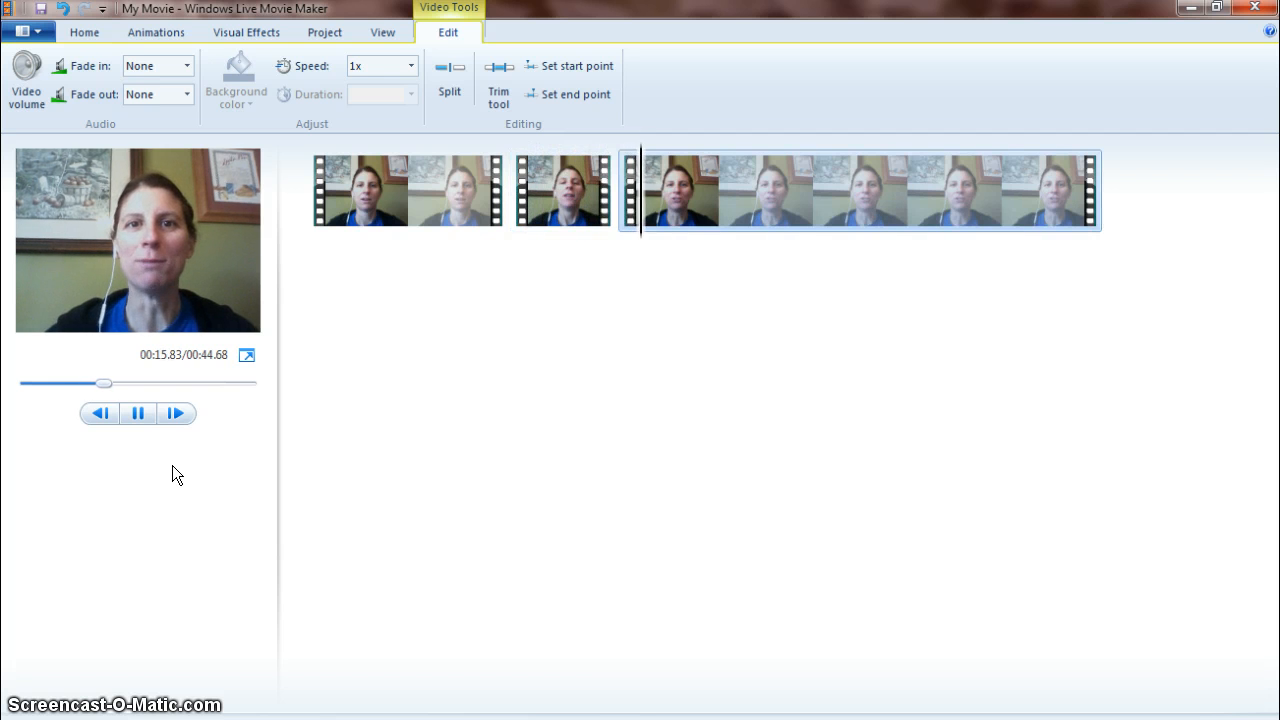
{"action": "left_click", "coordinate": [139, 415]}
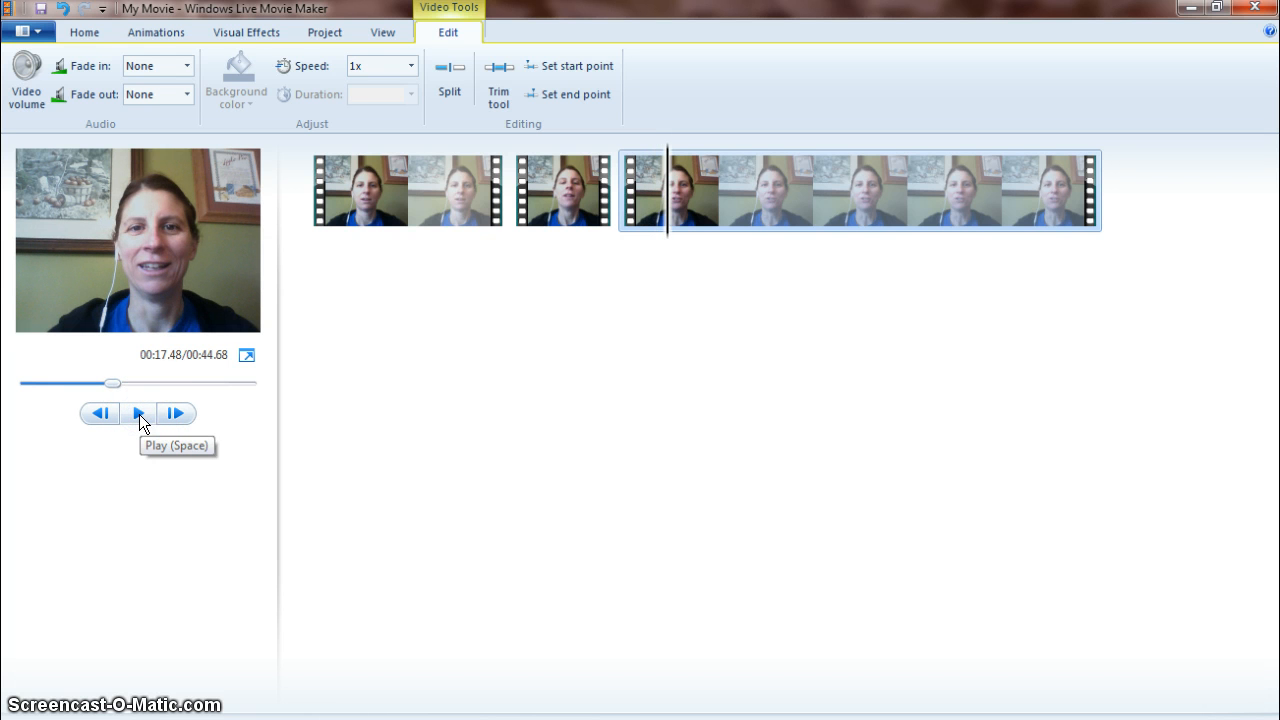
Add the music file "Lucky To Find One Another" from Dropbox > Honors Anatomy > Video Podcast Project to the movie.
{"action": "left_click", "coordinate": [85, 37]}
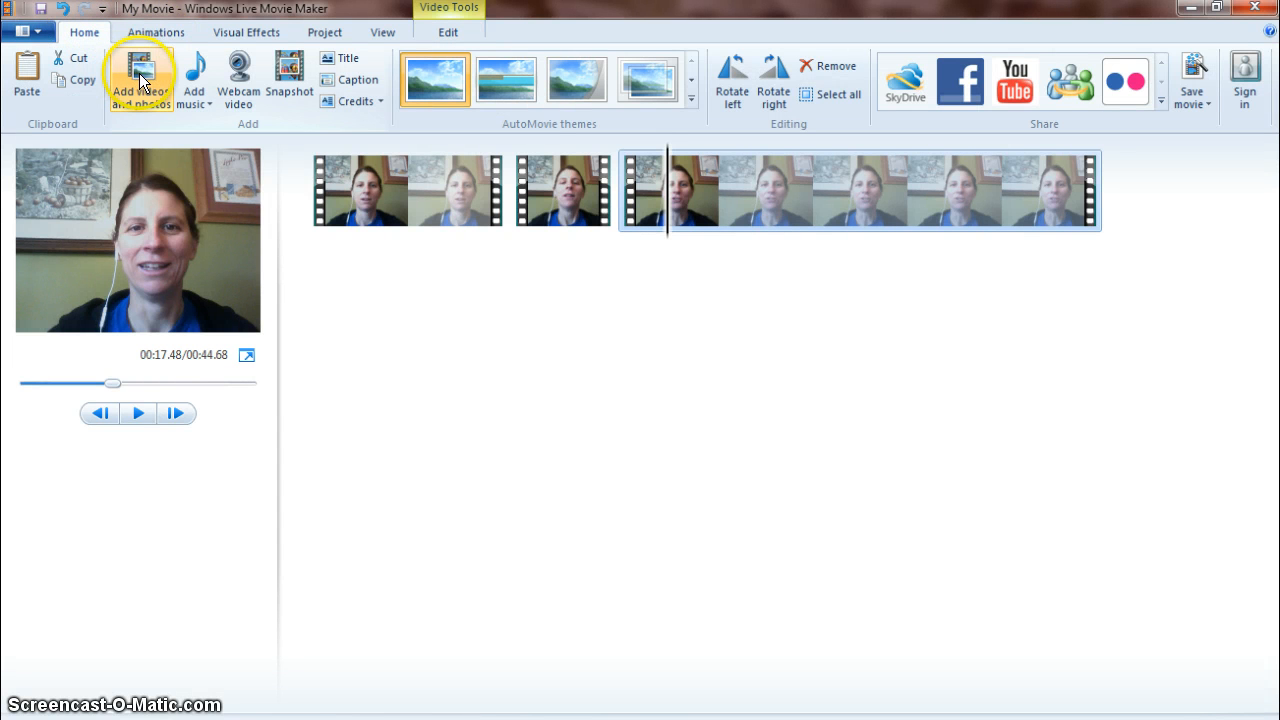
{"action": "left_click", "coordinate": [194, 76]}
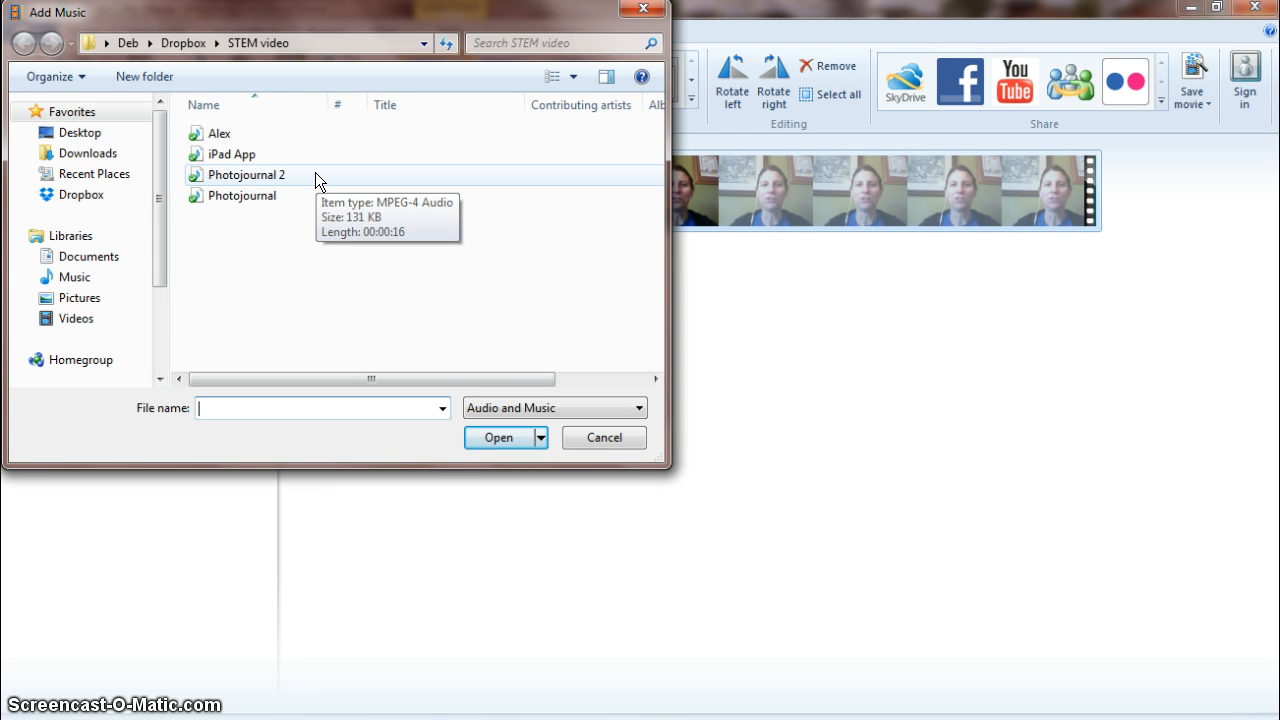
{"action": "left_click", "coordinate": [191, 42]}
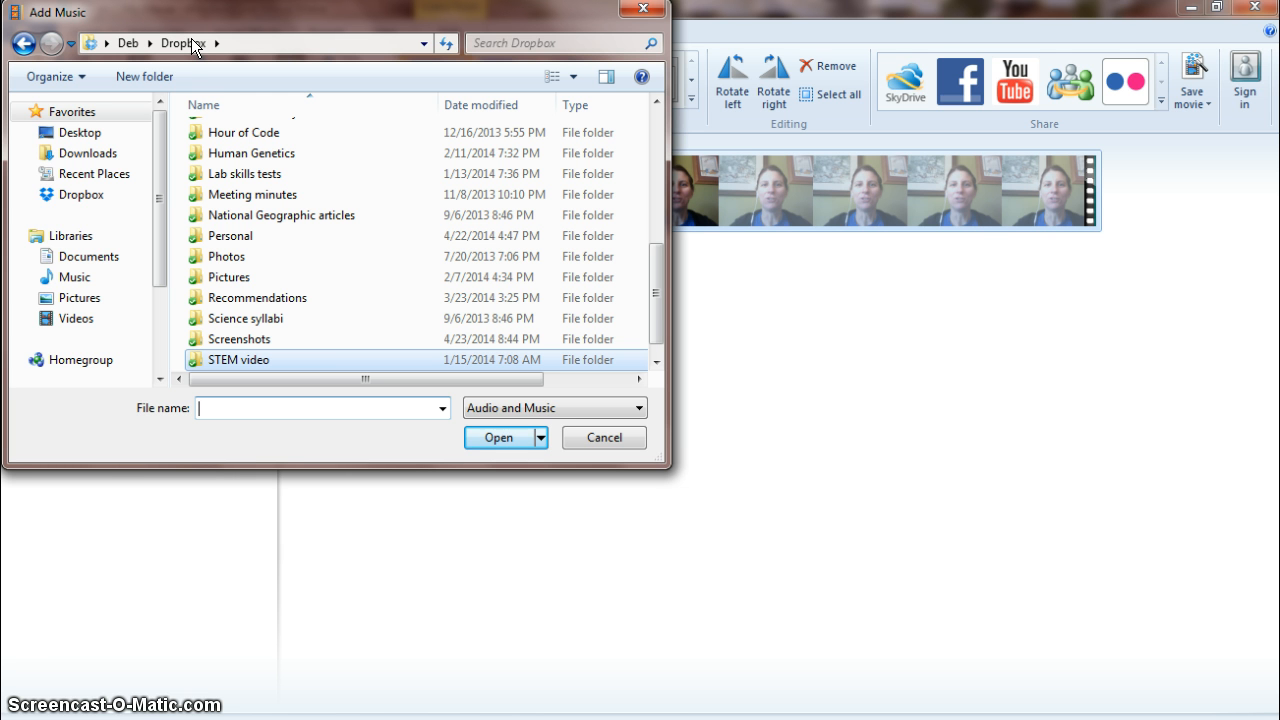
{"action": "left_click", "coordinate": [248, 217]}
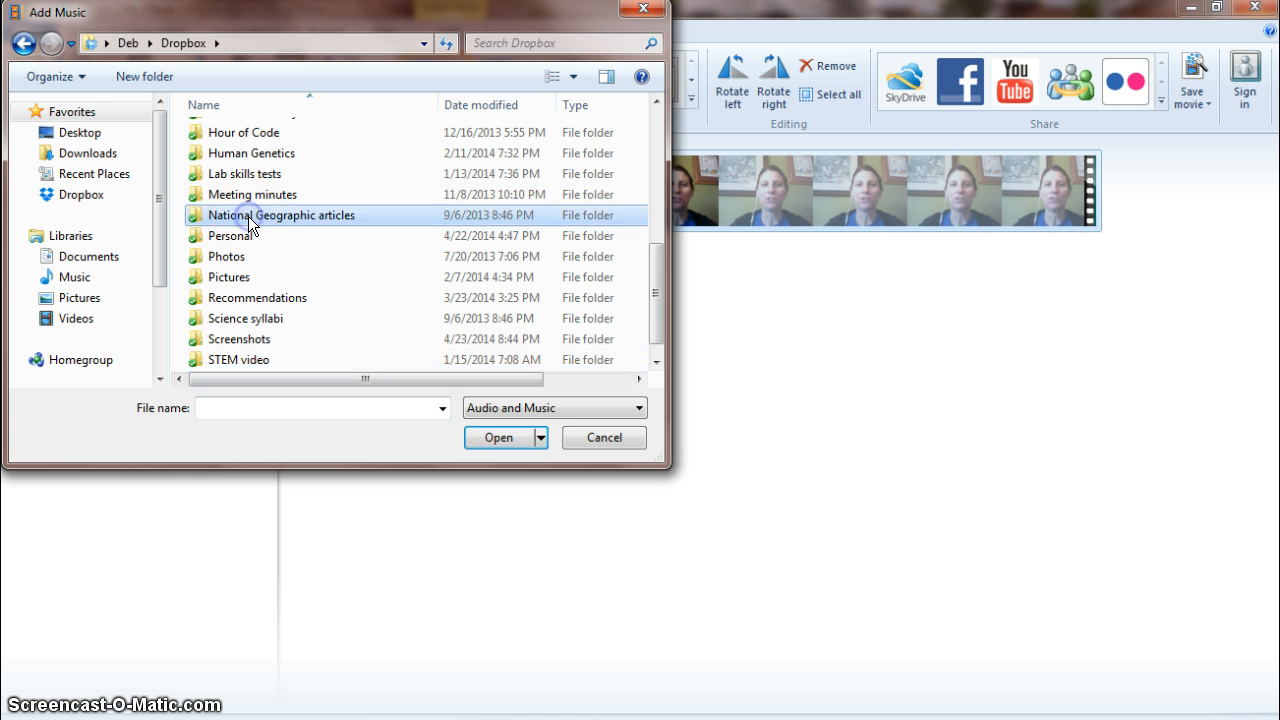
{"action": "scroll", "coordinate": [248, 216], "scroll_direction": "down", "scroll_amount": 1}
{"action": "scroll", "coordinate": [248, 216], "scroll_direction": "up", "scroll_amount": 2}
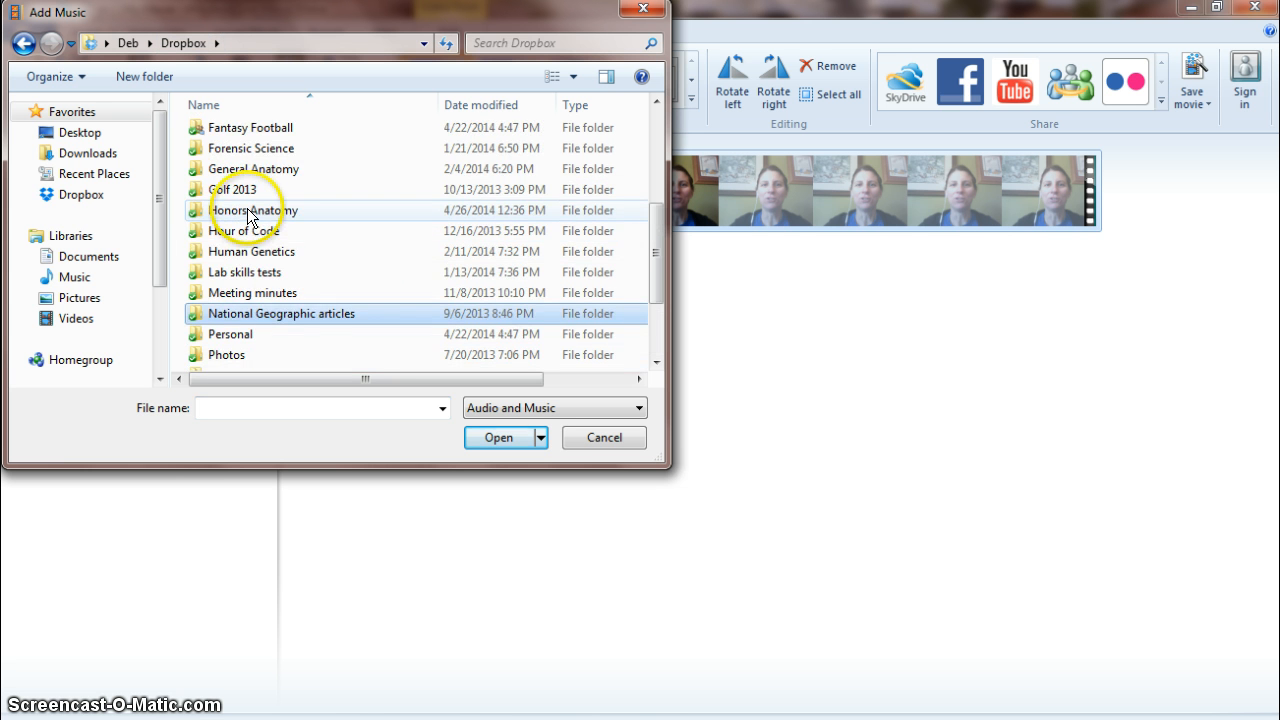
{"action": "double_click", "coordinate": [248, 214]}
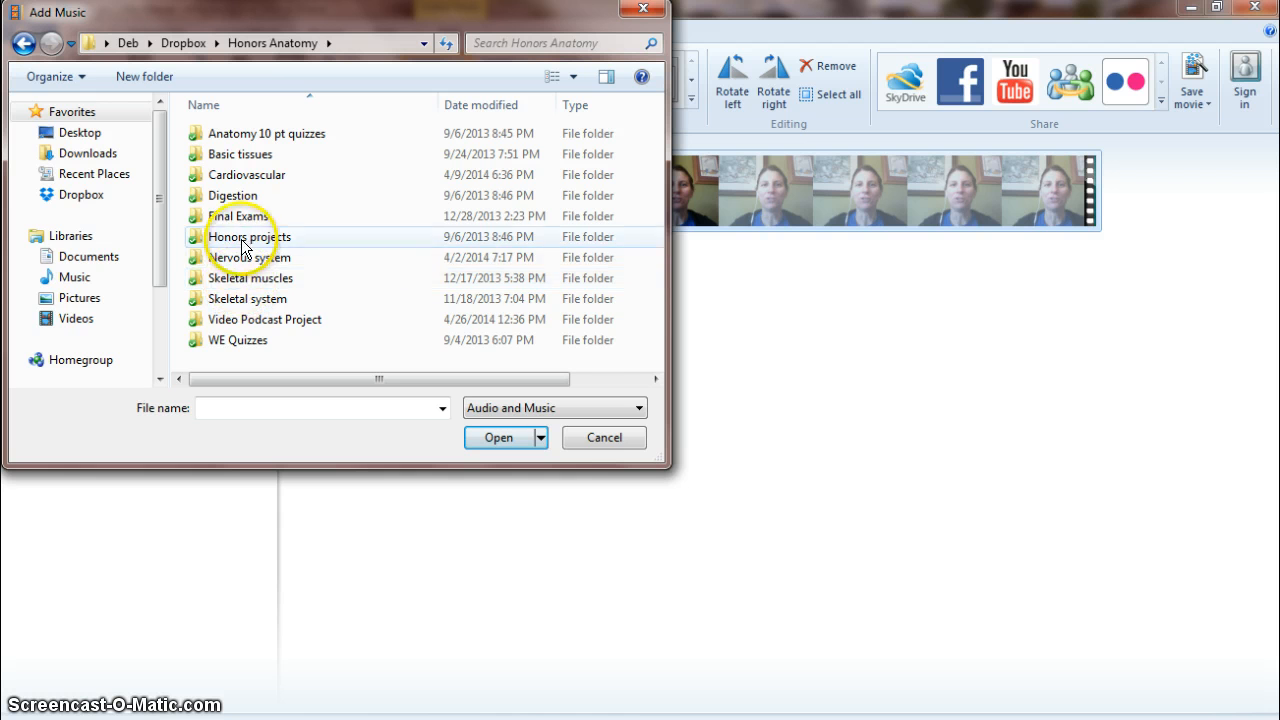
{"action": "double_click", "coordinate": [234, 318]}
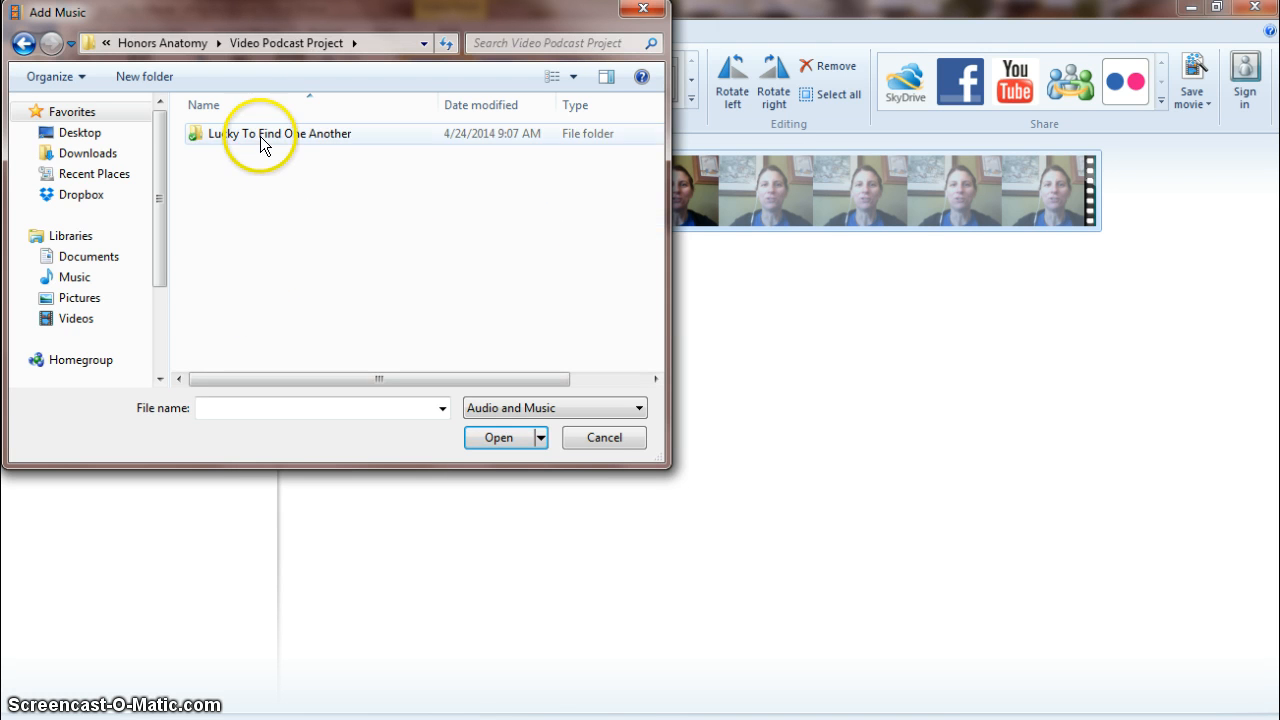
{"action": "double_click", "coordinate": [260, 136]}
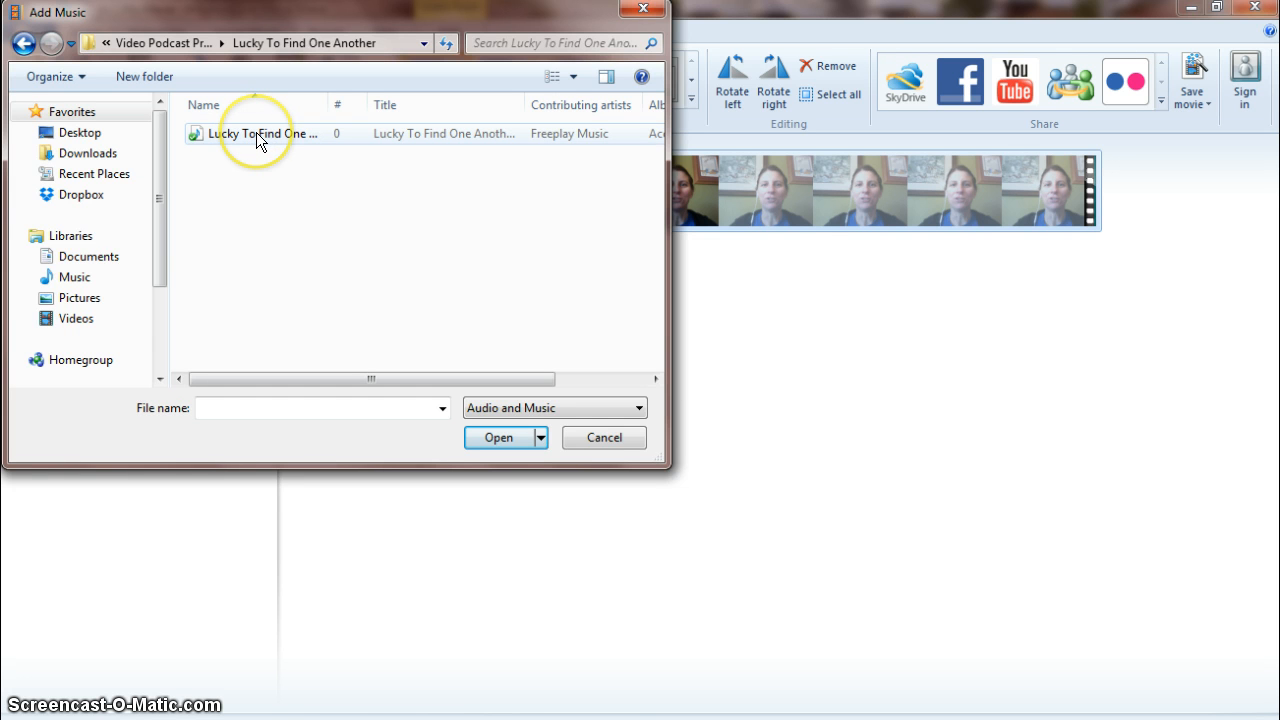
{"action": "double_click", "coordinate": [256, 132]}
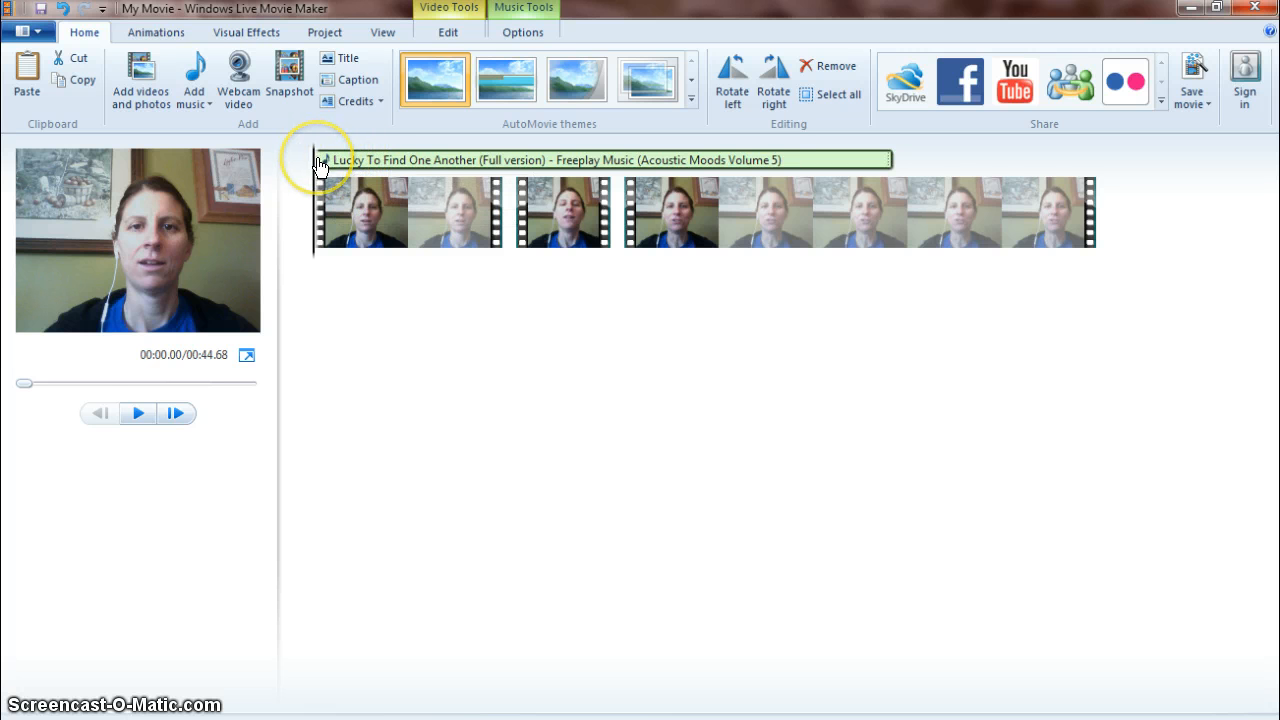
Play back the movie with the added music and open the music volume slider.
{"action": "left_click", "coordinate": [139, 414]}
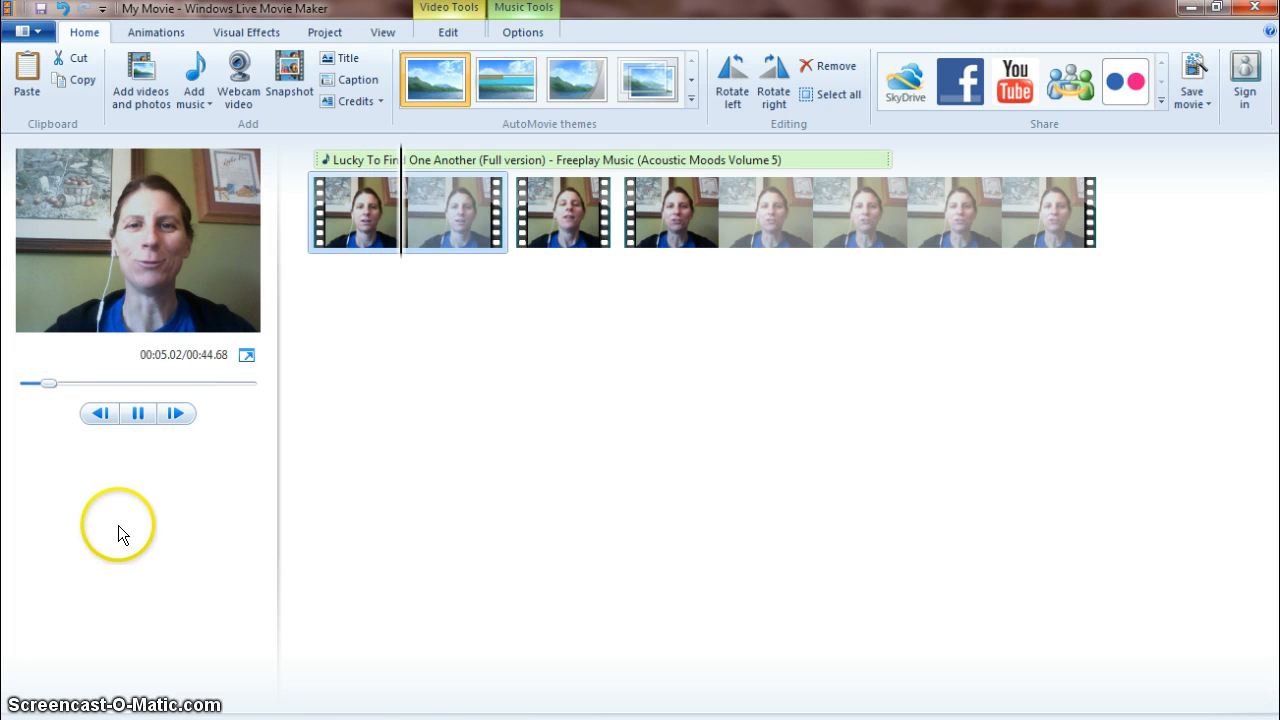
{"action": "left_click", "coordinate": [138, 414]}
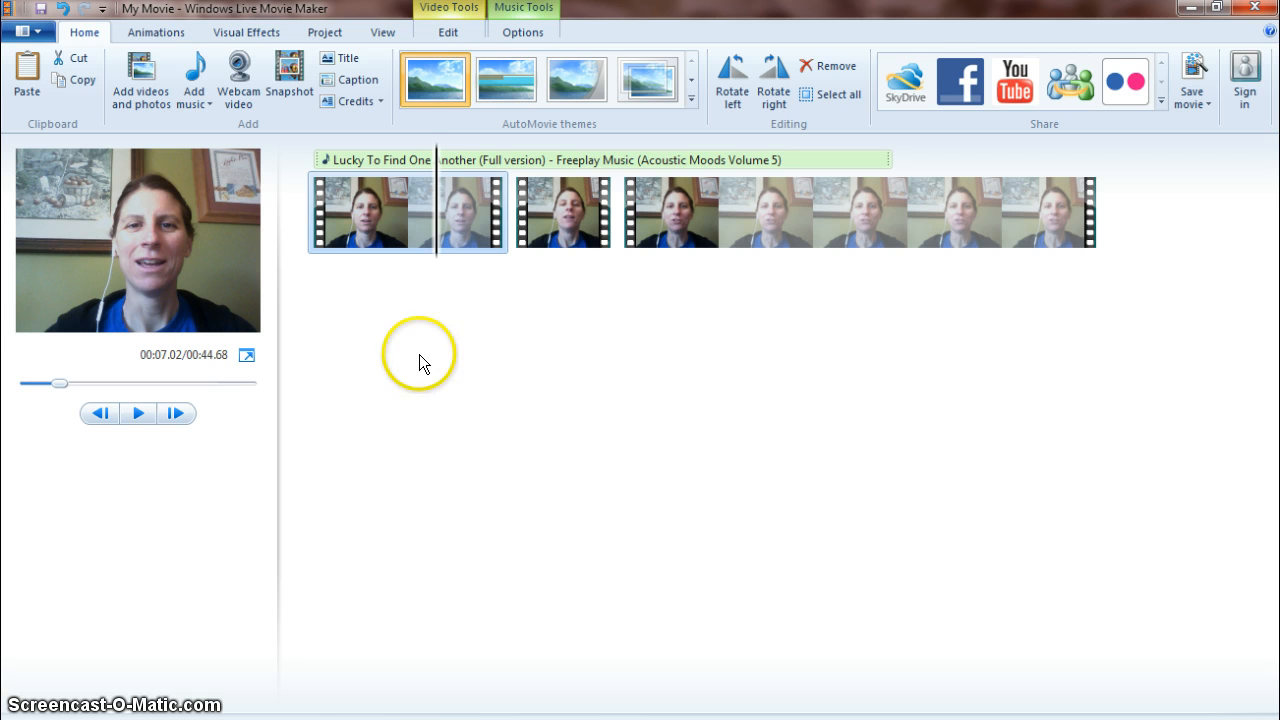
{"action": "left_click", "coordinate": [519, 36]}
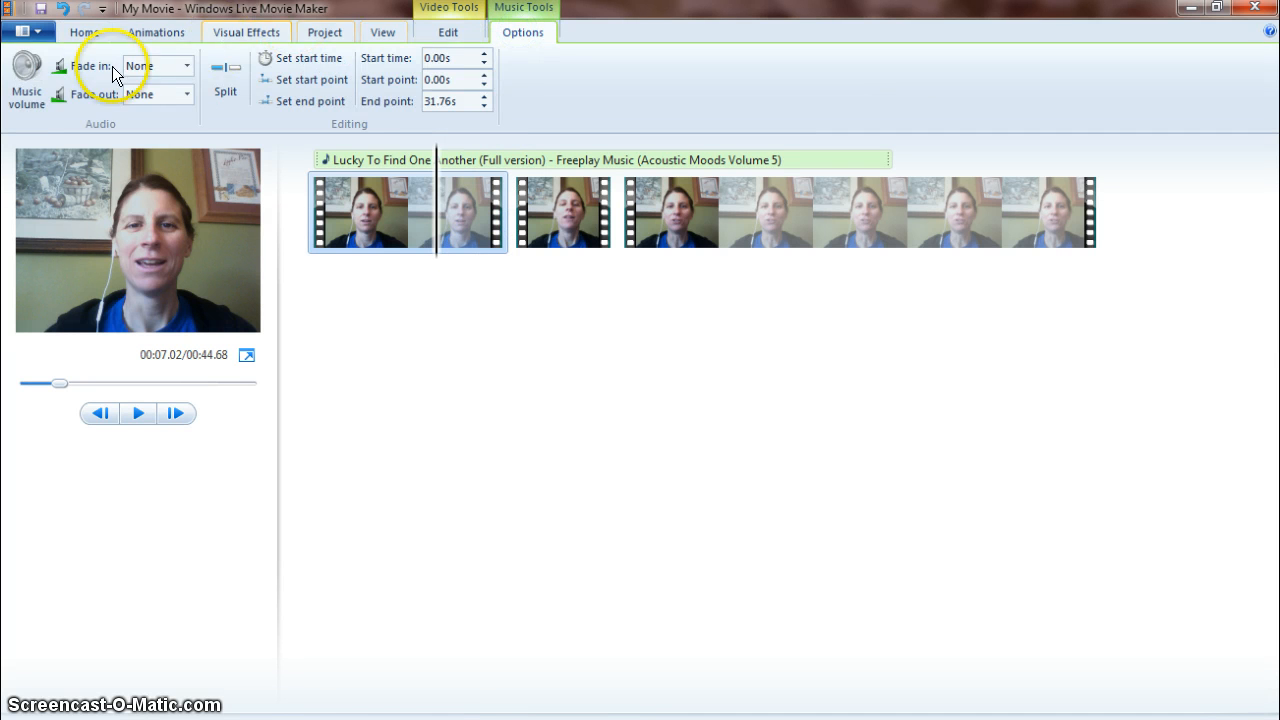
{"action": "left_click", "coordinate": [25, 85]}
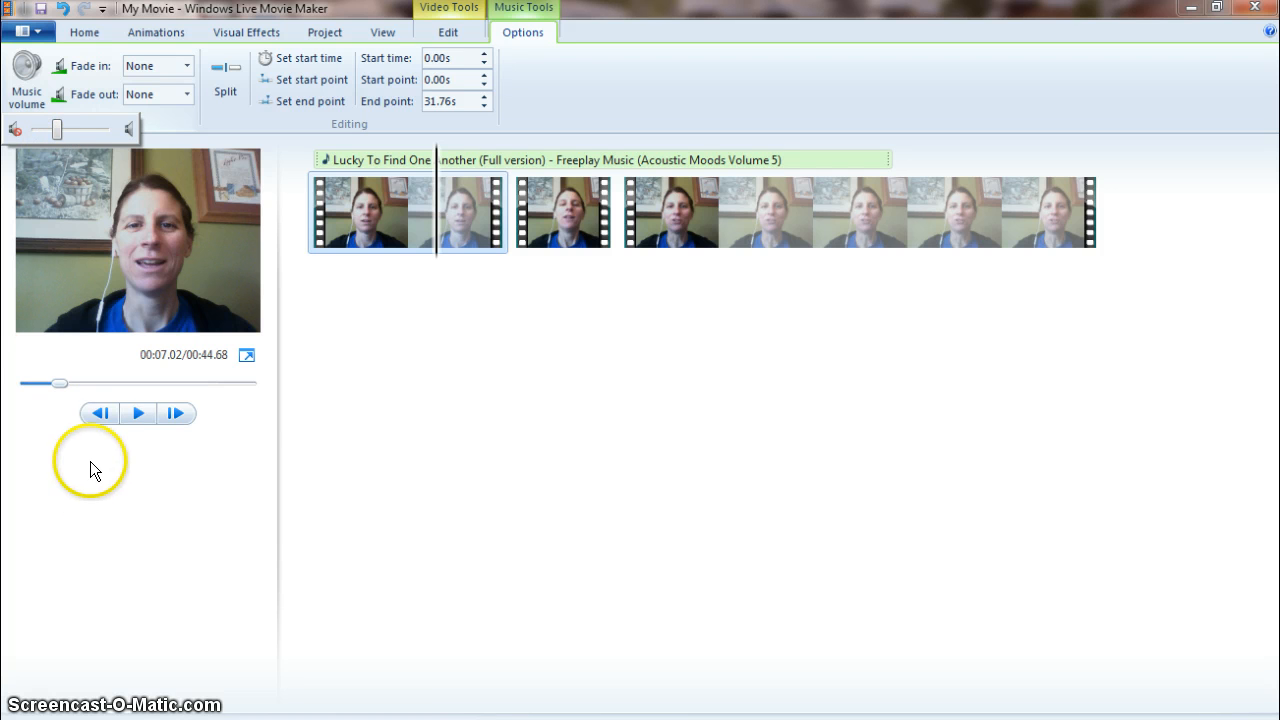
{"action": "left_click", "coordinate": [131, 412]}
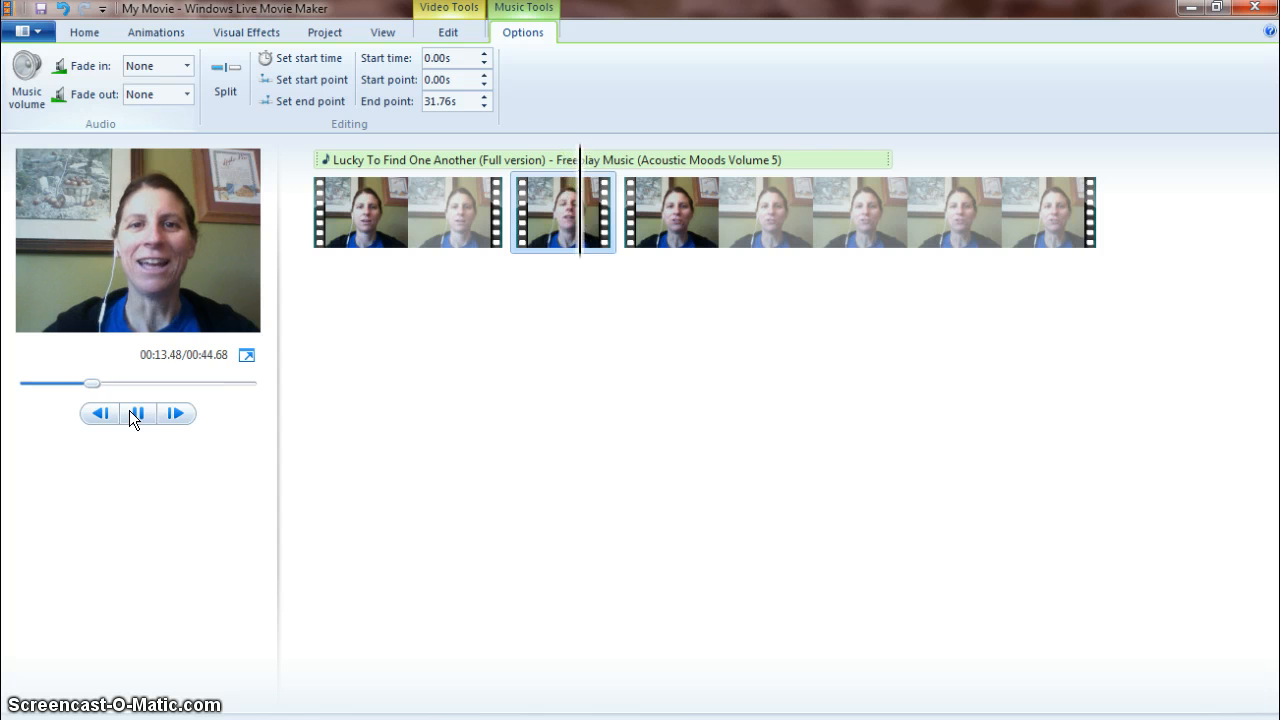
{"action": "left_click", "coordinate": [135, 413]}
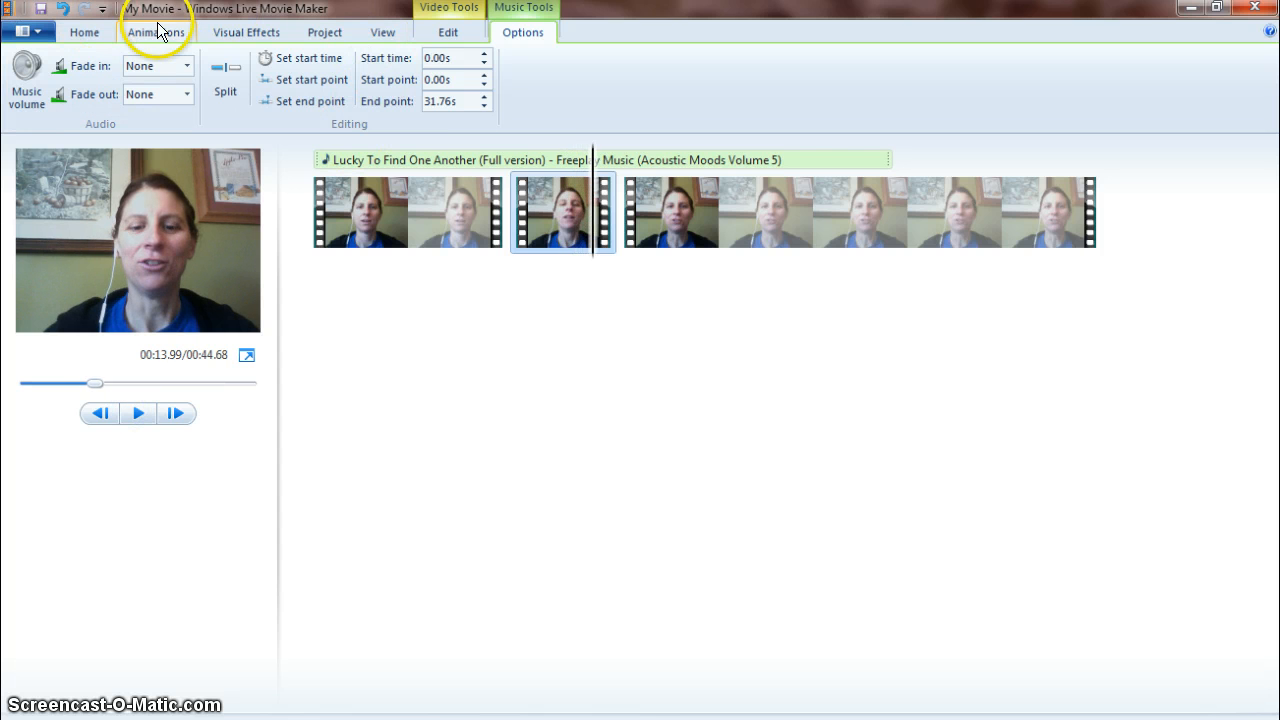
Move the music track to start at 10.79 seconds, aligned with the second clip, and play back from the beginning.
{"action": "left_click", "coordinate": [512, 184]}
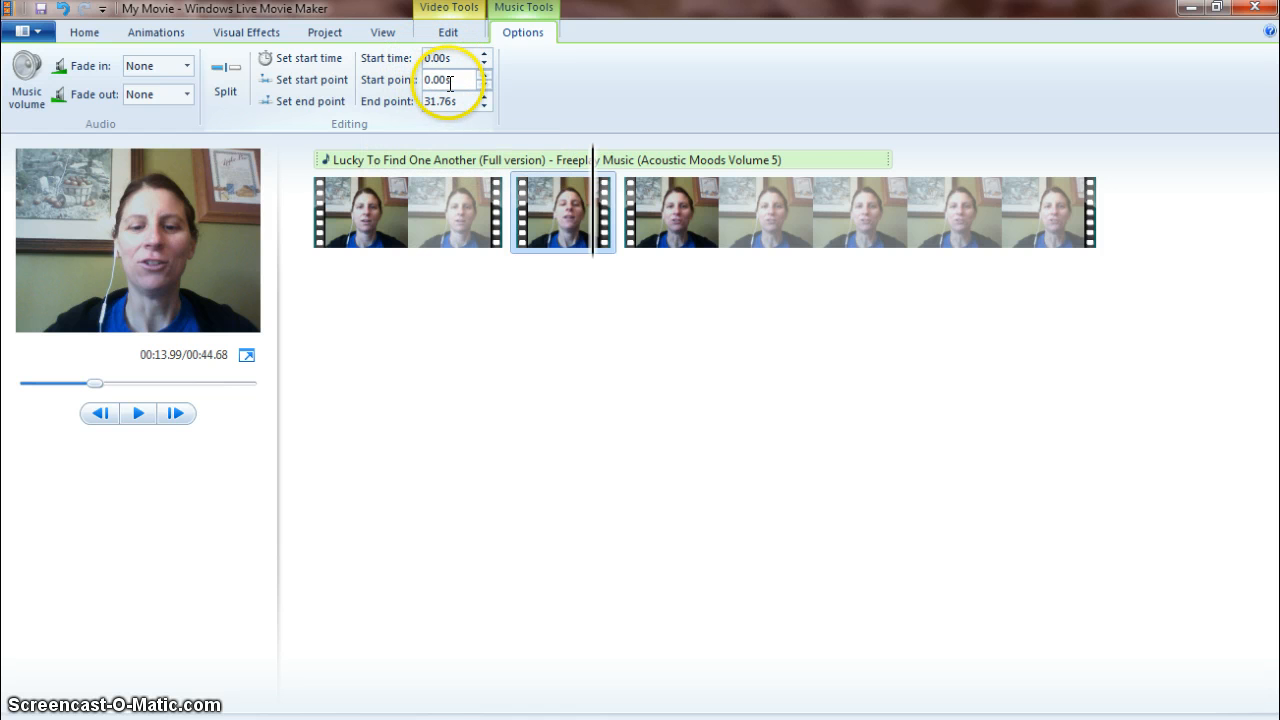
{"action": "left_click", "coordinate": [317, 160]}
{"action": "left_click_drag", "start_coordinate": [319, 159], "coordinate": [516, 166]}
{"action": "left_click", "coordinate": [424, 160]}
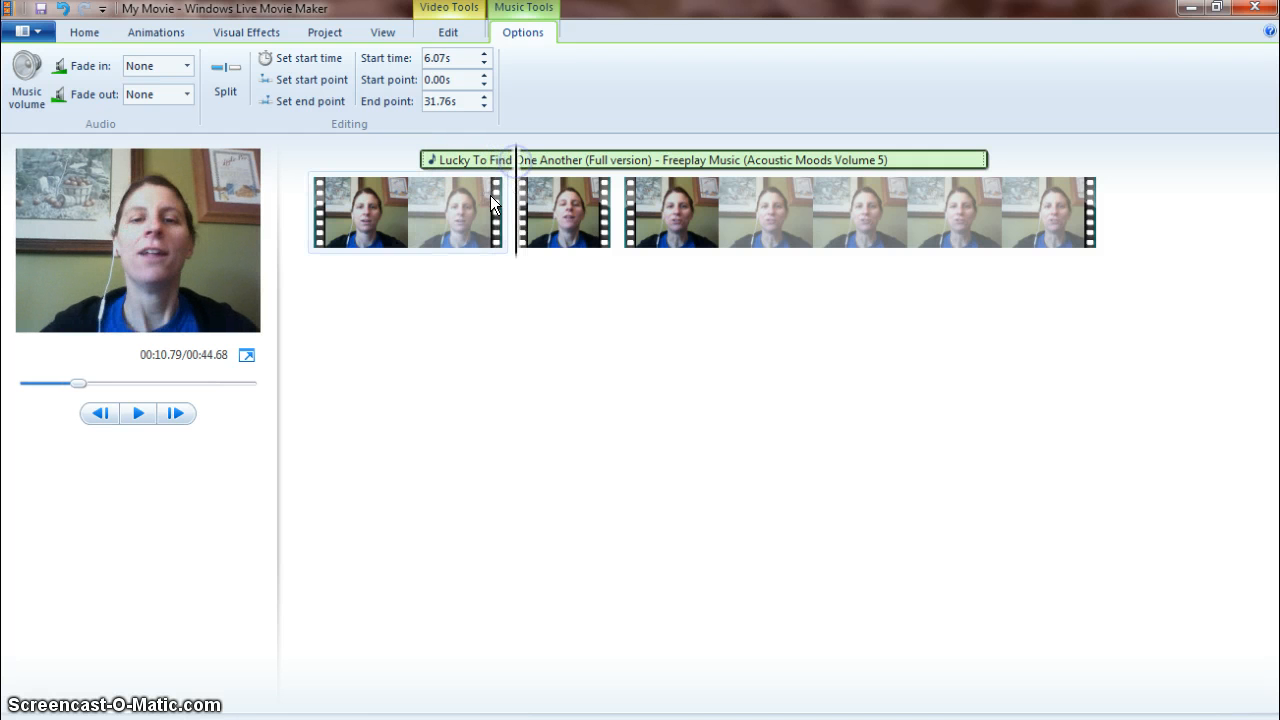
{"action": "left_click", "coordinate": [437, 158]}
{"action": "left_click_drag", "start_coordinate": [437, 158], "coordinate": [518, 164]}
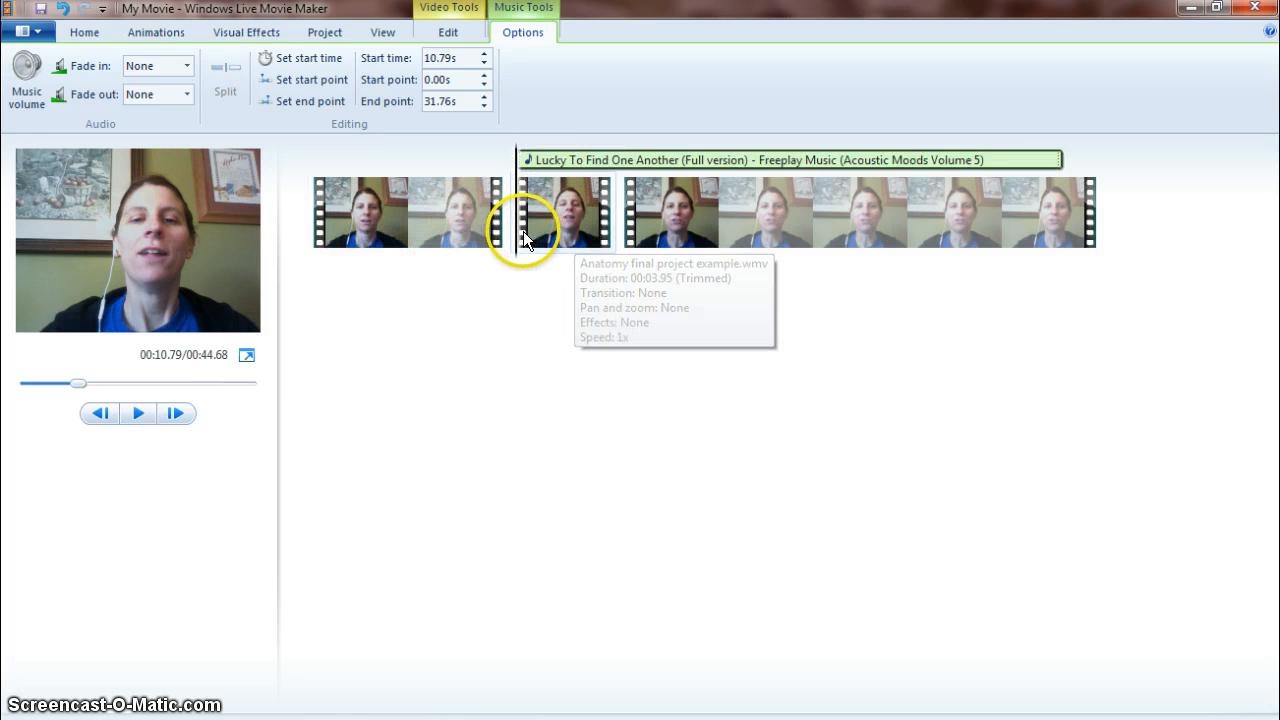
{"action": "left_click", "coordinate": [312, 222]}
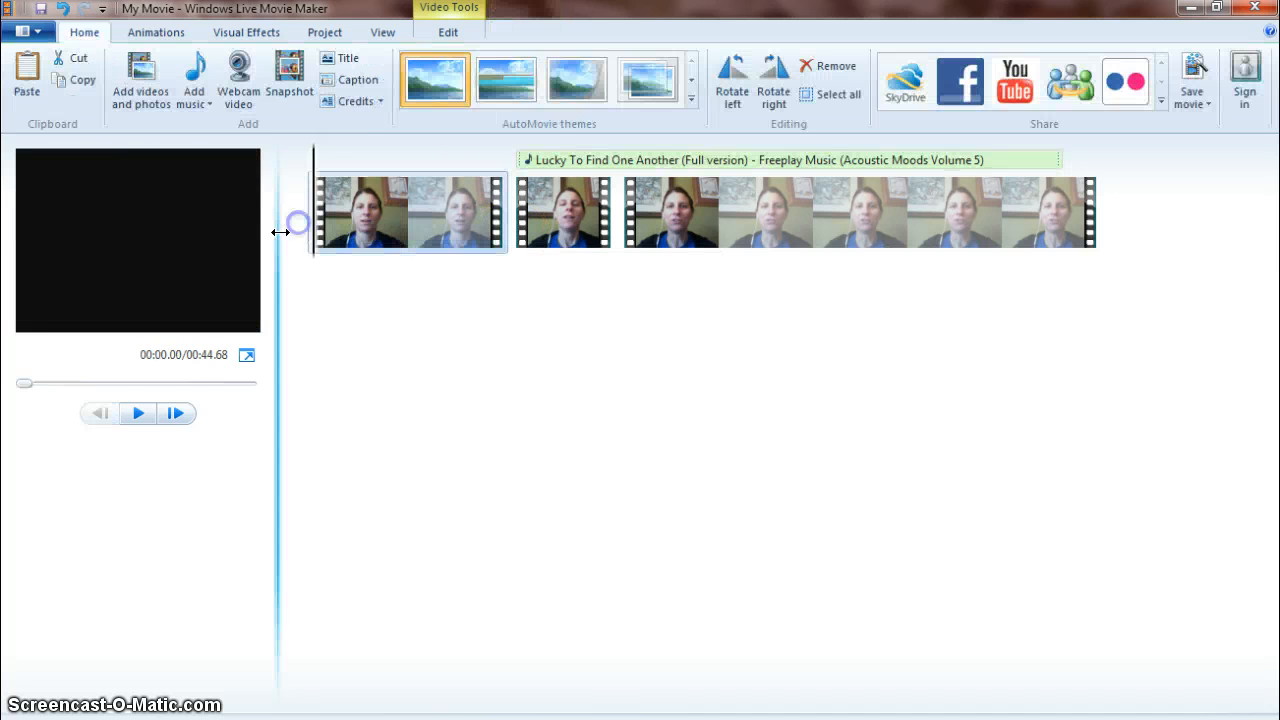
{"action": "left_click", "coordinate": [140, 413]}
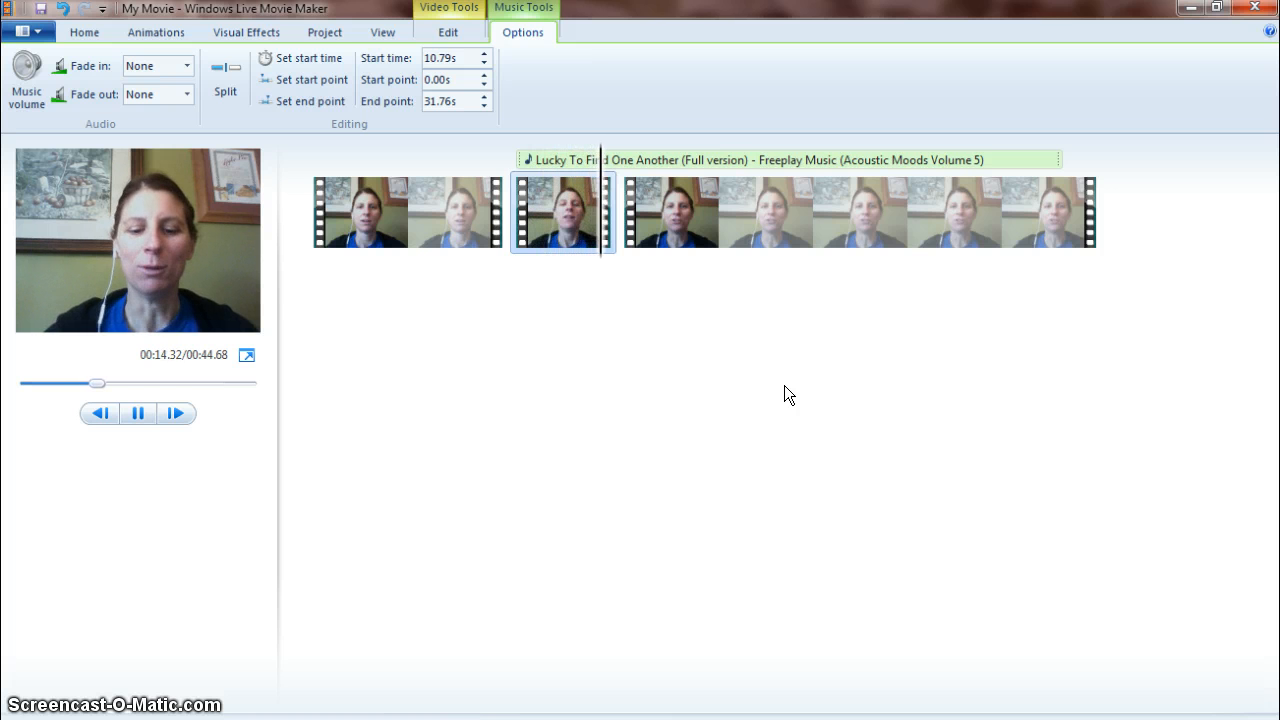
Pause playback, try moving the music track to start later in the movie, and undo the move.
{"action": "left_click", "coordinate": [134, 413]}
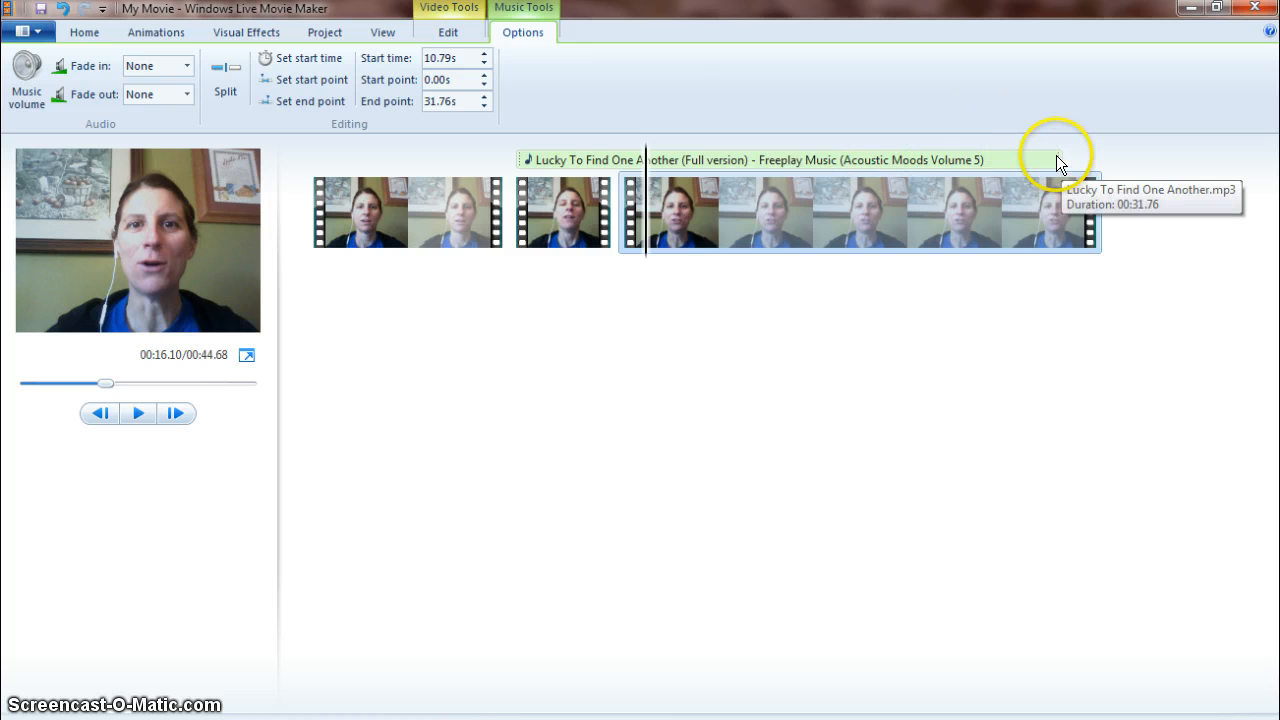
{"action": "left_click_drag", "start_coordinate": [1050, 157], "coordinate": [957, 157]}
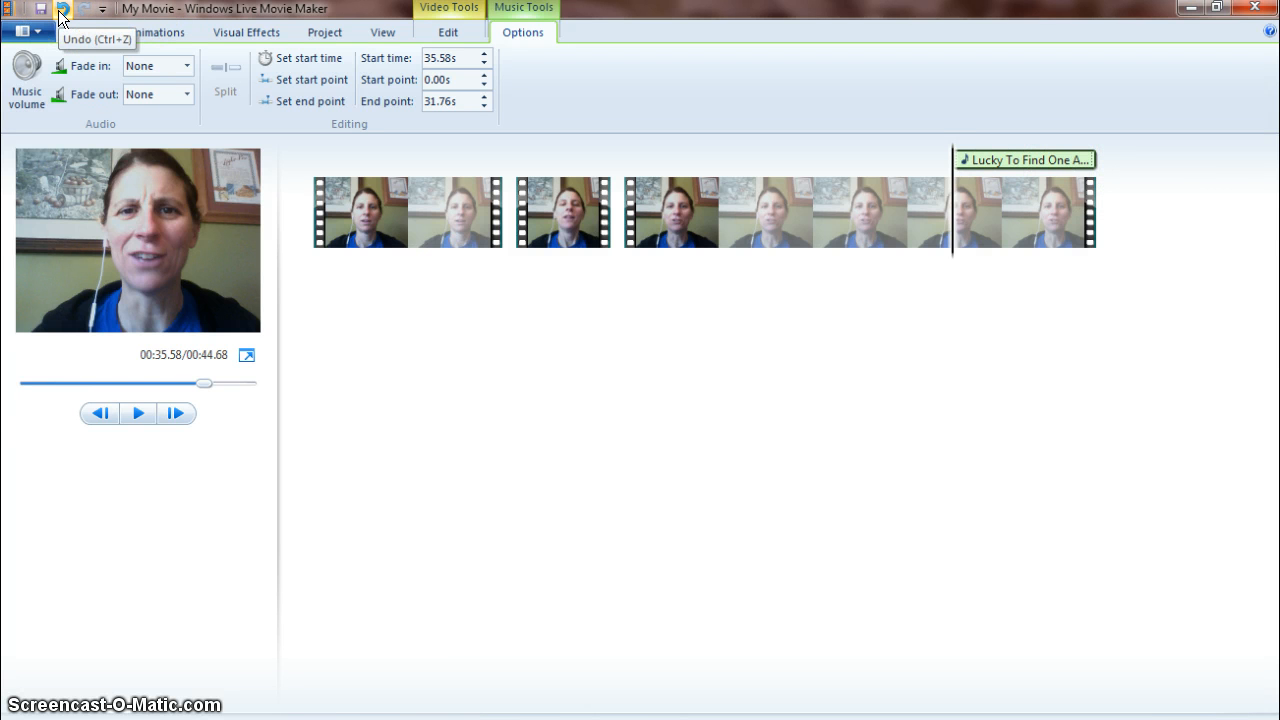
{"action": "left_click", "coordinate": [60, 14]}
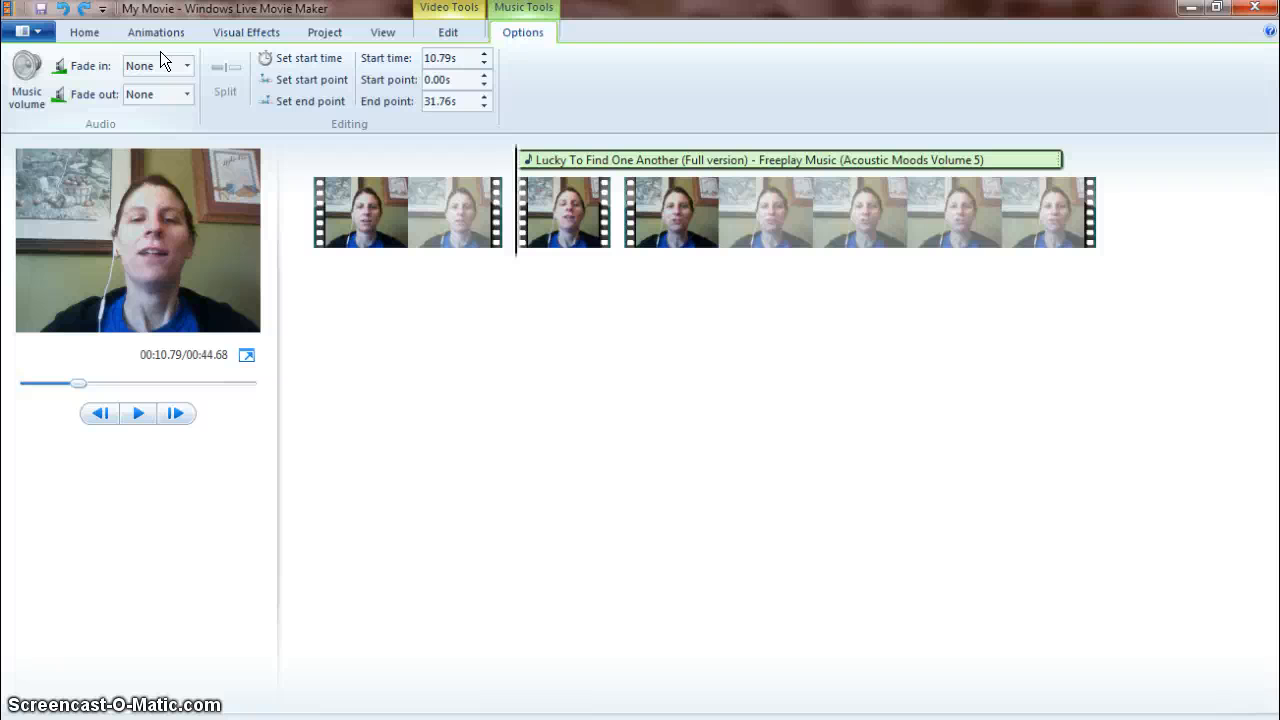
Add the photo Deformed_Long_Bone_X-ray from Dropbox > Honors Anatomy > Video Podcast Project to the movie.
{"action": "left_click", "coordinate": [84, 32]}
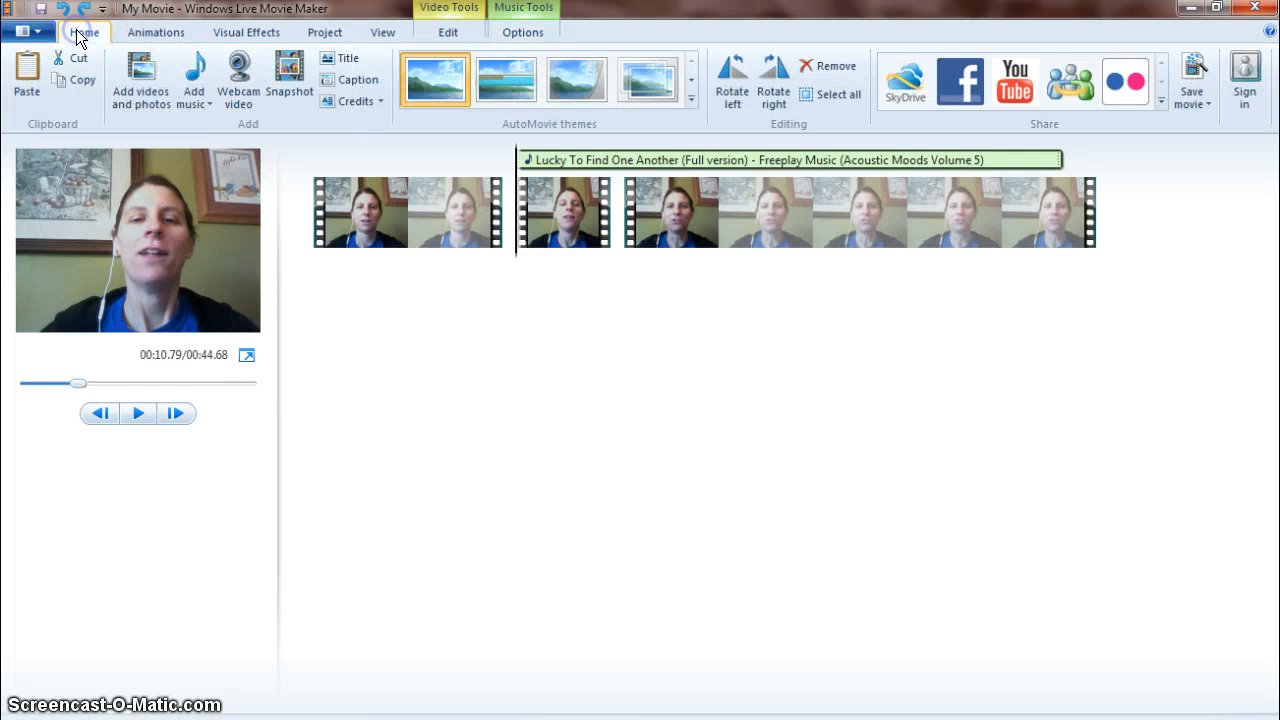
{"action": "left_click", "coordinate": [185, 78]}
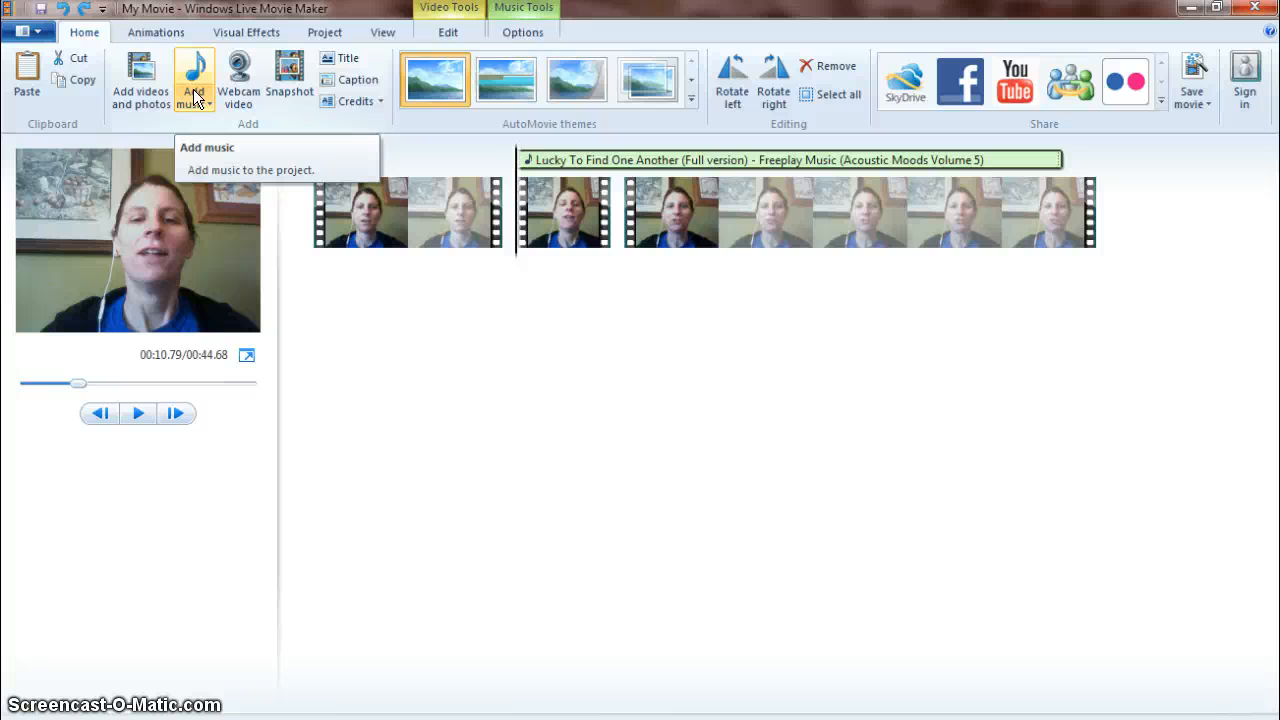
{"action": "left_click", "coordinate": [139, 88]}
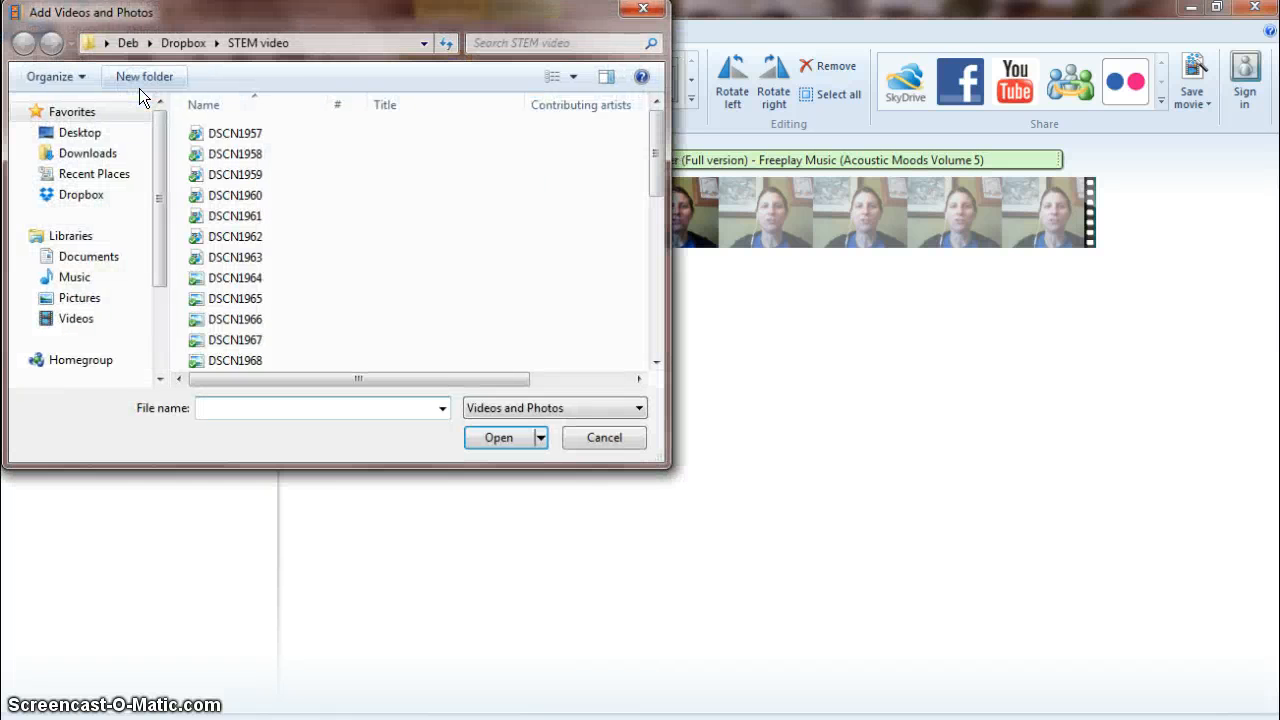
{"action": "left_click", "coordinate": [176, 43]}
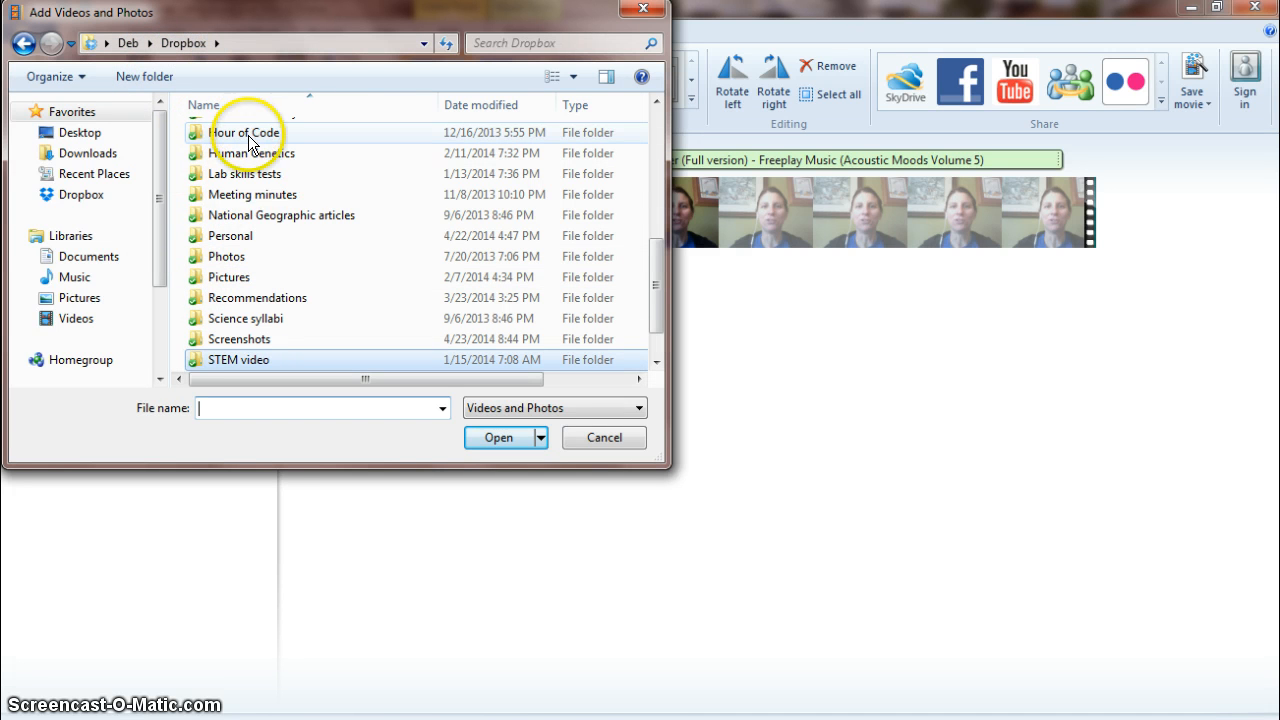
{"action": "left_click", "coordinate": [271, 219]}
{"action": "scroll", "coordinate": [271, 219], "scroll_direction": "down", "scroll_amount": 1}
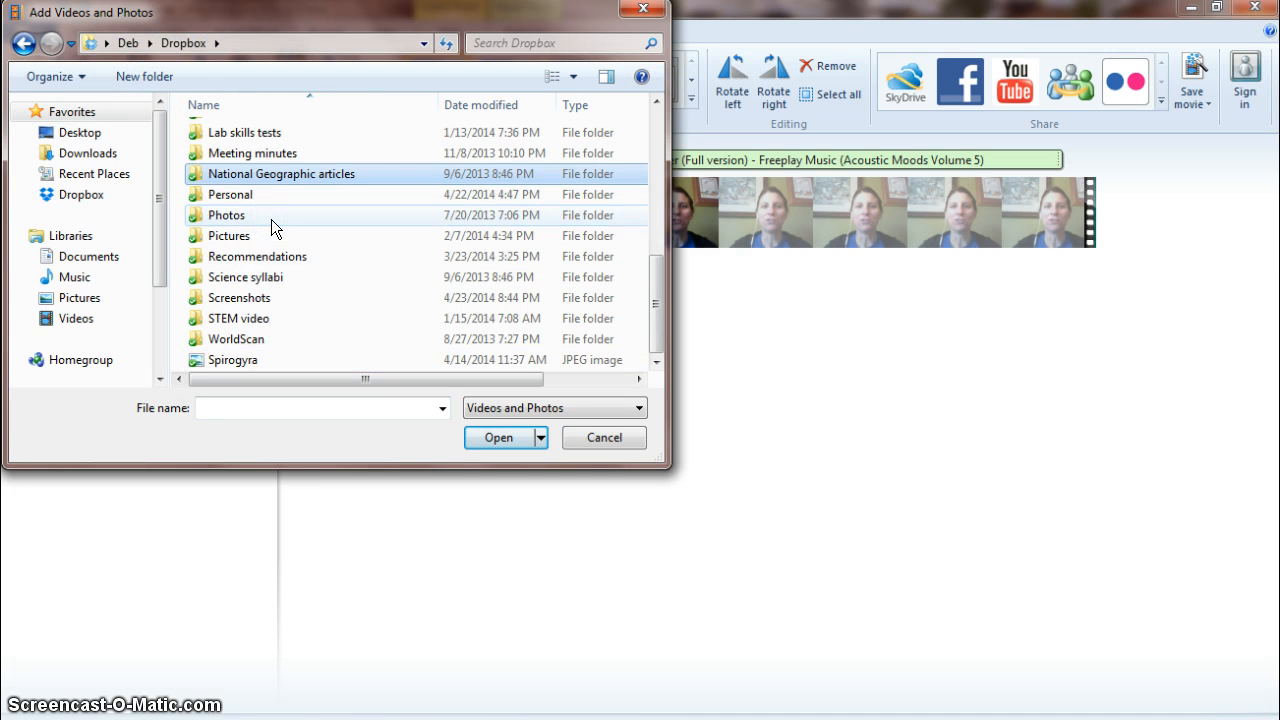
{"action": "scroll", "coordinate": [271, 219], "scroll_direction": "up", "scroll_amount": 2}
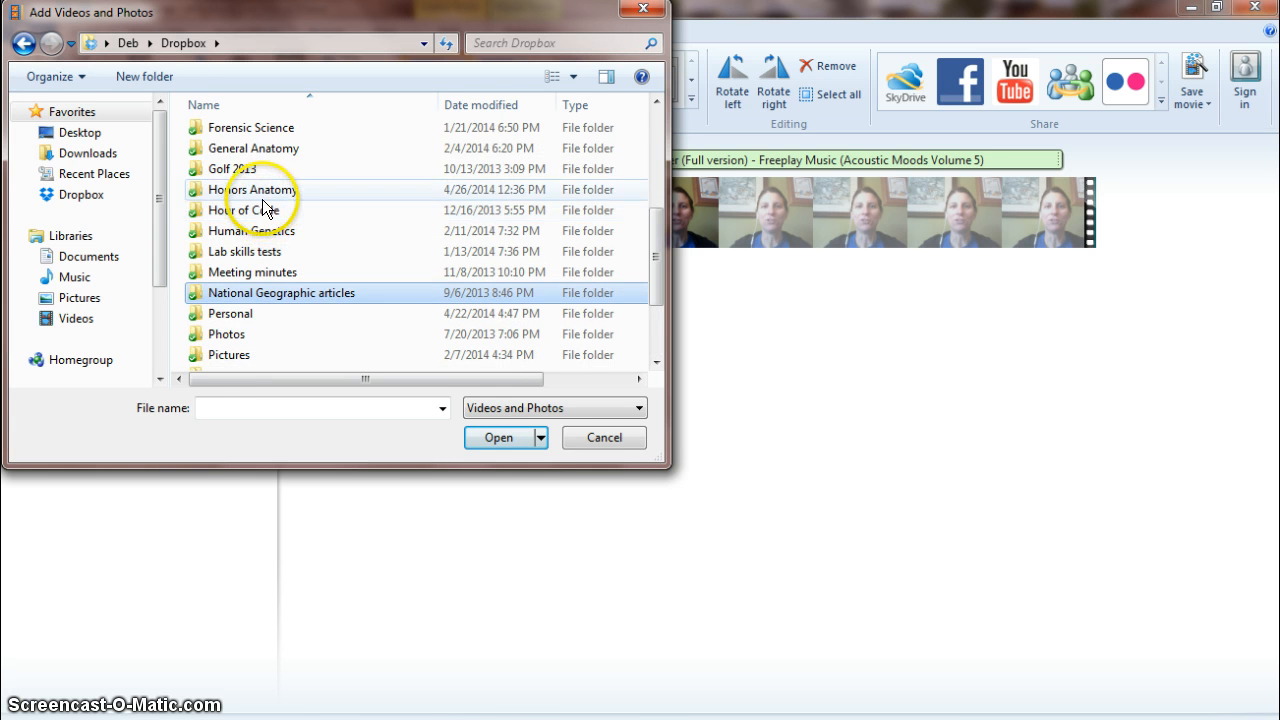
{"action": "left_click", "coordinate": [259, 190]}
{"action": "double_click", "coordinate": [259, 190]}
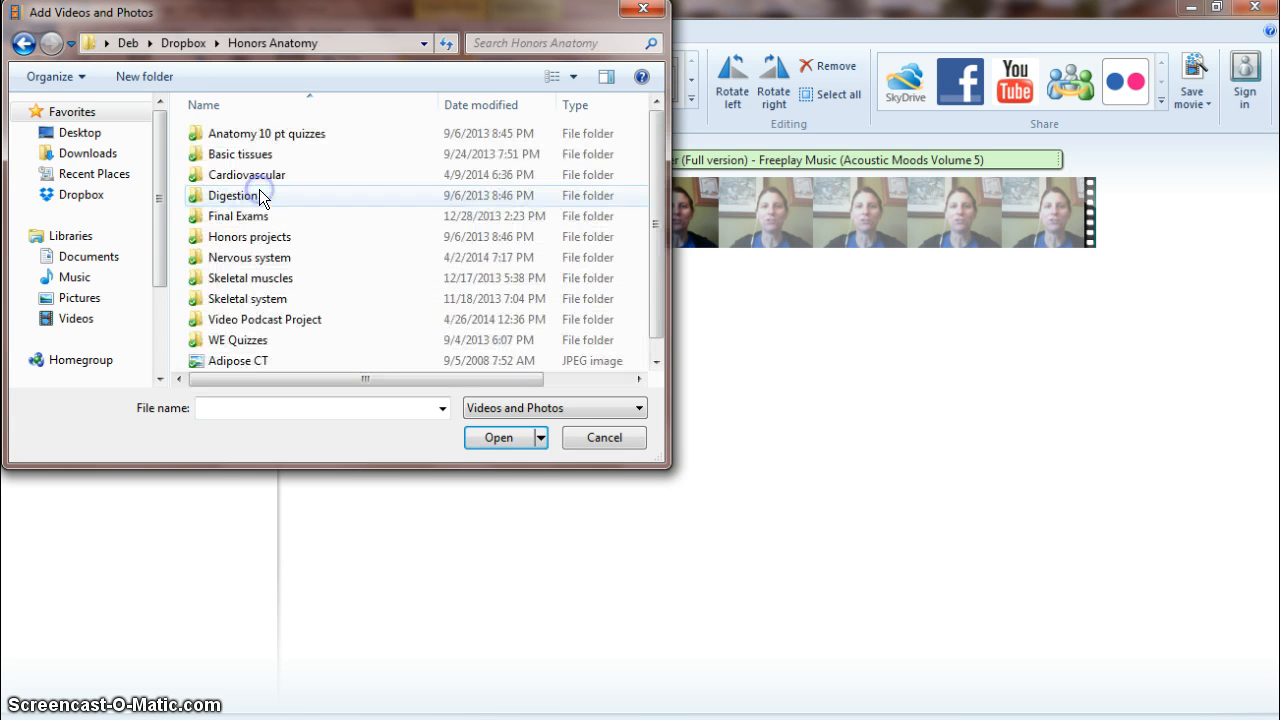
{"action": "left_click", "coordinate": [245, 319]}
{"action": "double_click", "coordinate": [245, 319]}
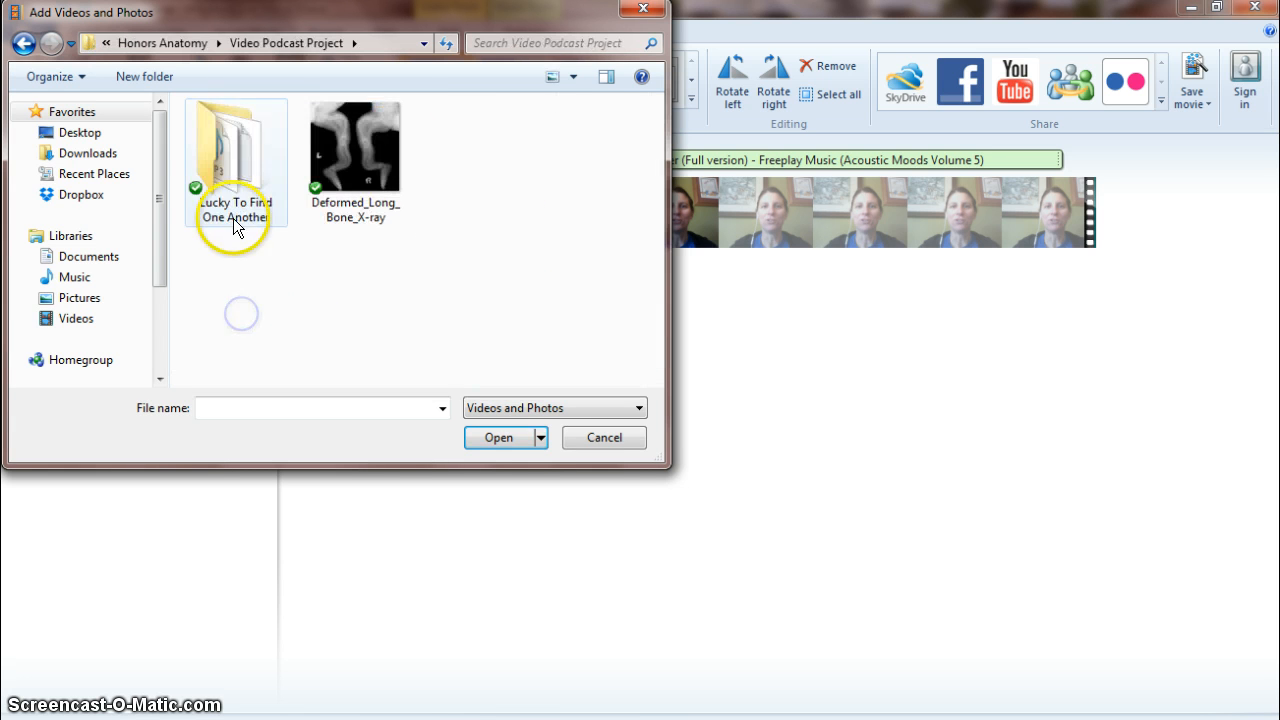
{"action": "double_click", "coordinate": [365, 134]}
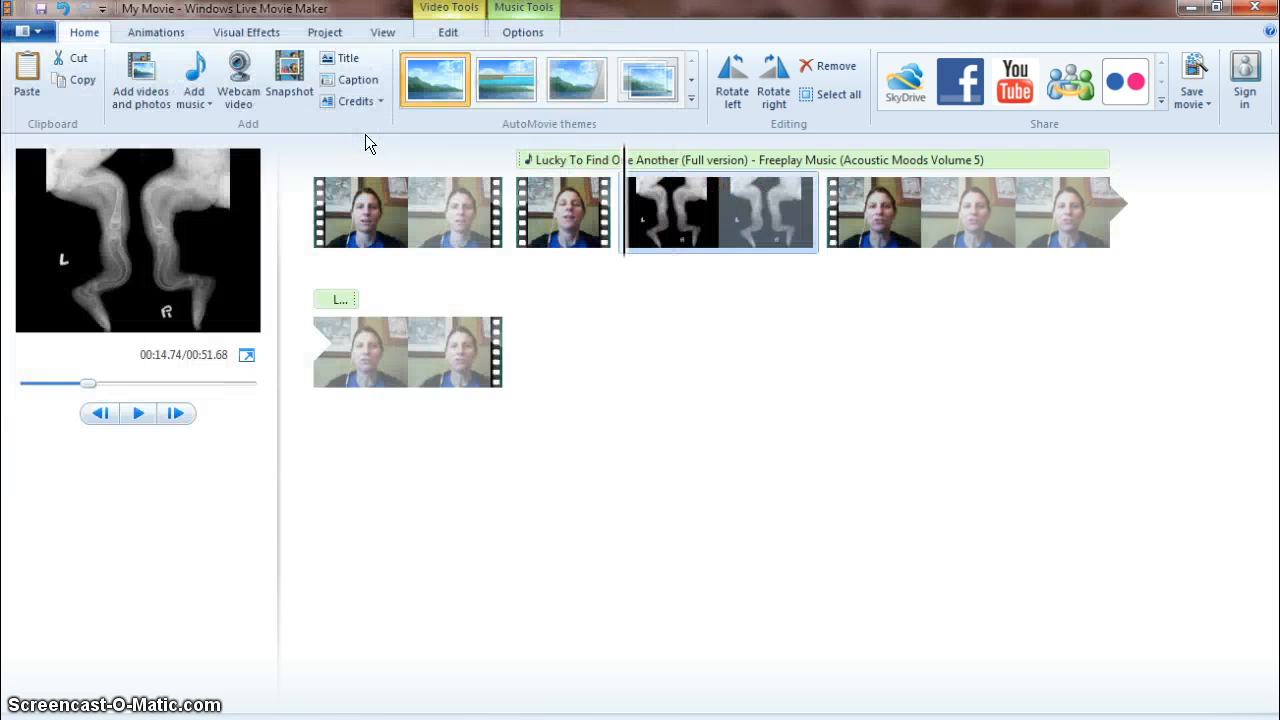
Set the X-ray photo's duration to 4.00 seconds.
{"action": "left_click", "coordinate": [711, 228]}
{"action": "left_click_drag", "start_coordinate": [660, 218], "coordinate": [740, 216]}
{"action": "left_click", "coordinate": [450, 33]}
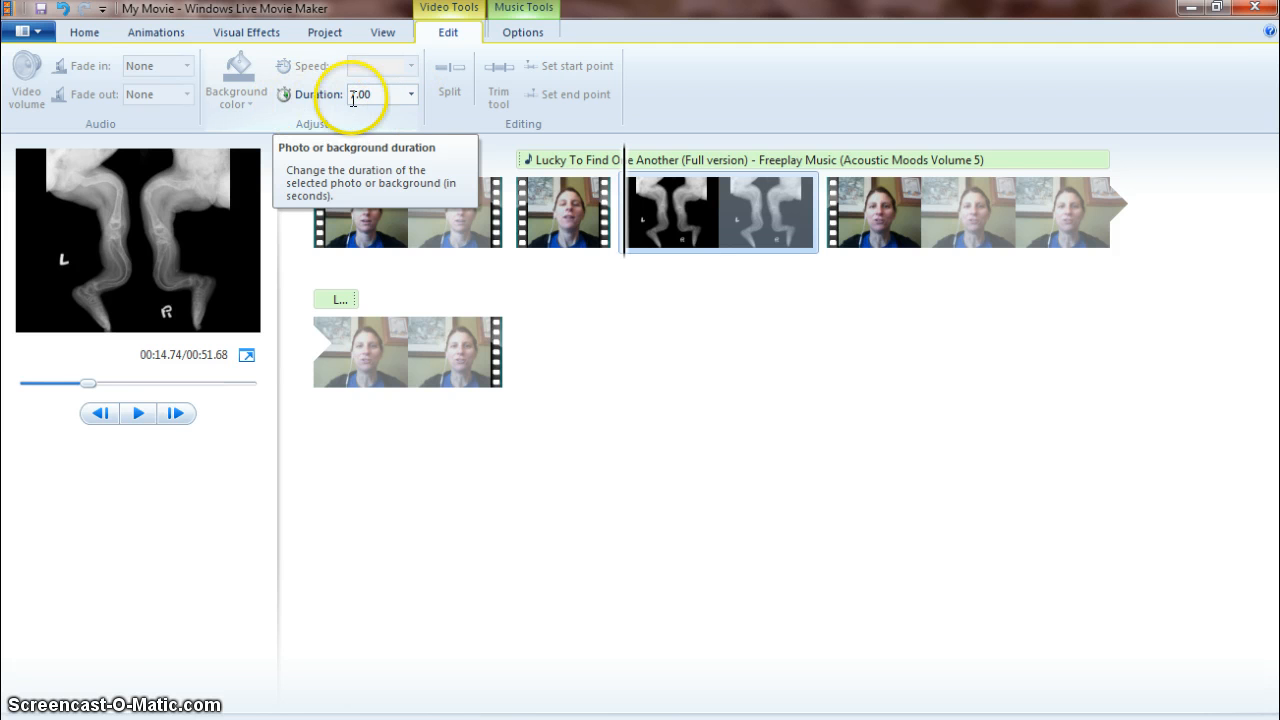
{"action": "left_click", "coordinate": [410, 94]}
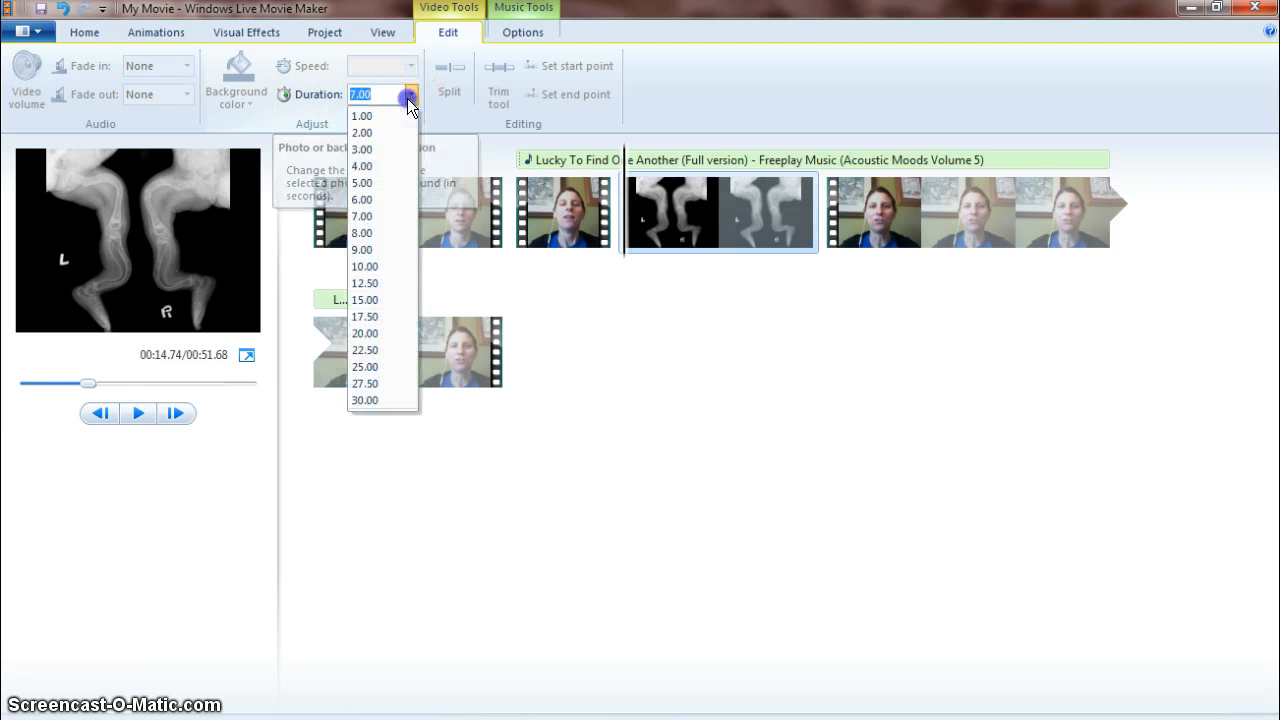
{"action": "left_click", "coordinate": [376, 166]}
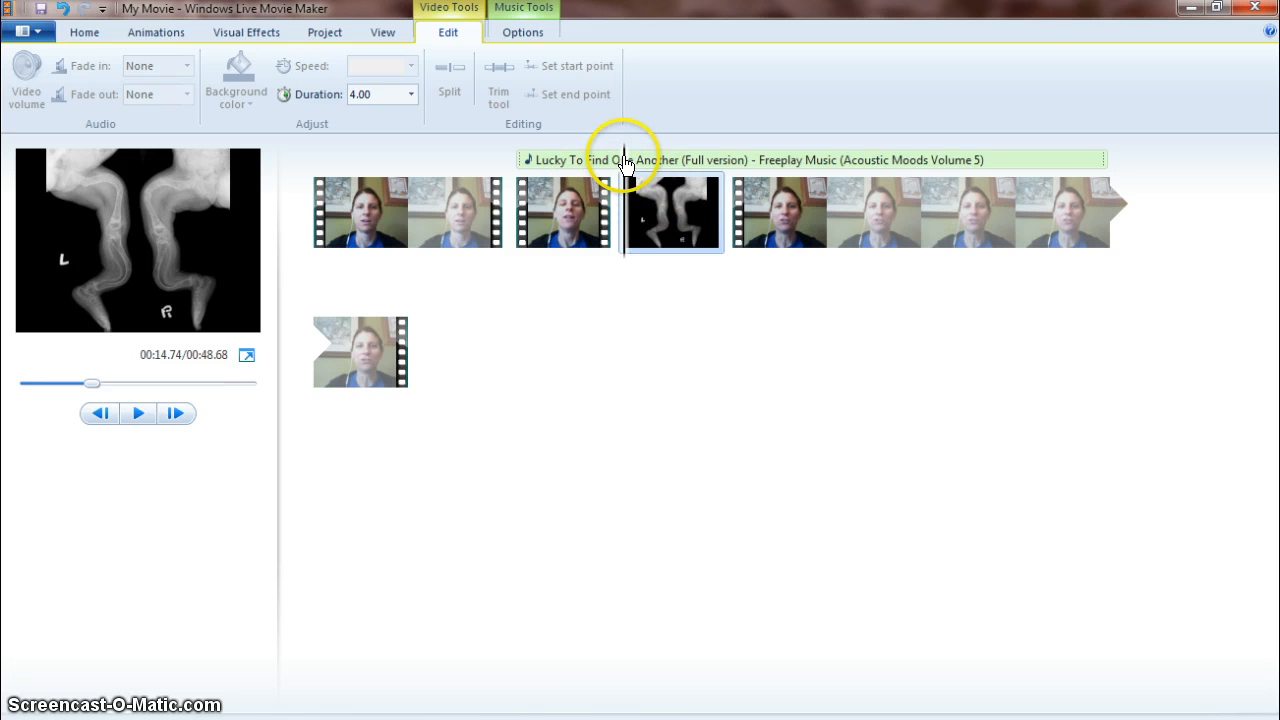
Play back the movie from the beginning and pause it partway.
{"action": "left_click_drag", "start_coordinate": [624, 203], "coordinate": [304, 205]}
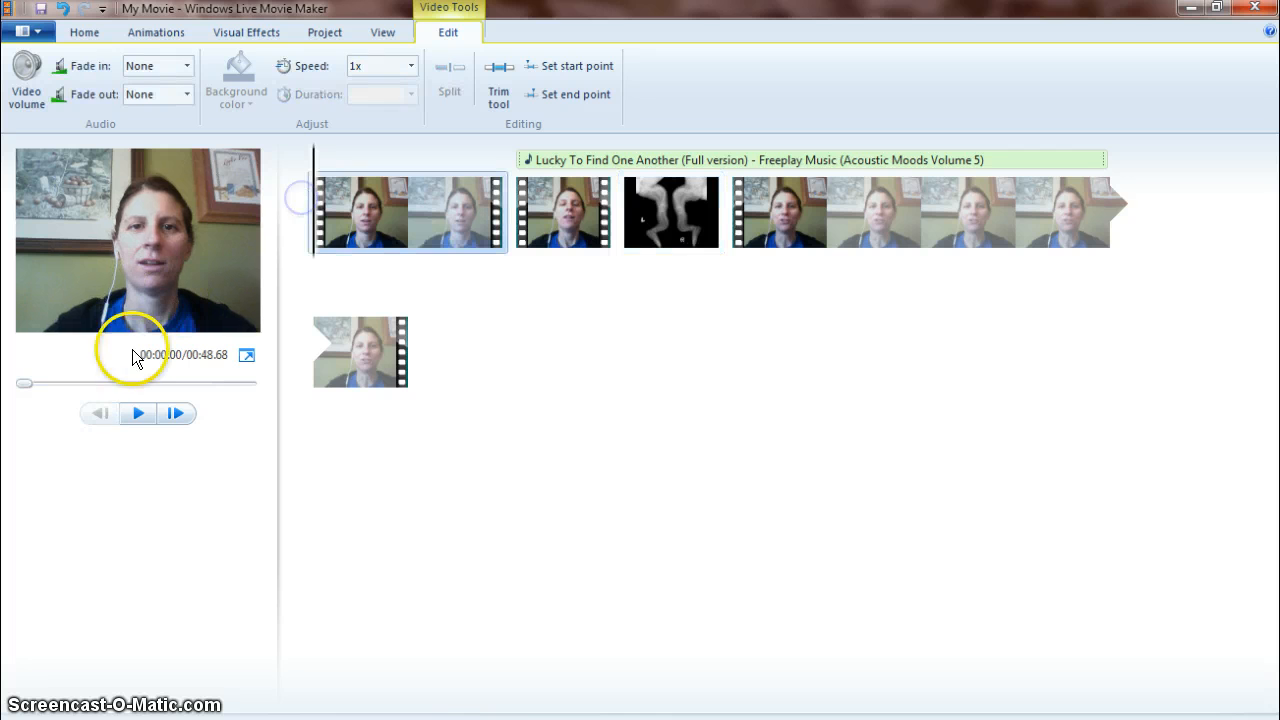
{"action": "left_click", "coordinate": [136, 413]}
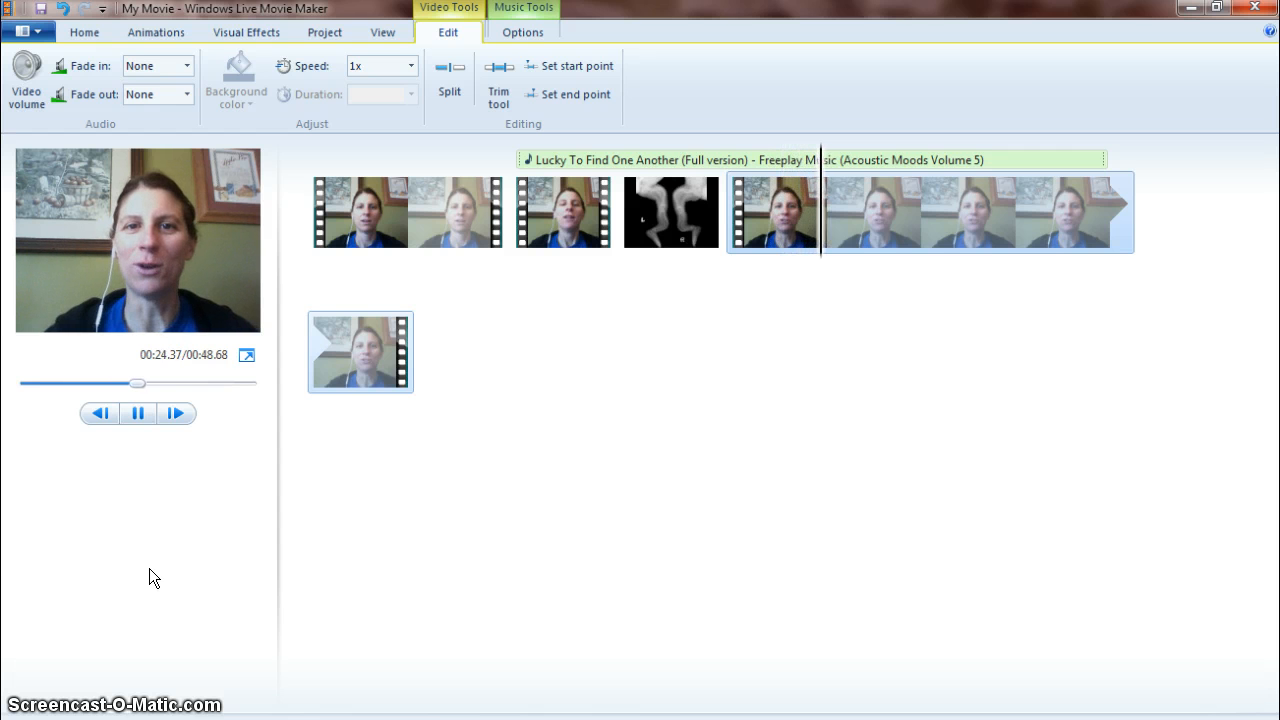
{"action": "left_click", "coordinate": [137, 413]}
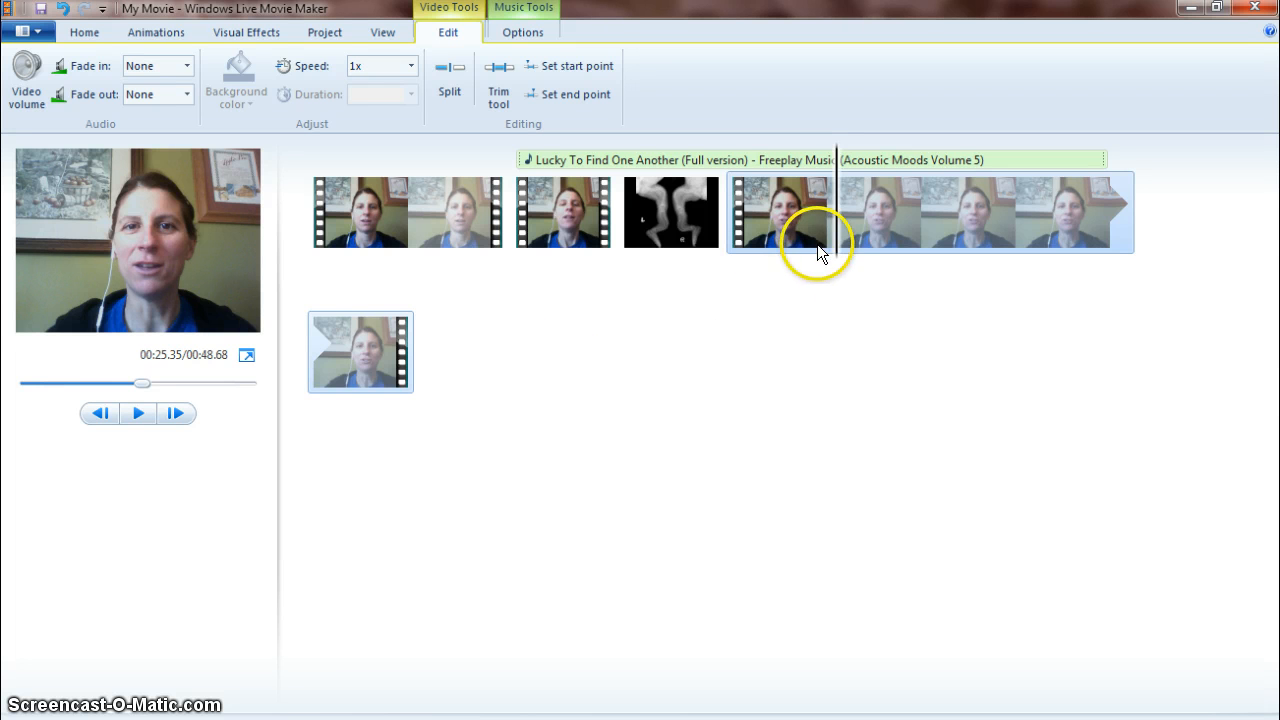
Try to drag the X-ray photo to a later position in the timeline.
{"action": "left_click_drag", "start_coordinate": [712, 210], "coordinate": [922, 212]}
{"action": "left_click", "coordinate": [669, 209]}
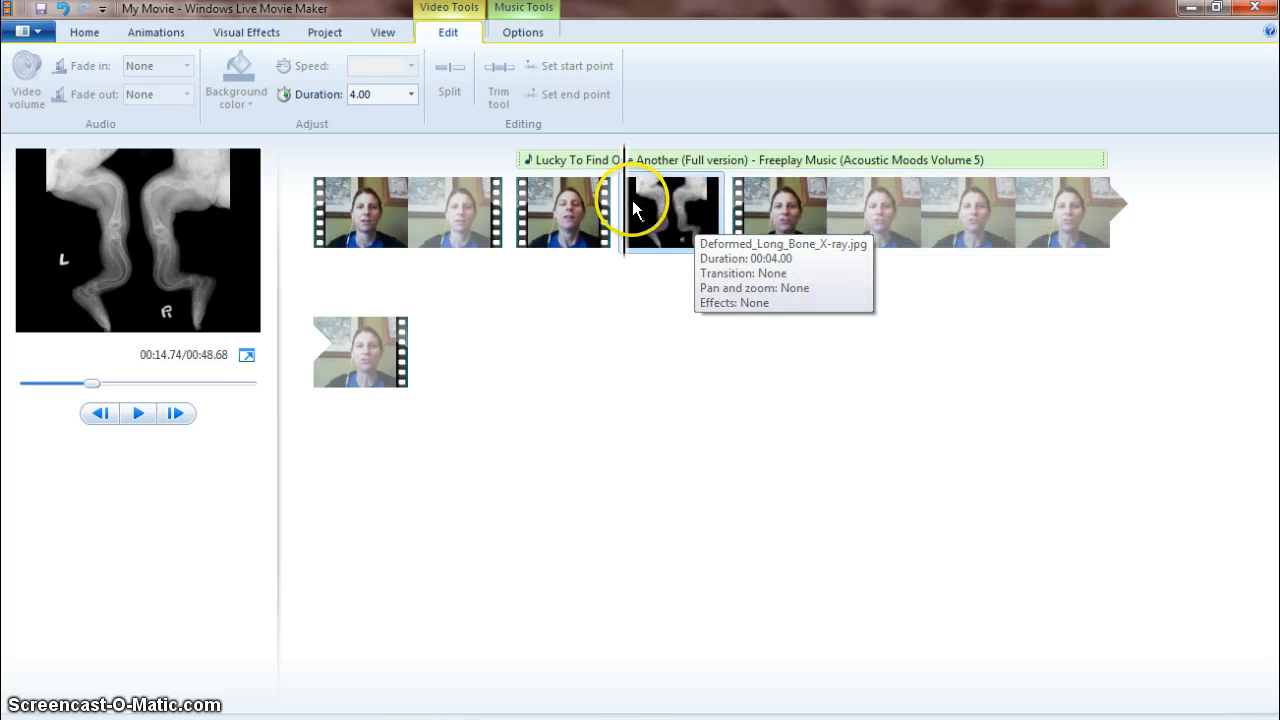
{"action": "left_click_drag", "start_coordinate": [644, 200], "coordinate": [1022, 258]}
{"action": "left_click", "coordinate": [307, 372]}
{"action": "left_click_drag", "start_coordinate": [358, 348], "coordinate": [706, 246]}
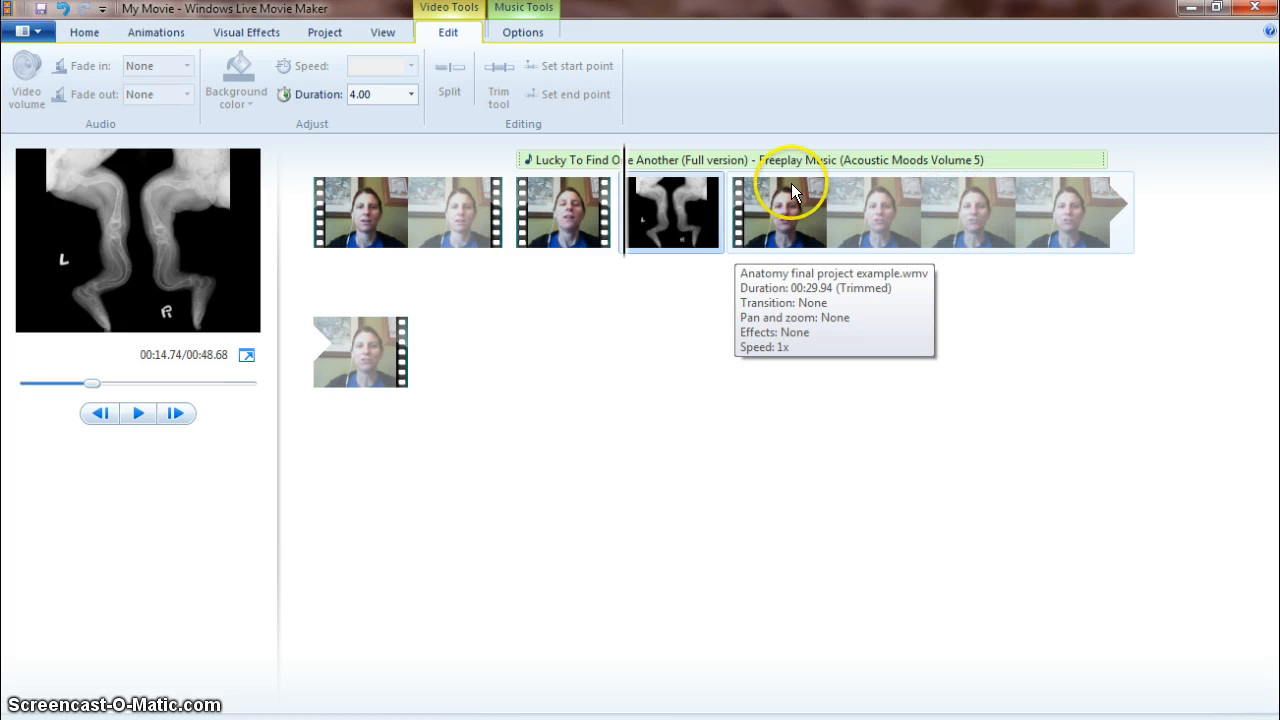
Split the long webcam clip at 33.90 seconds and move the X-ray photo into that split.
{"action": "left_click_drag", "start_coordinate": [624, 195], "coordinate": [970, 226]}
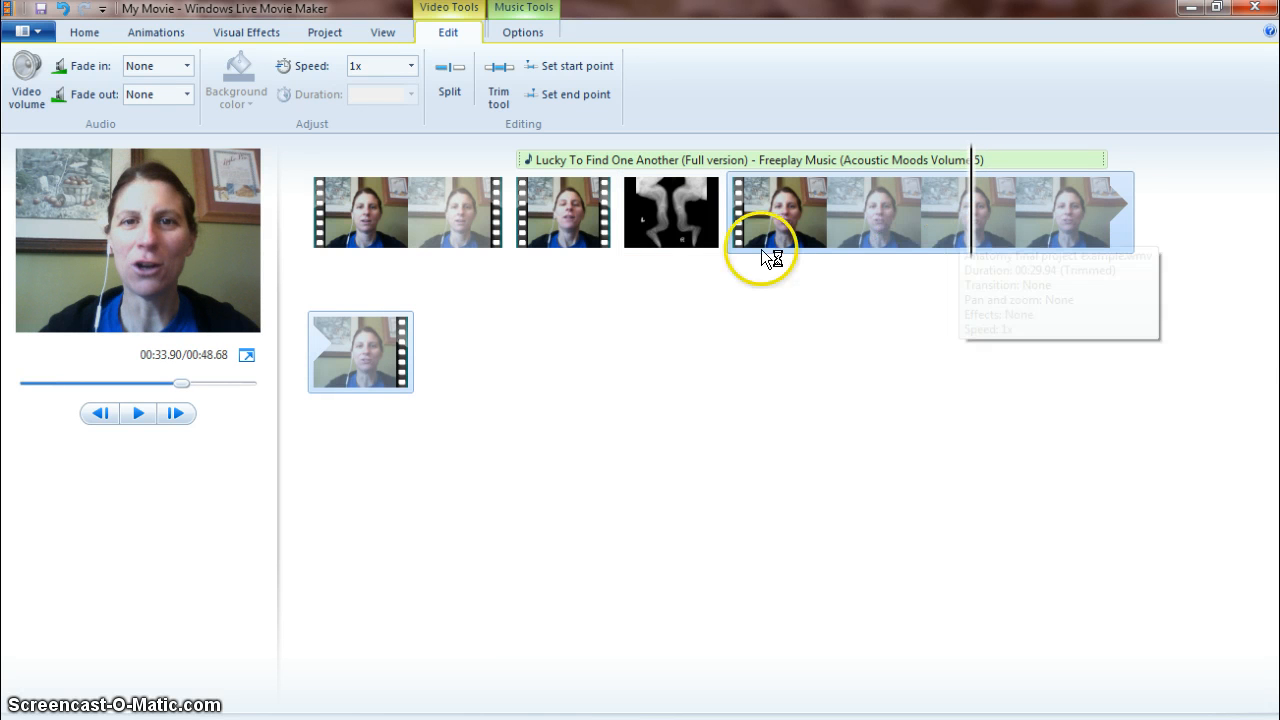
{"action": "left_click", "coordinate": [456, 69]}
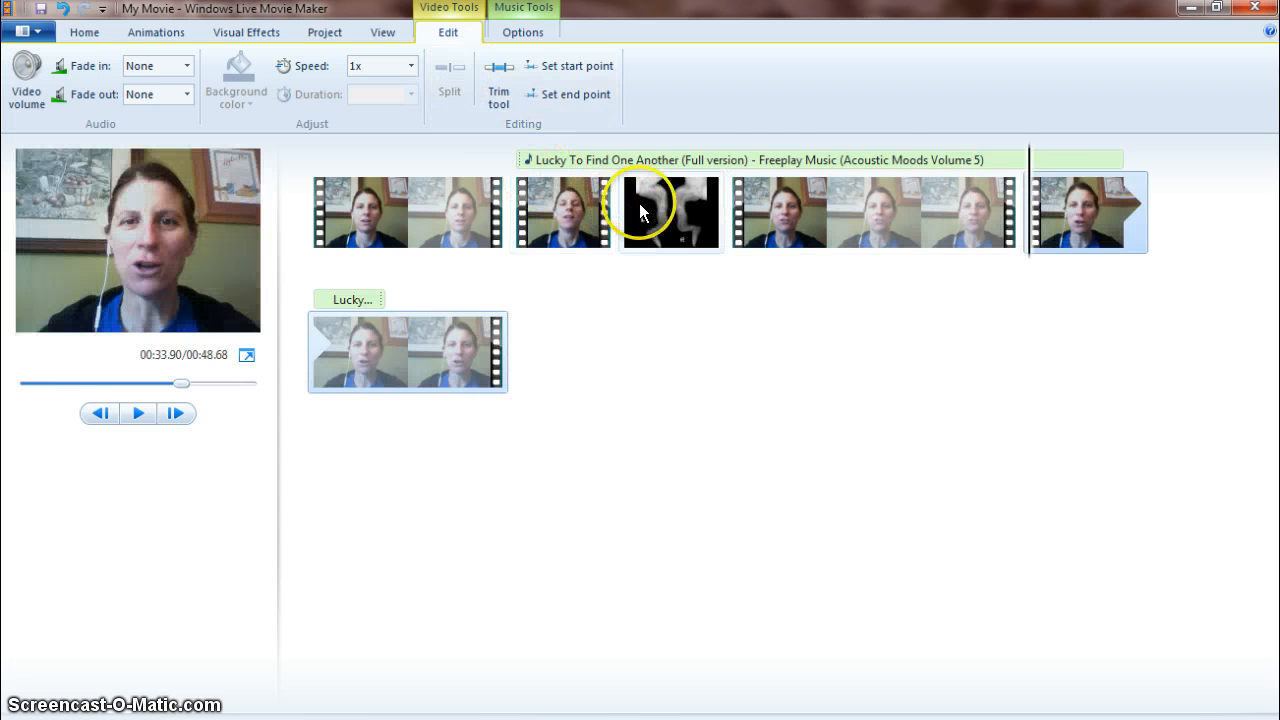
{"action": "left_click_drag", "start_coordinate": [639, 203], "coordinate": [962, 235]}
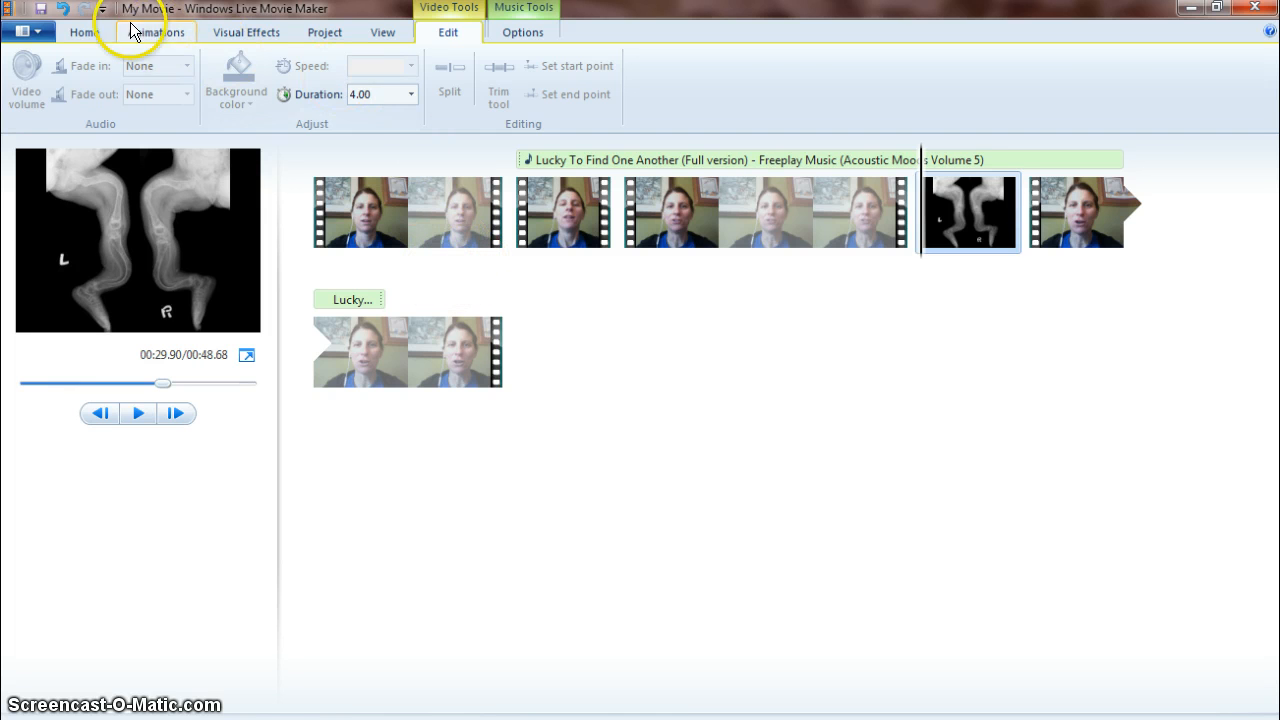
Insert a title and drag its text caption to the start of the timeline.
{"action": "left_click", "coordinate": [84, 30]}
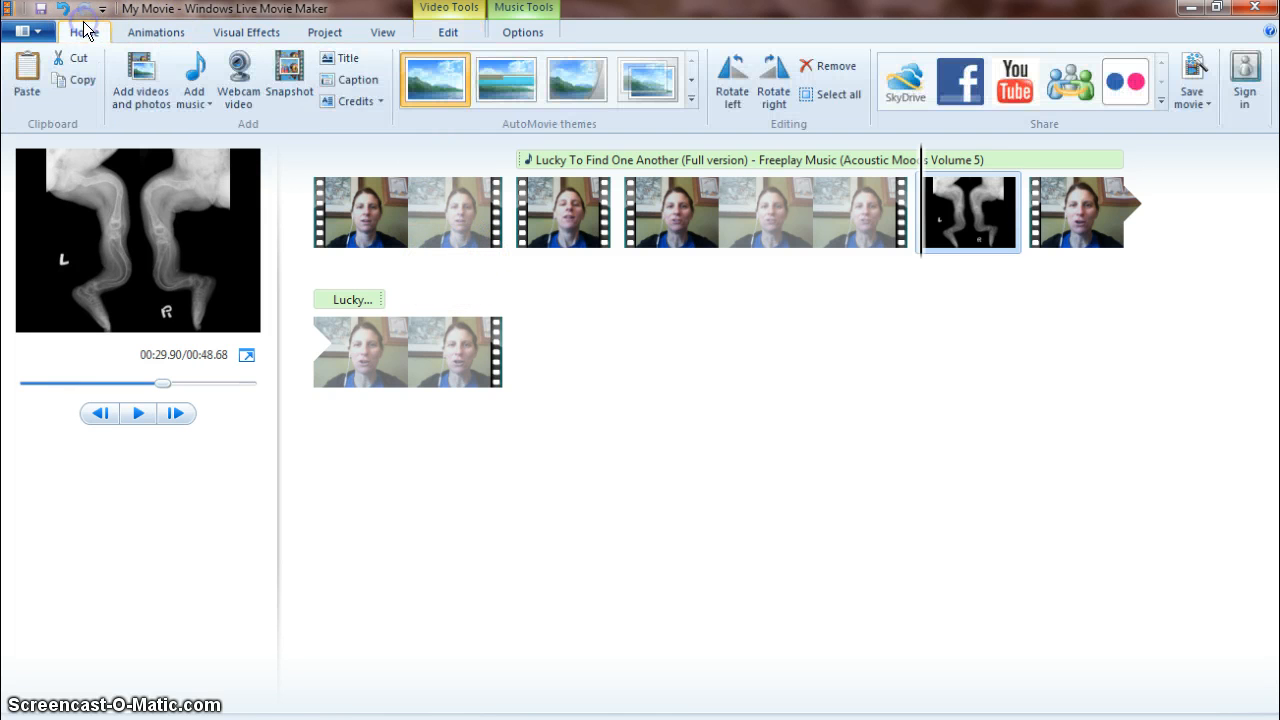
{"action": "left_click", "coordinate": [348, 58]}
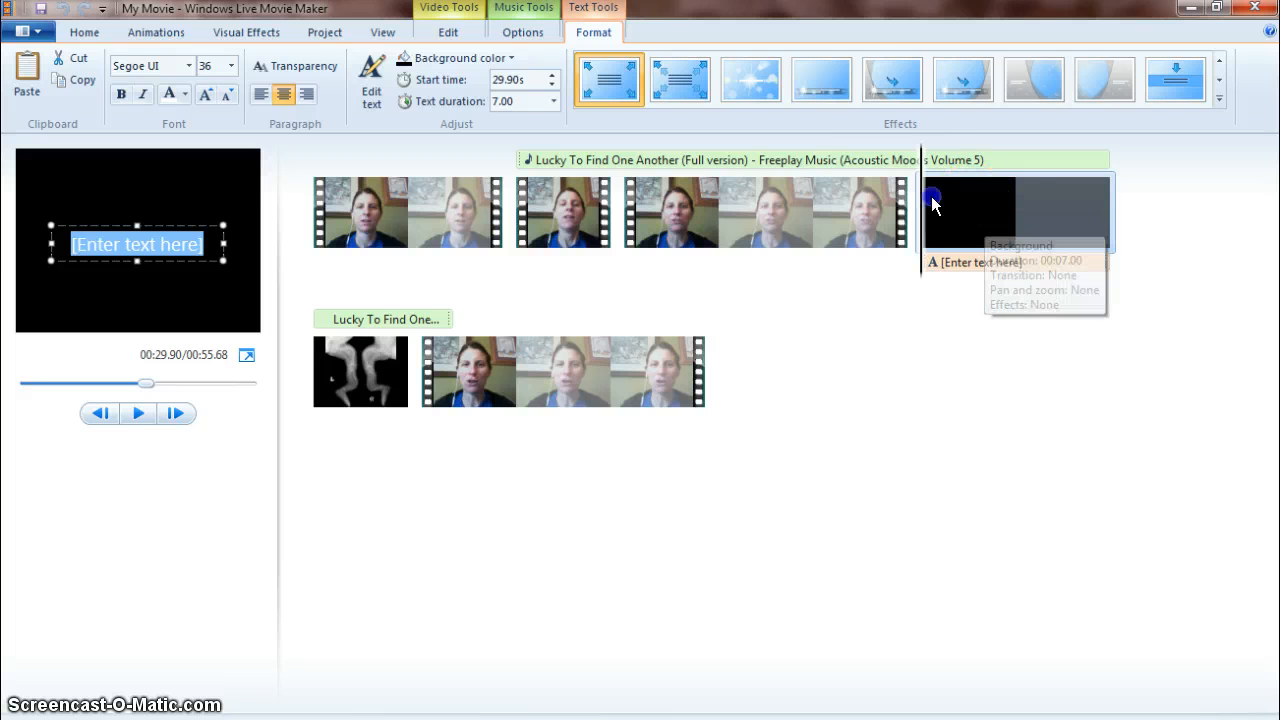
{"action": "left_click_drag", "start_coordinate": [972, 199], "coordinate": [290, 200]}
Move the title's background clip to the beginning of the movie.
{"action": "left_click", "coordinate": [408, 264]}
{"action": "left_click", "coordinate": [943, 214]}
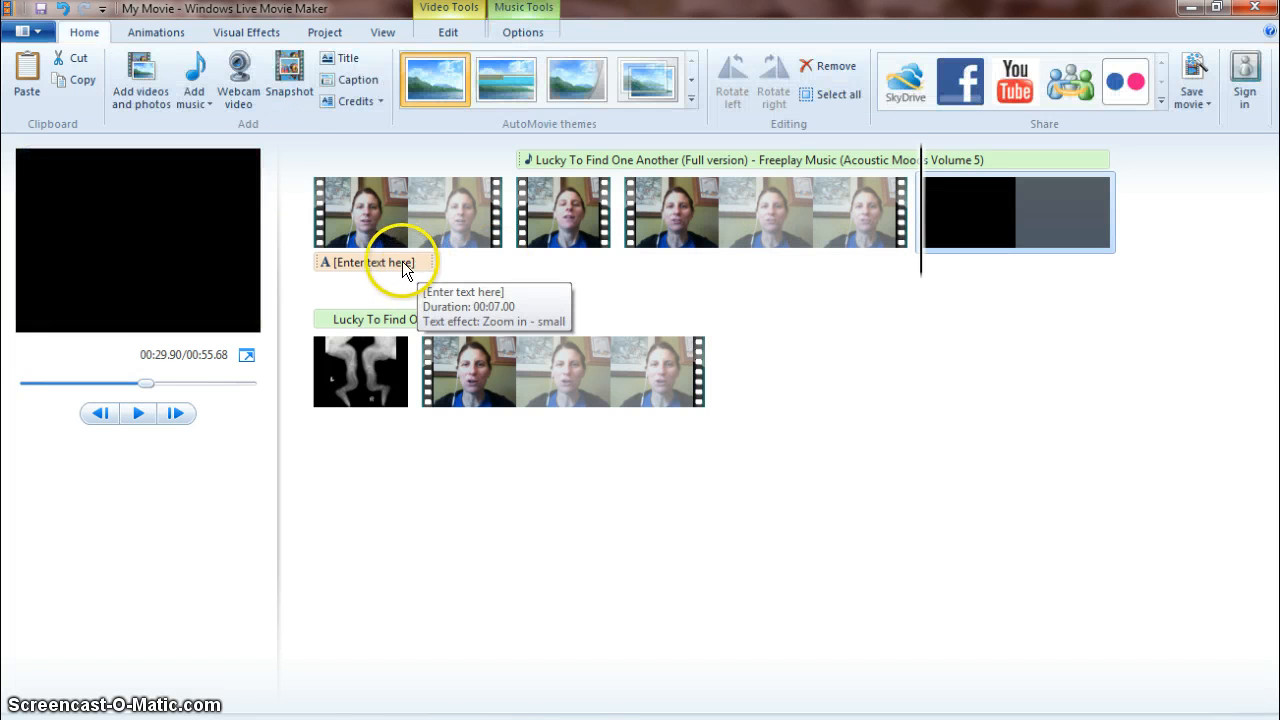
{"action": "left_click", "coordinate": [403, 262]}
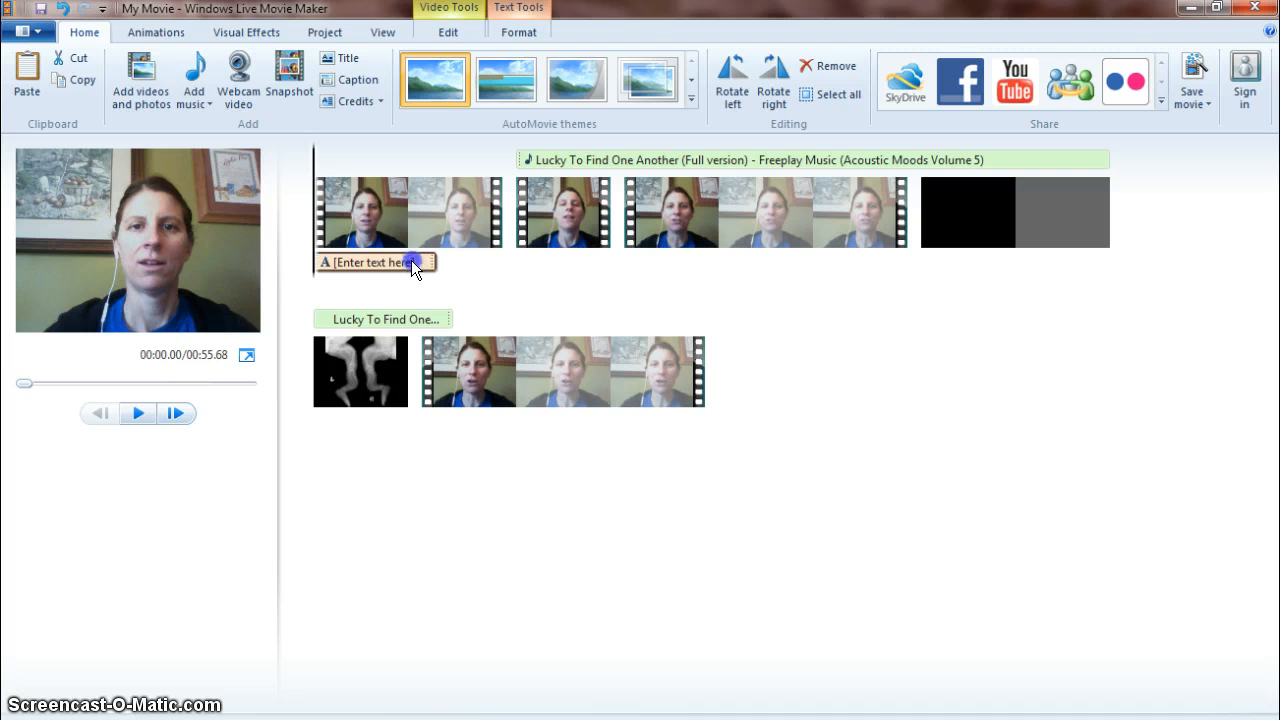
{"action": "mouse_move", "coordinate": [411, 260]}
{"action": "left_mouse_down"}
{"action": "mouse_move", "coordinate": [361, 259]}
{"action": "mouse_move", "coordinate": [436, 265]}
{"action": "mouse_move", "coordinate": [425, 262]}
{"action": "left_mouse_up"}
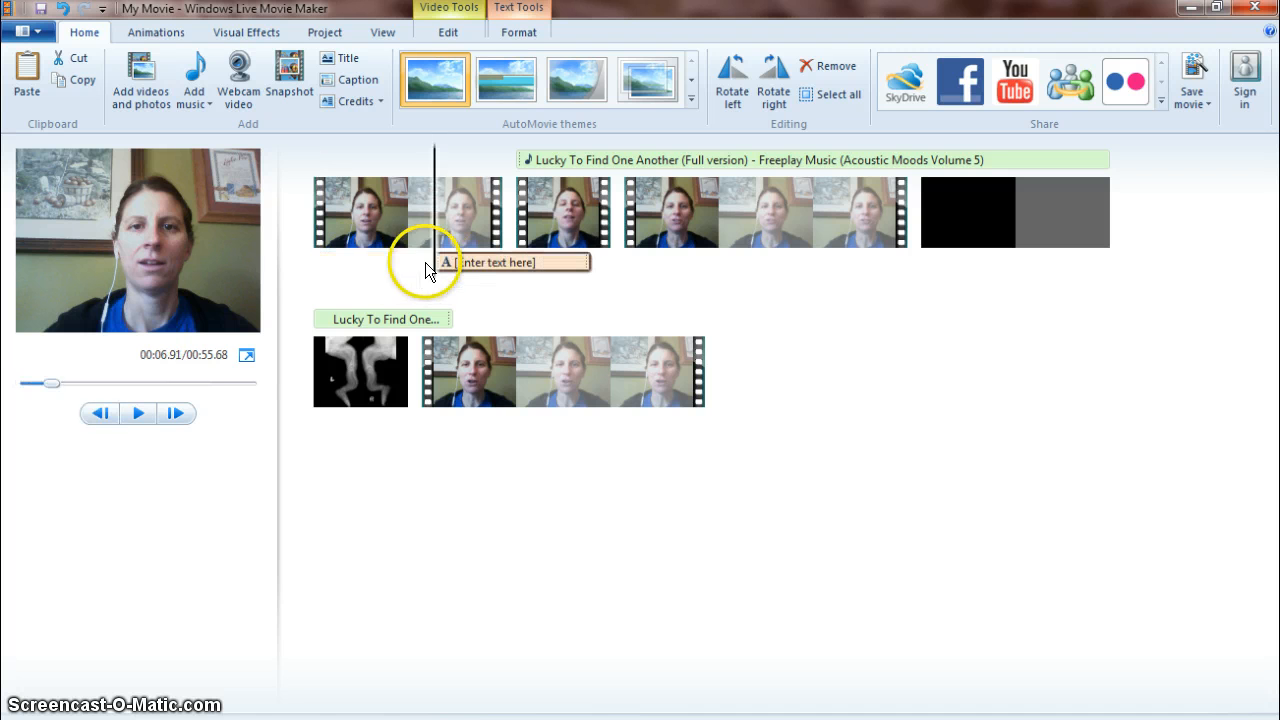
{"action": "left_click", "coordinate": [297, 263]}
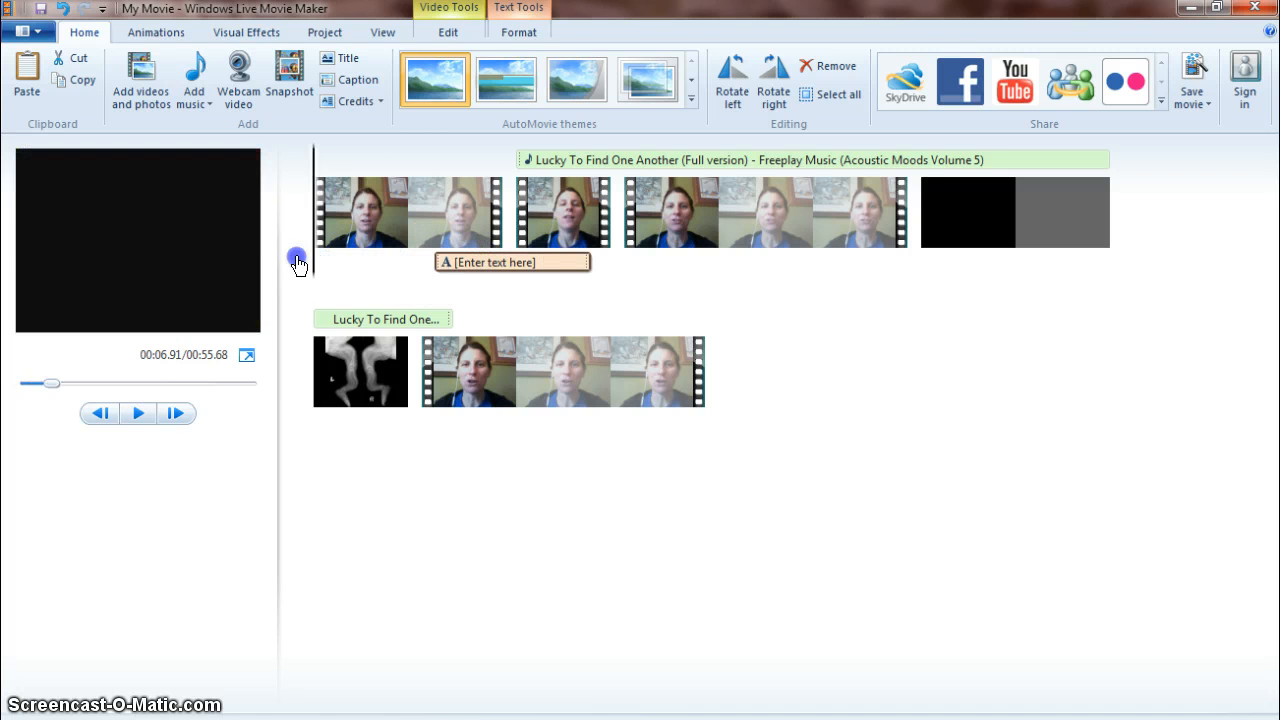
{"action": "left_click_drag", "start_coordinate": [981, 211], "coordinate": [336, 236]}
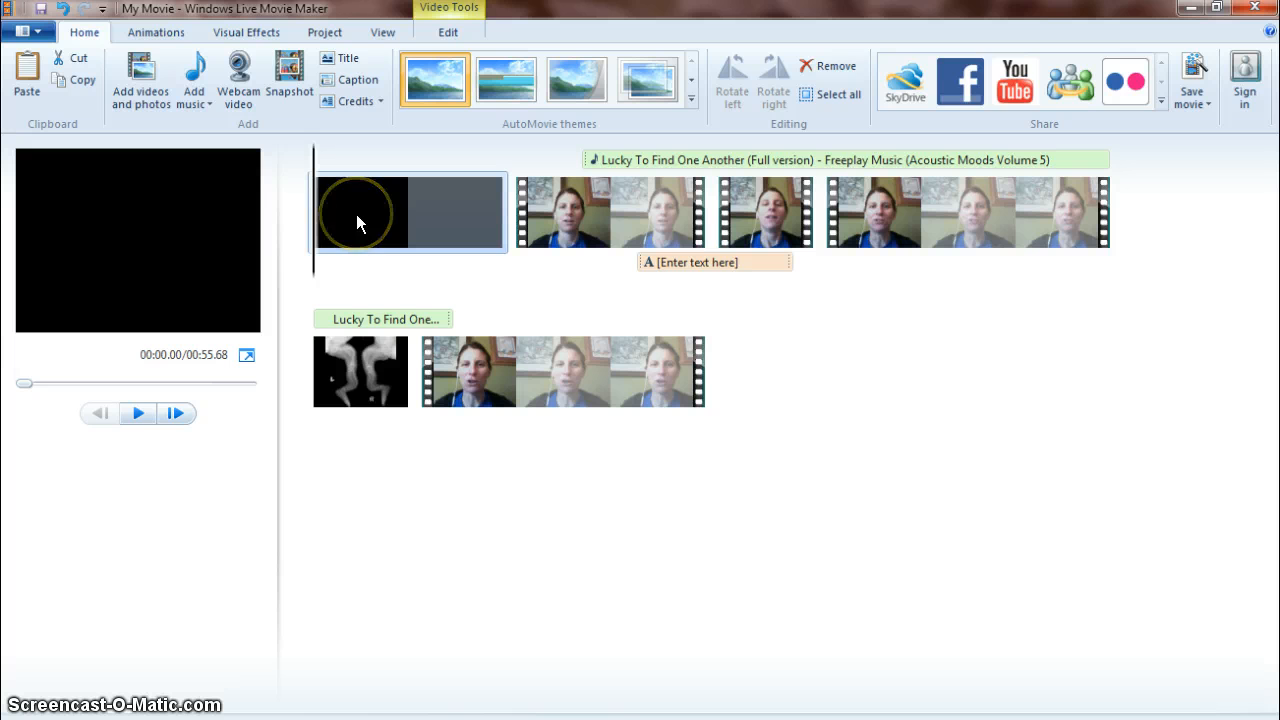
Set the title background's color to blue.
{"action": "double_click", "coordinate": [356, 214]}
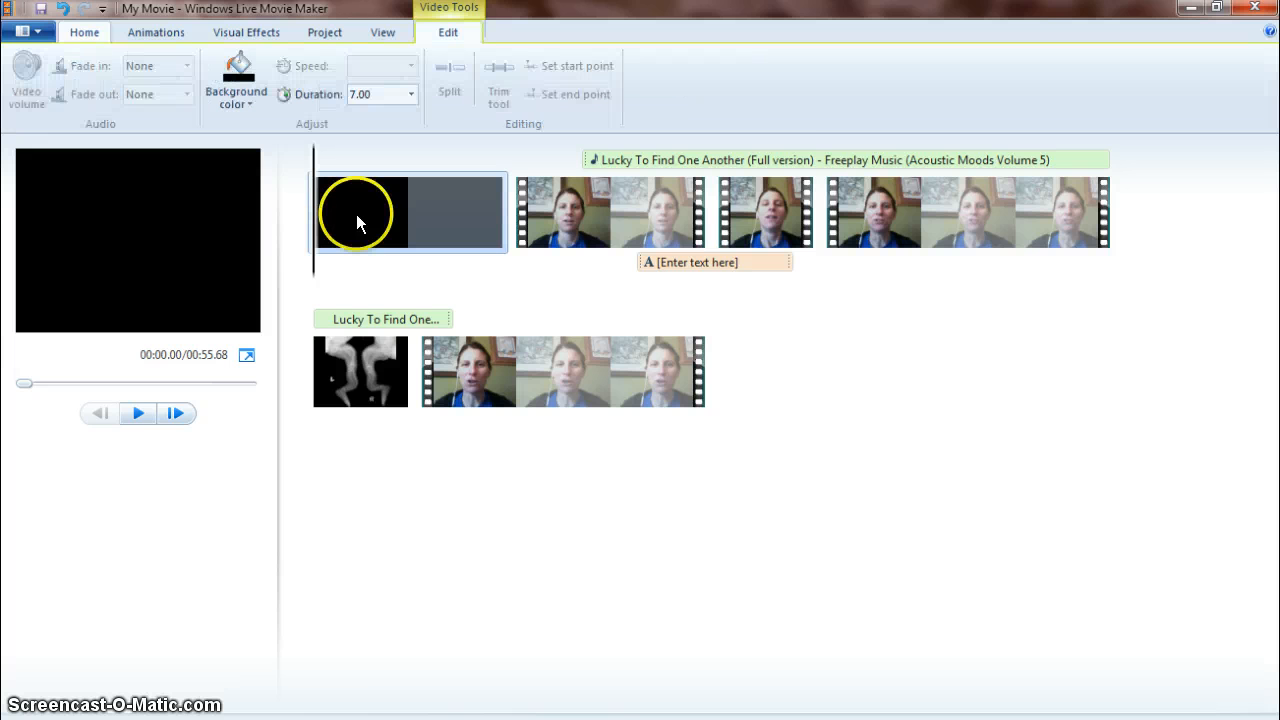
{"action": "left_click", "coordinate": [256, 103]}
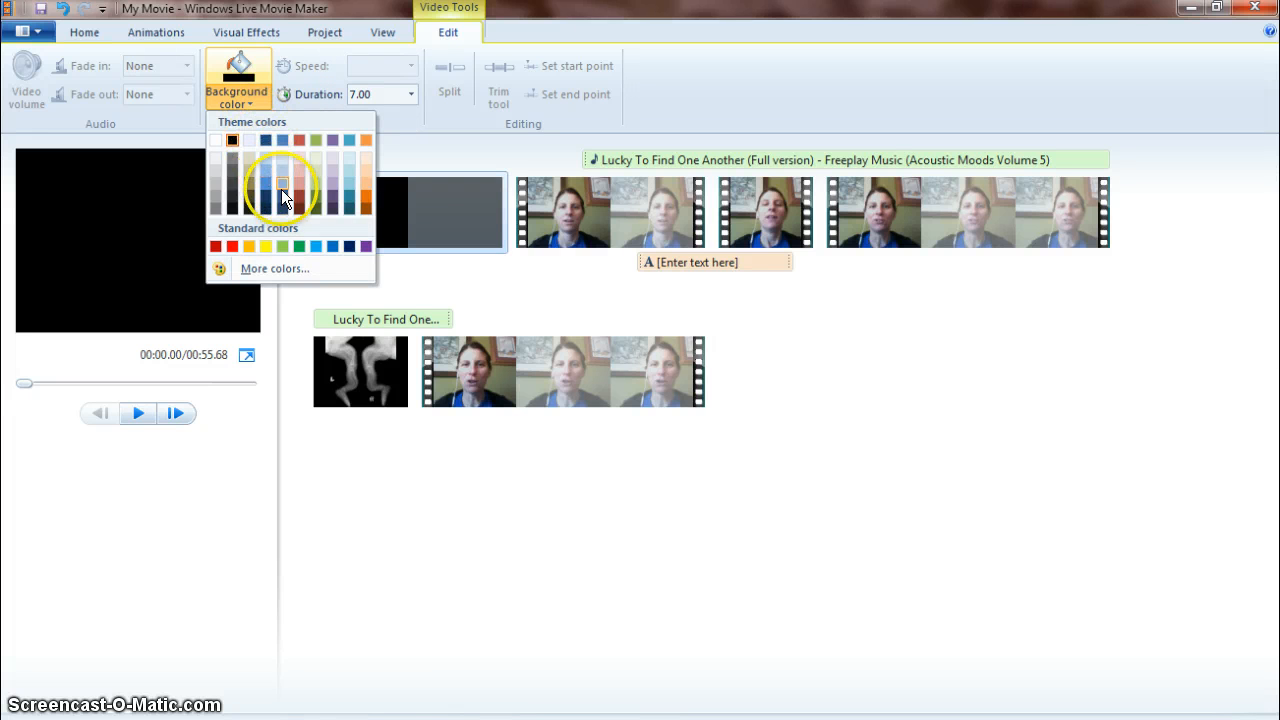
{"action": "left_click", "coordinate": [333, 247]}
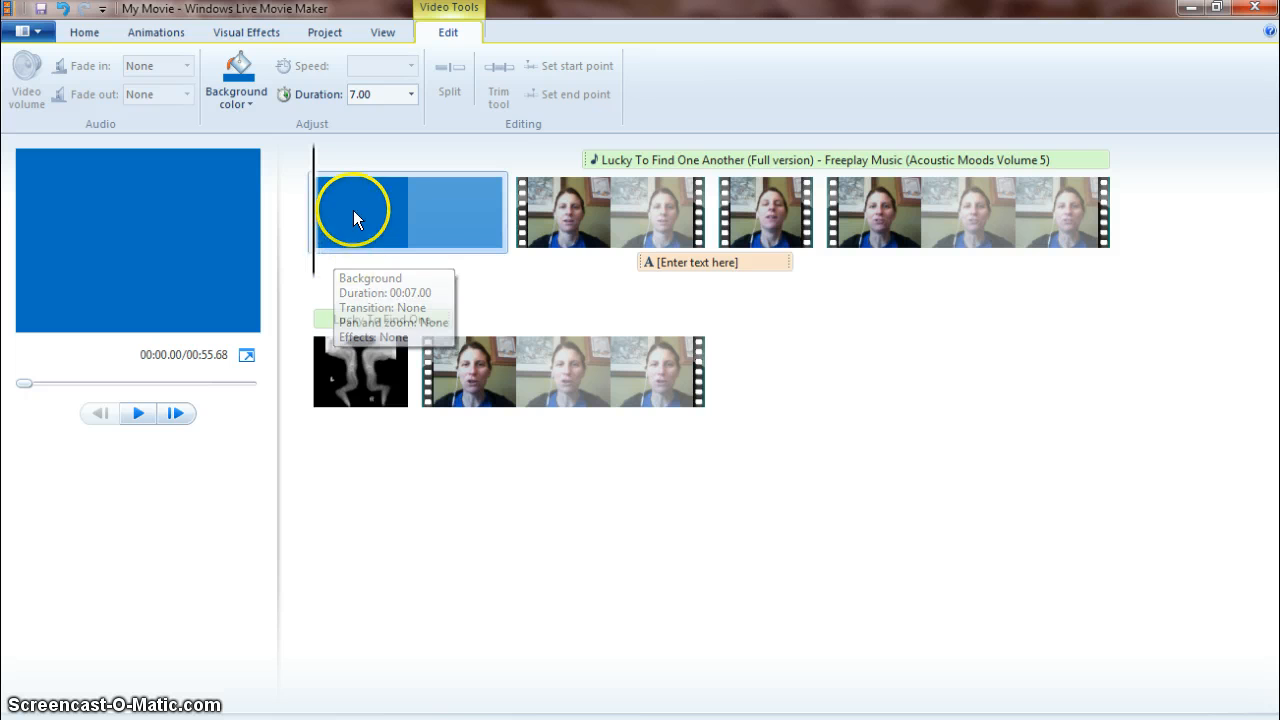
Move the title's text caption back to the start of the timeline, under the blue background clip.
{"action": "left_click", "coordinate": [694, 265]}
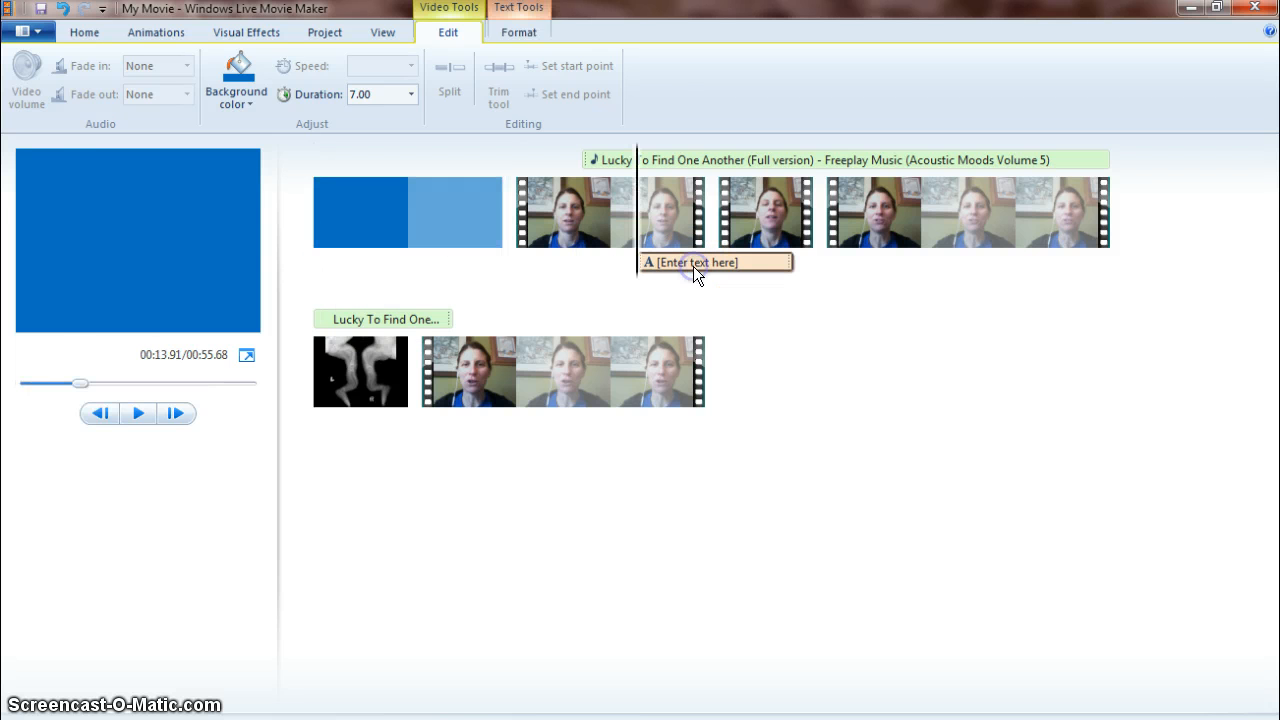
{"action": "left_click", "coordinate": [710, 264]}
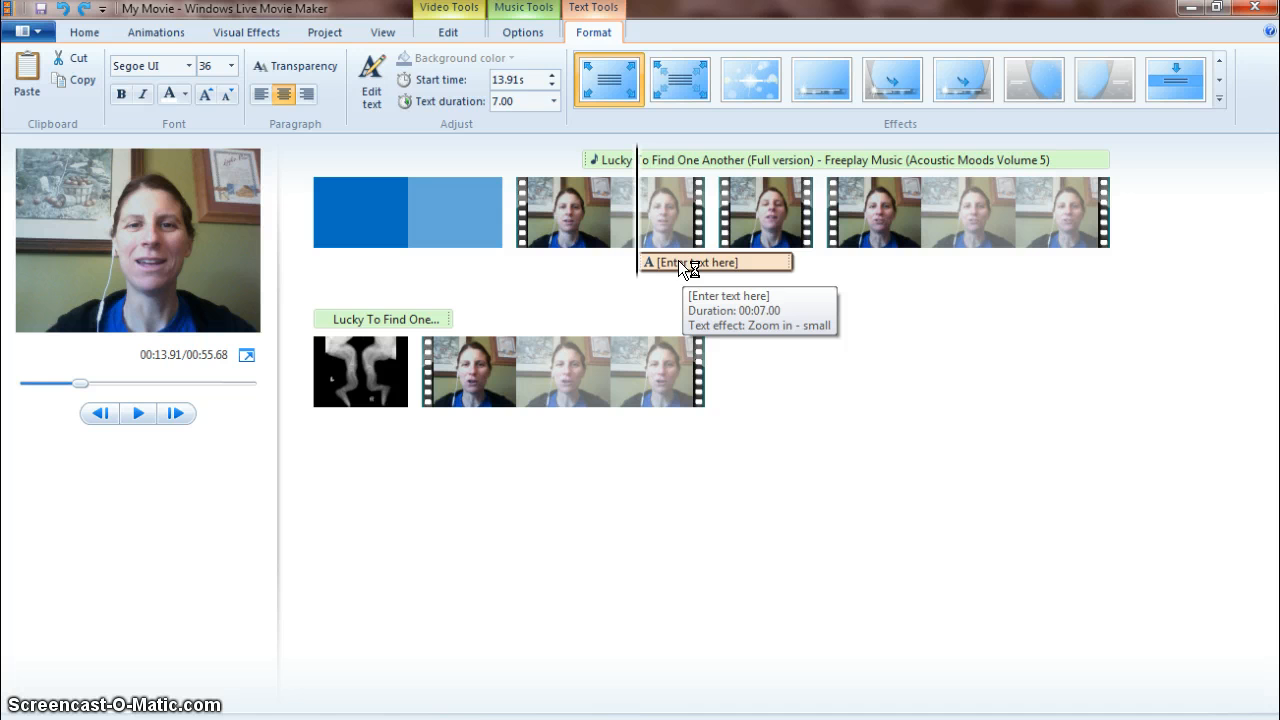
{"action": "left_click", "coordinate": [792, 262]}
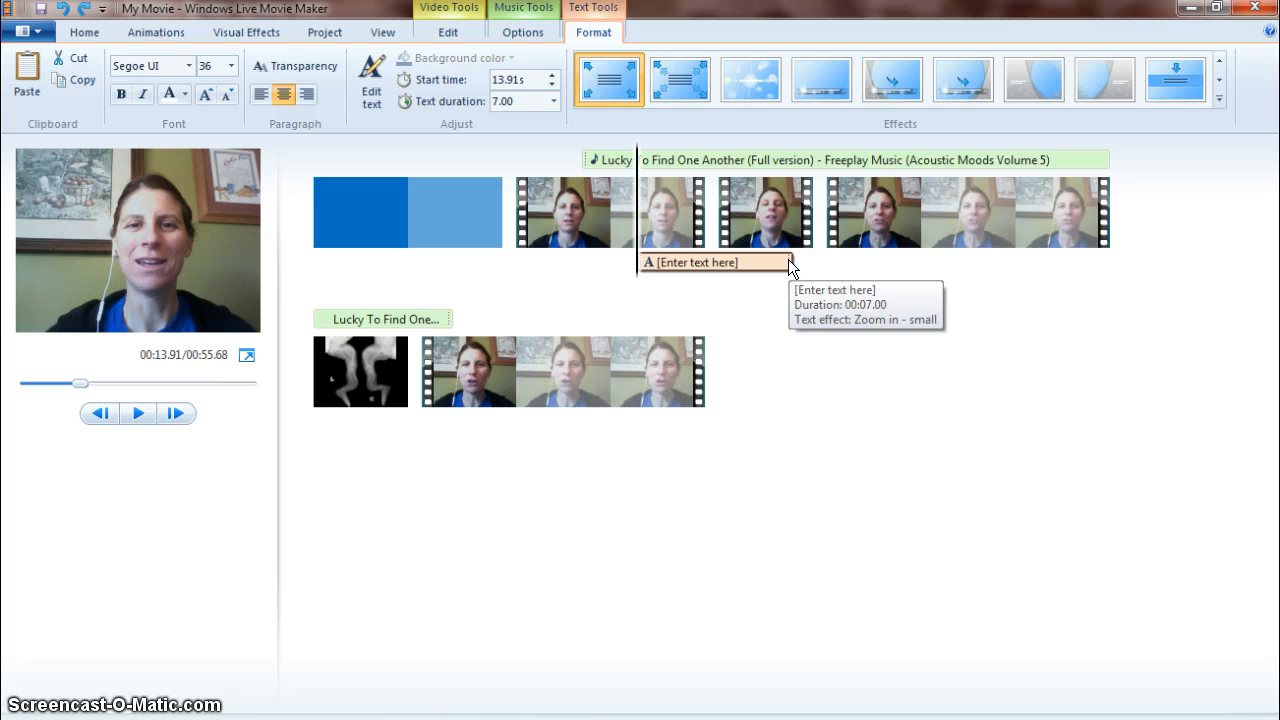
{"action": "left_click_drag", "start_coordinate": [789, 261], "coordinate": [307, 263]}
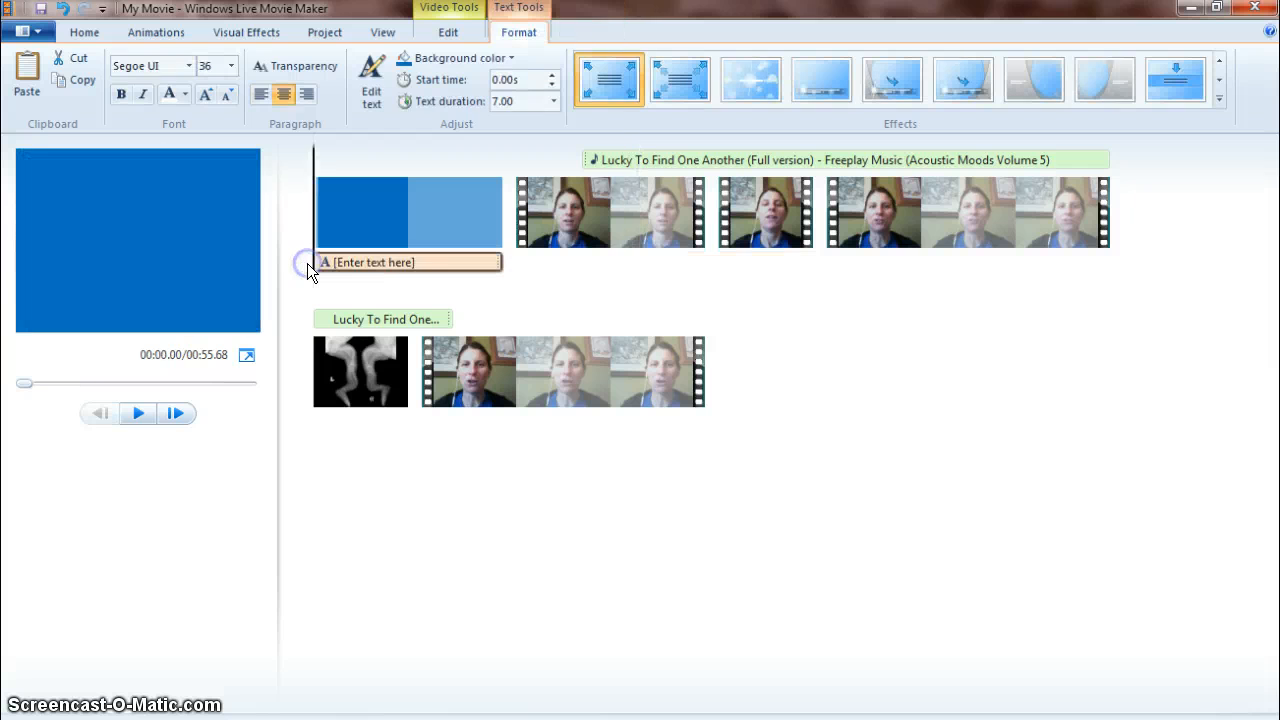
{"action": "left_click", "coordinate": [396, 262]}
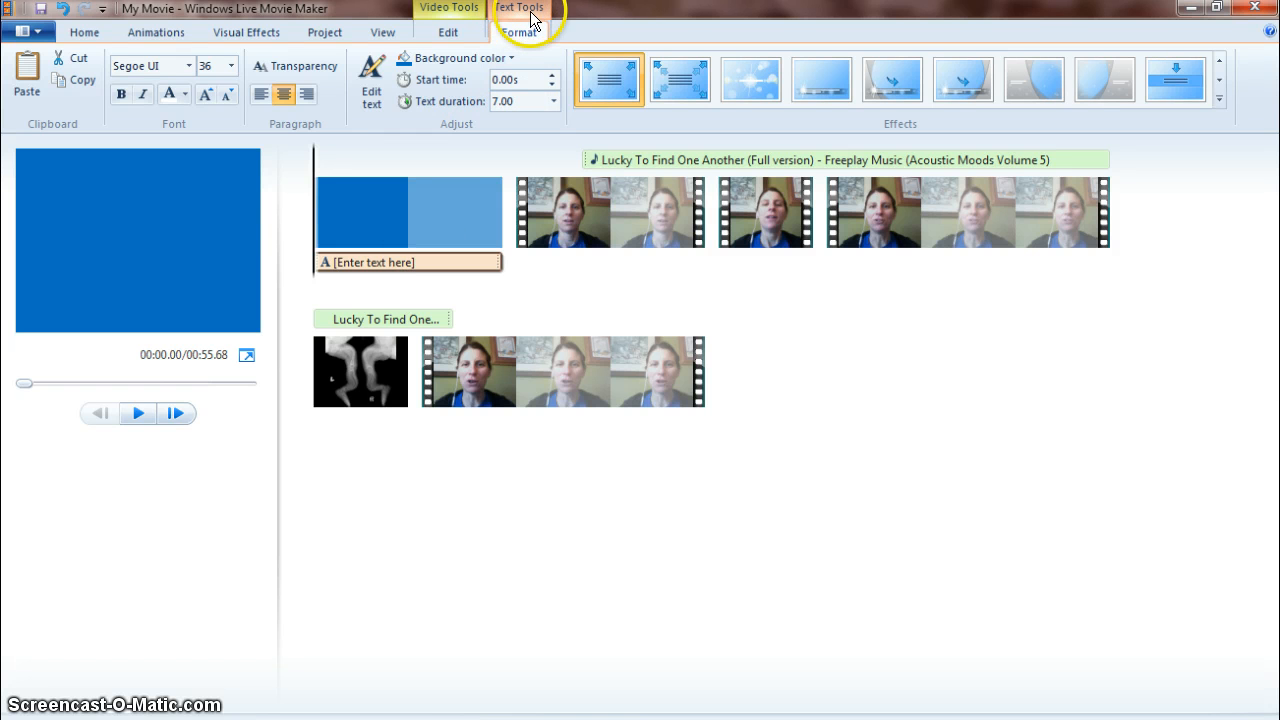
Edit the title text, replacing the placeholder with "Osteogenesis Imperfecta".
{"action": "left_click", "coordinate": [370, 76]}
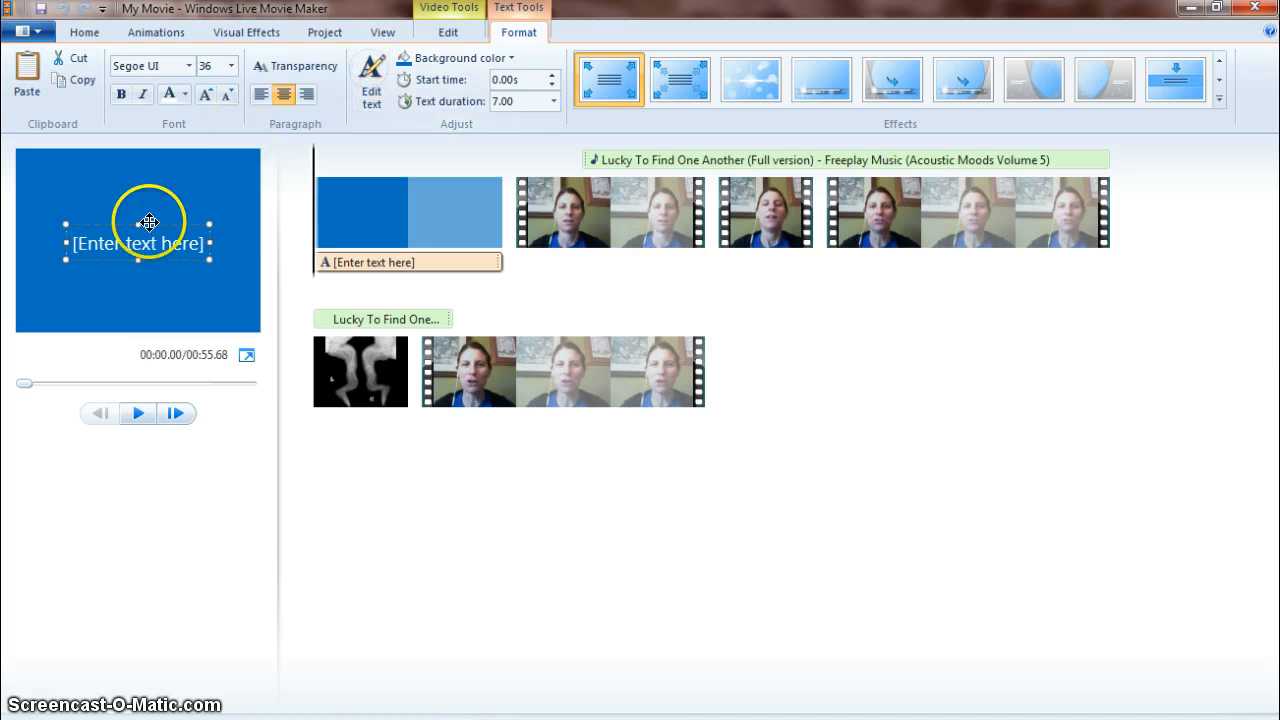
{"action": "triple_click", "coordinate": [153, 243]}
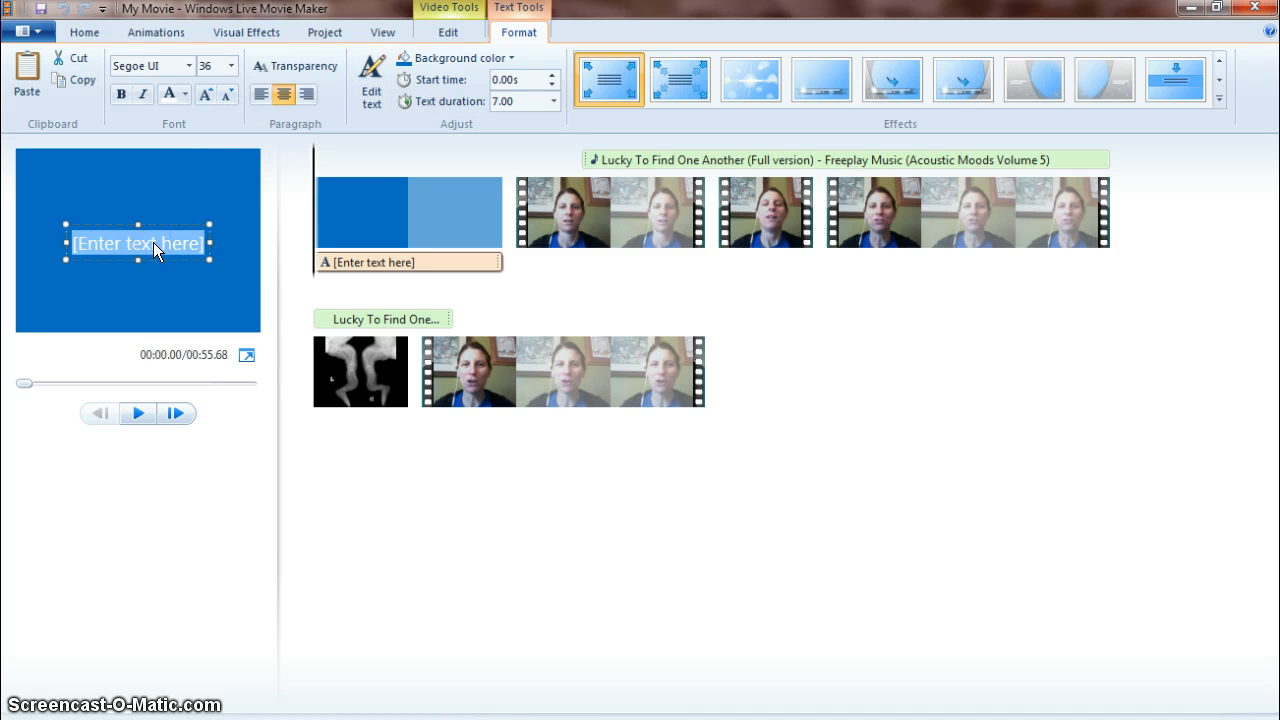
{"action": "type", "text": "Osteogene"}
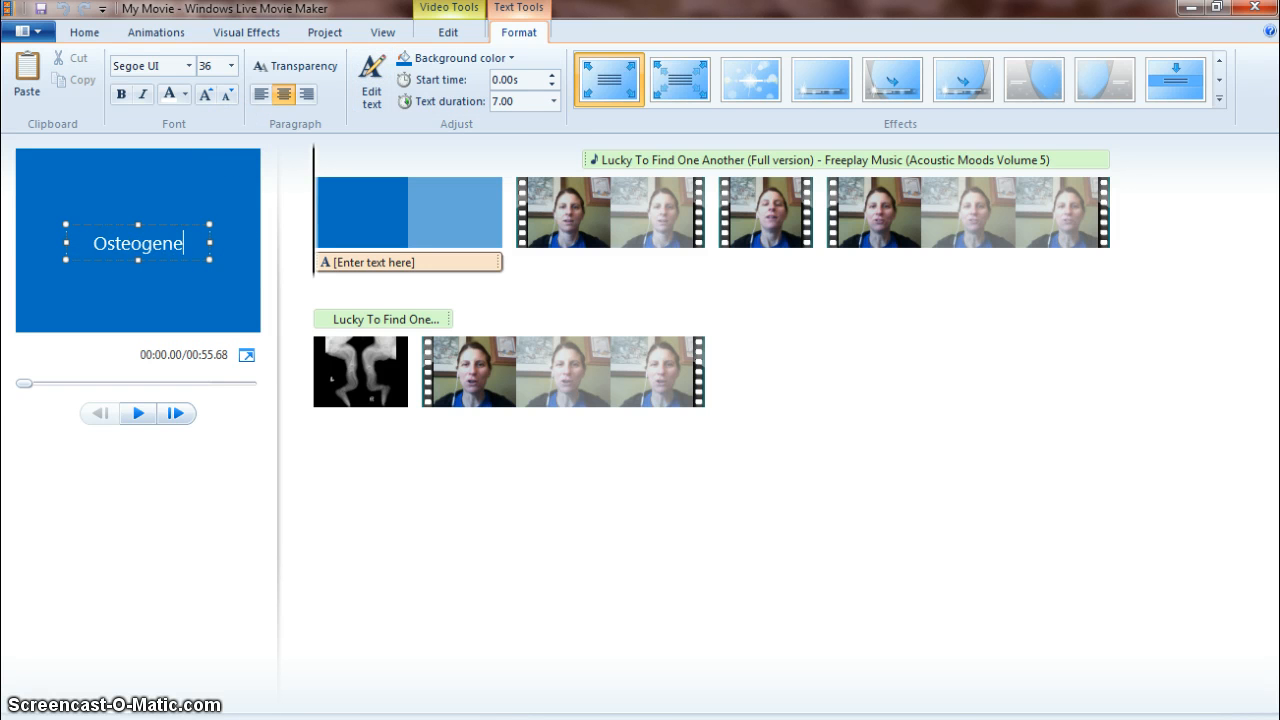
{"action": "type", "text": "sis Imperf"}
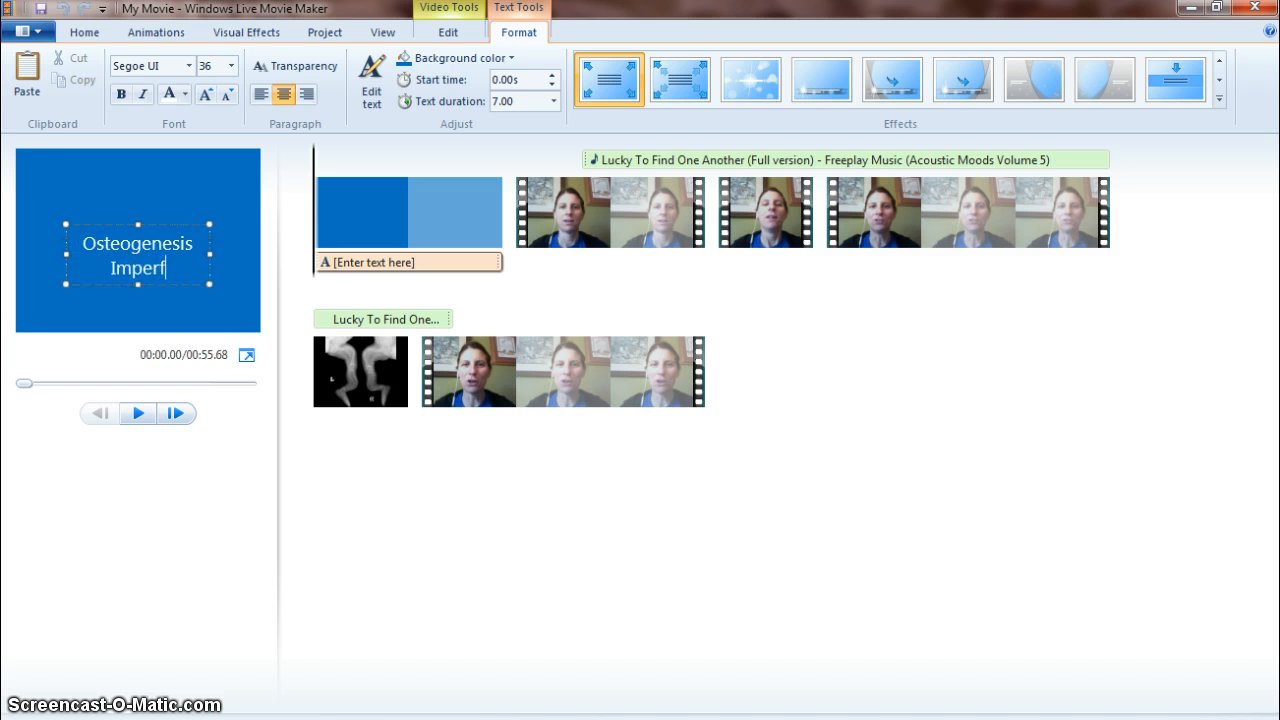
{"action": "type", "text": "ecta"}
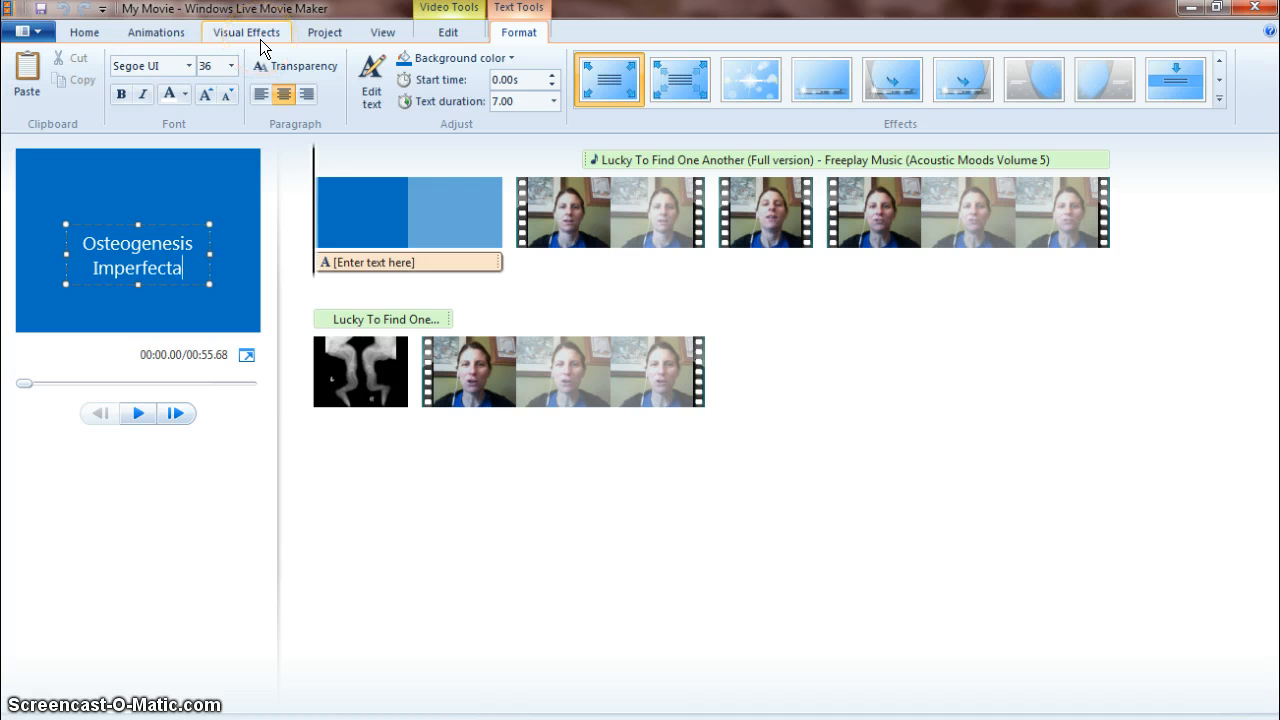
Set the title's text duration to 3.00 seconds and apply the flare-style text effect.
{"action": "left_click", "coordinate": [553, 102]}
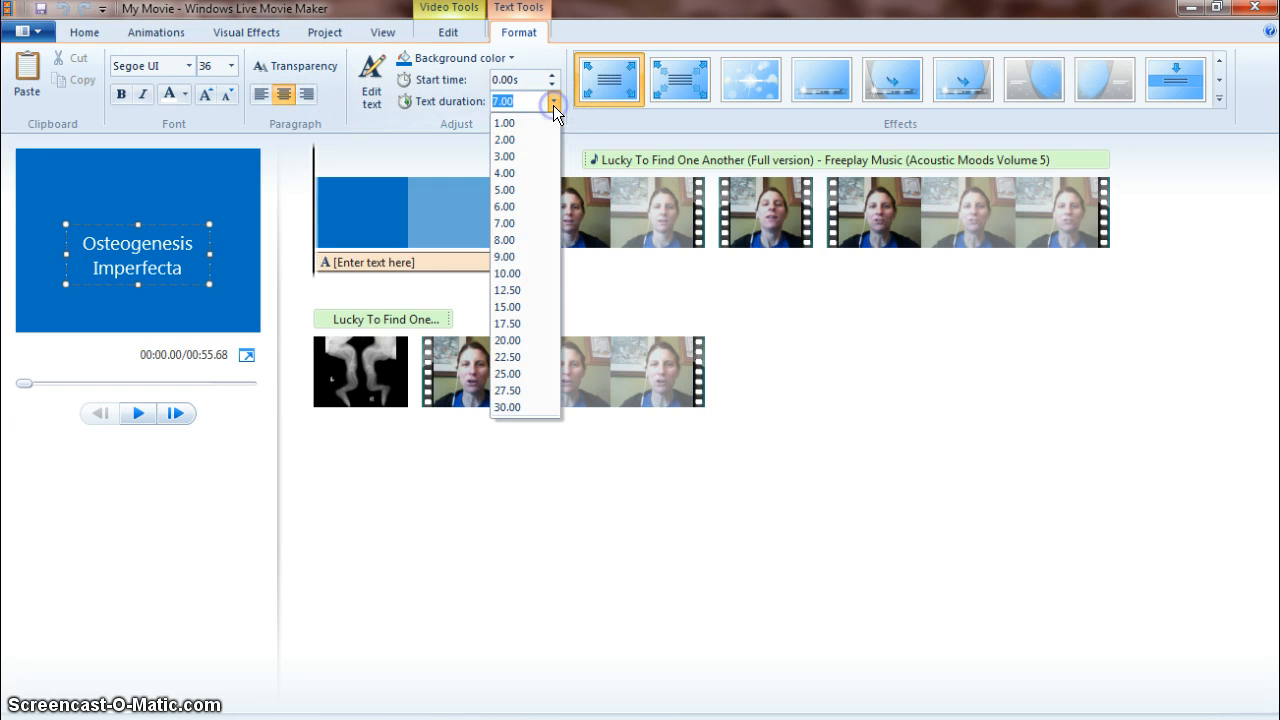
{"action": "left_click", "coordinate": [520, 151]}
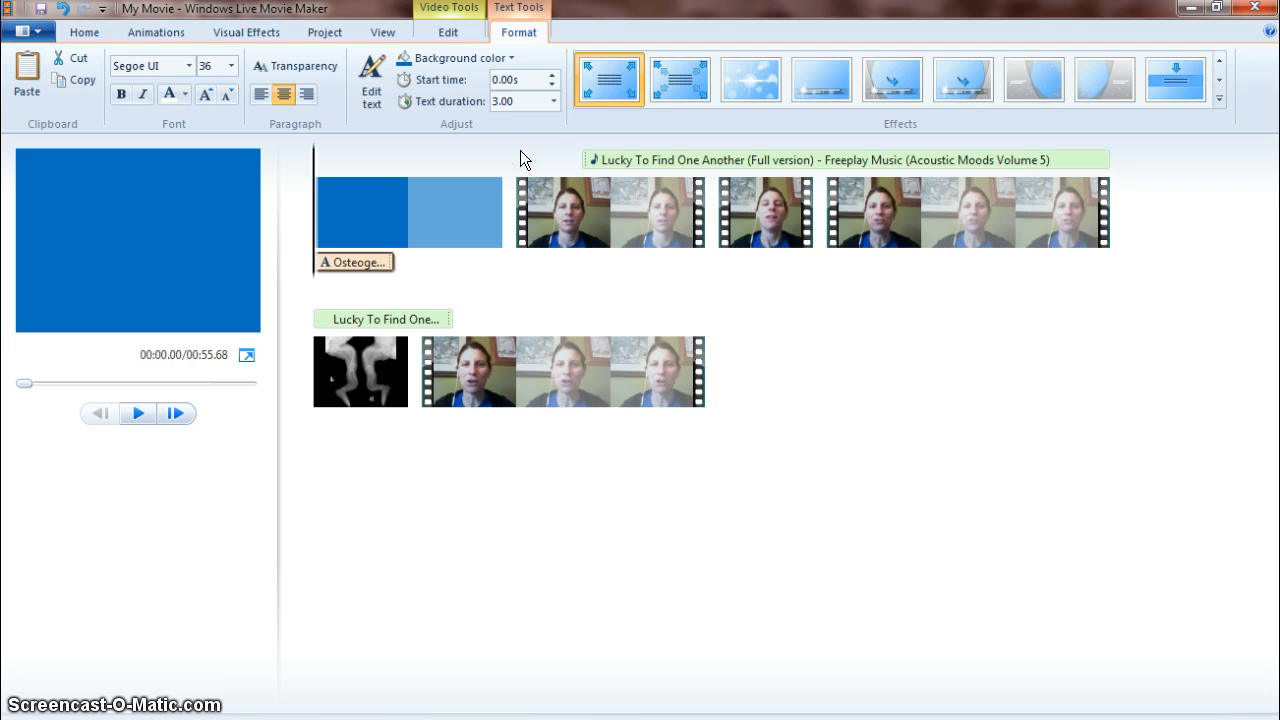
{"action": "left_click", "coordinate": [763, 76]}
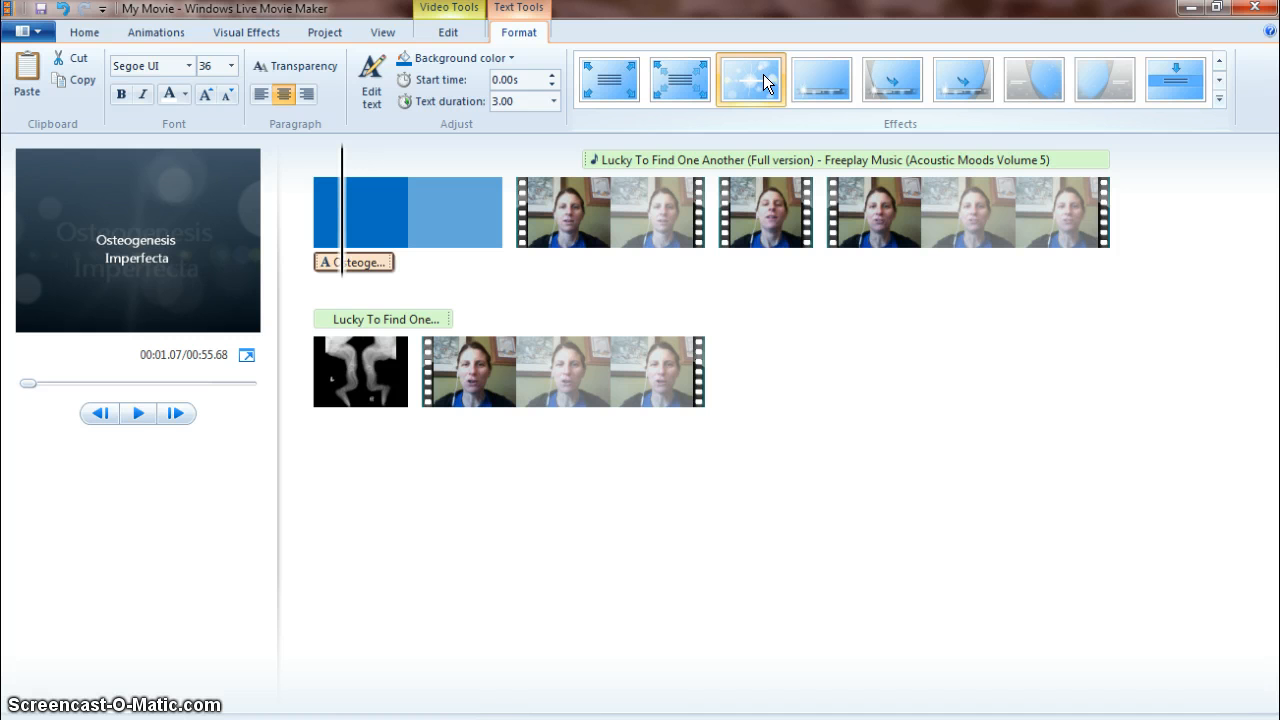
{"action": "left_click", "coordinate": [763, 79]}
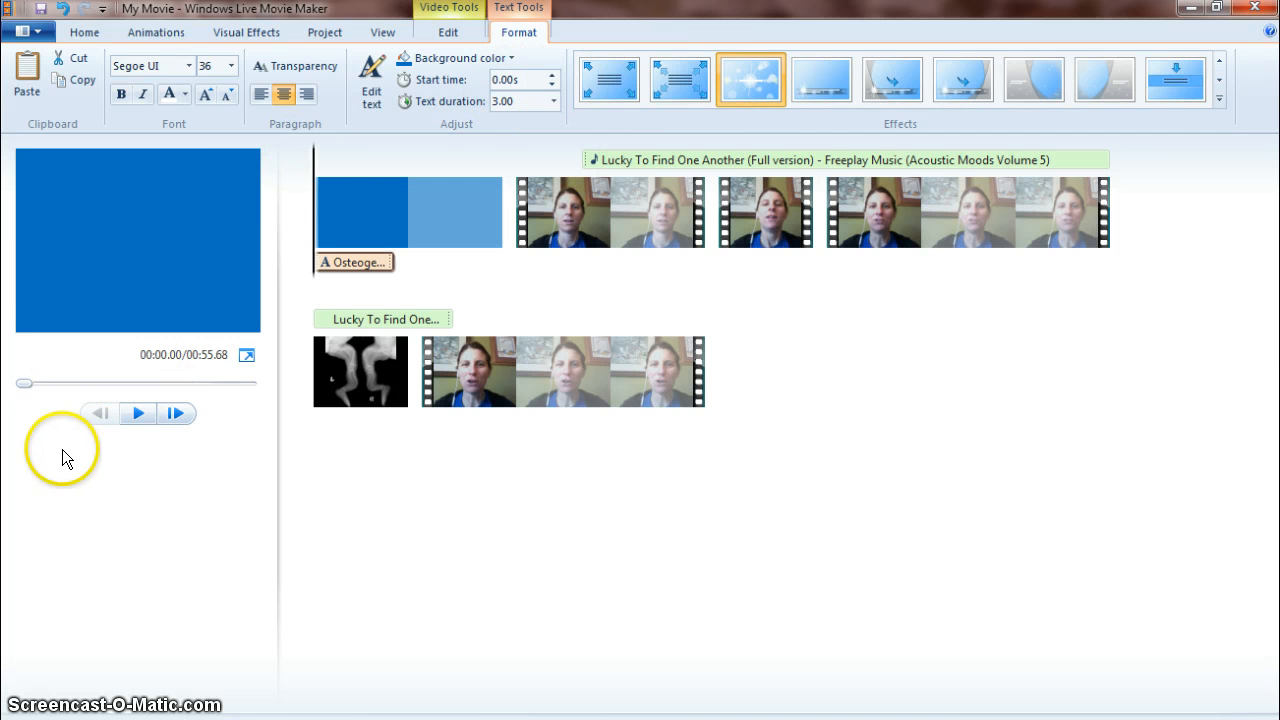
Play the movie preview and pause it partway through.
{"action": "left_click", "coordinate": [139, 413]}
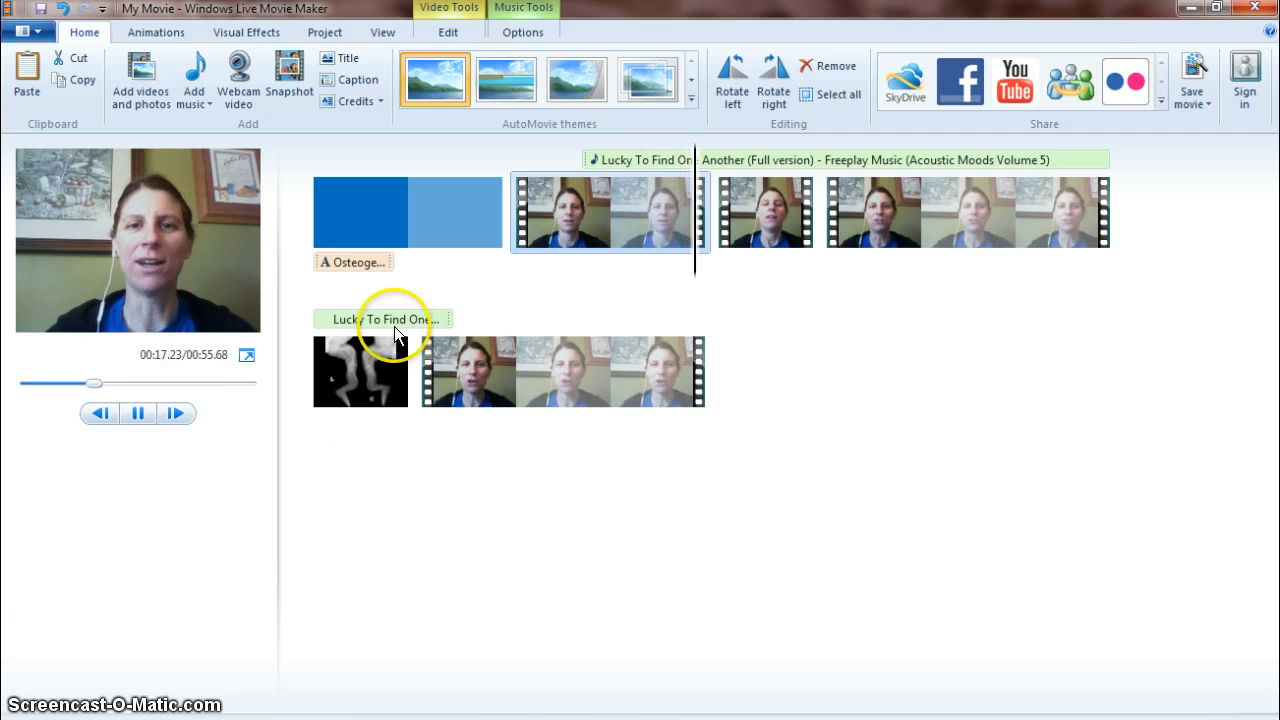
{"action": "left_click", "coordinate": [137, 415]}
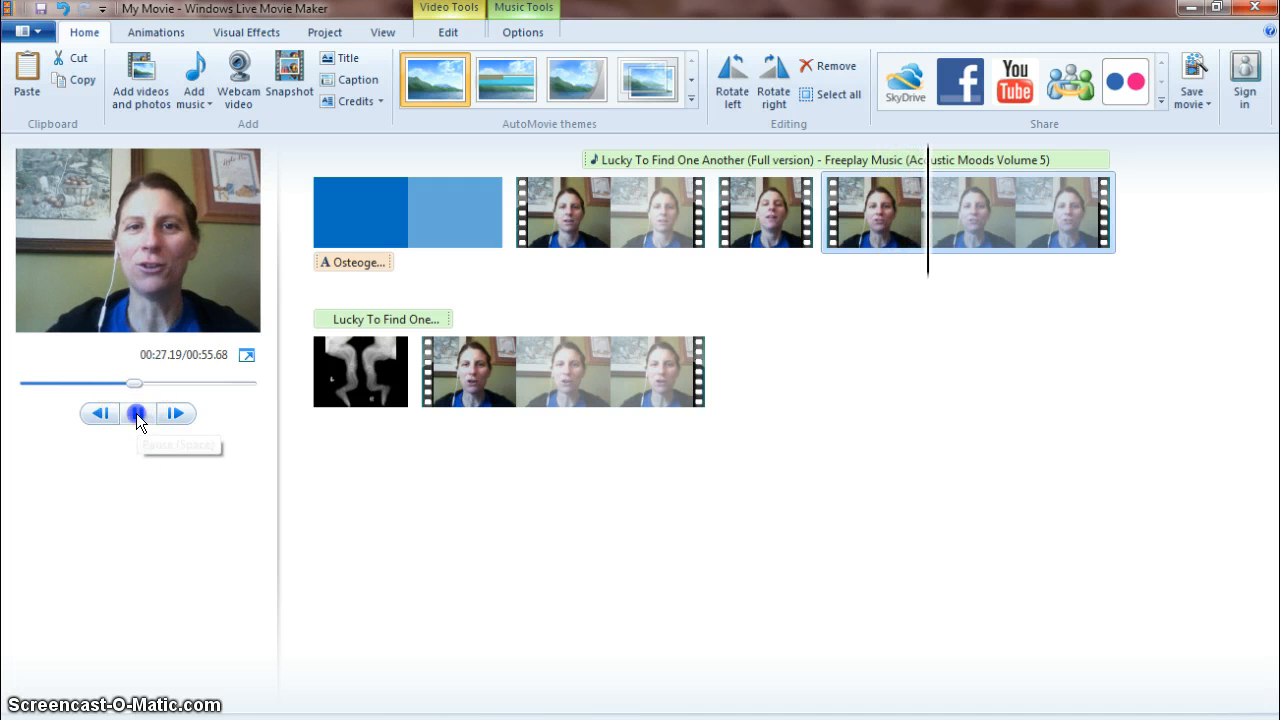